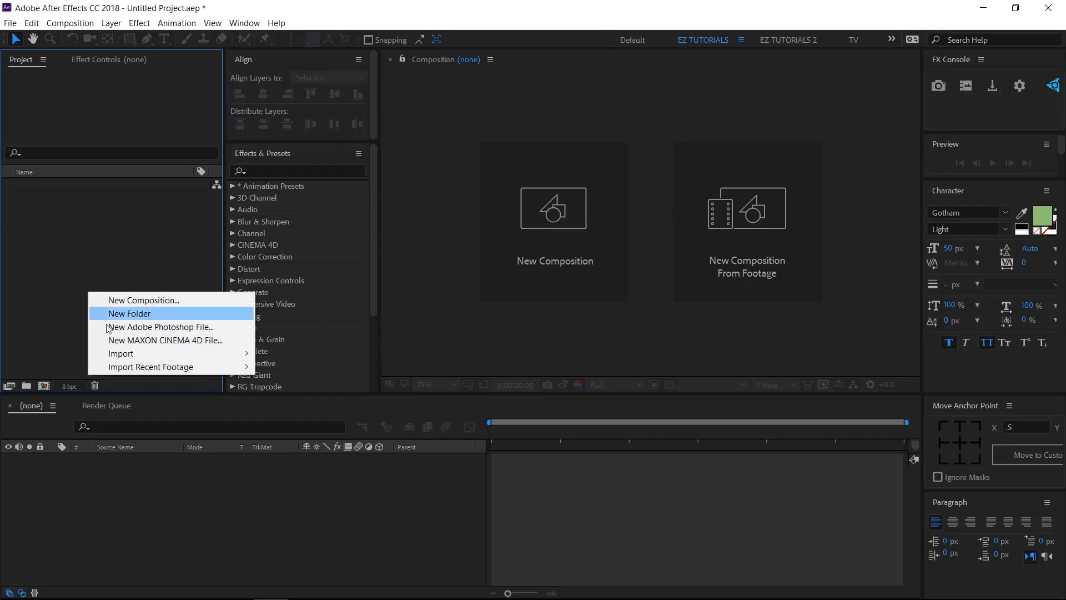
Step: Import the digital sound eff and logo files from the Digital Logo Reveal Project folder as footage
mouse_move(117, 354)
click(279, 354)
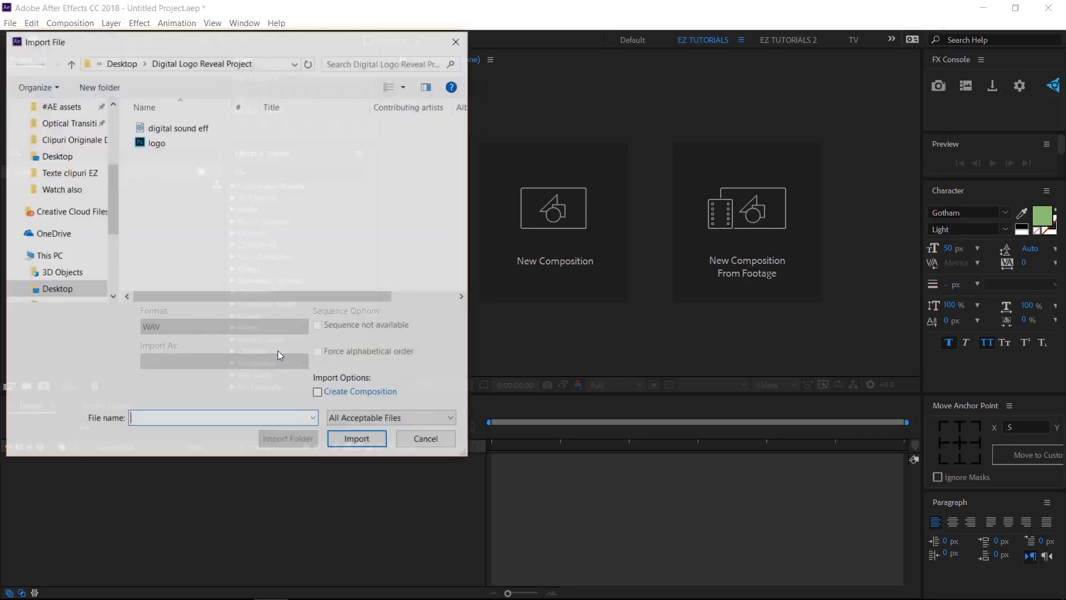
drag(196, 181, 174, 120)
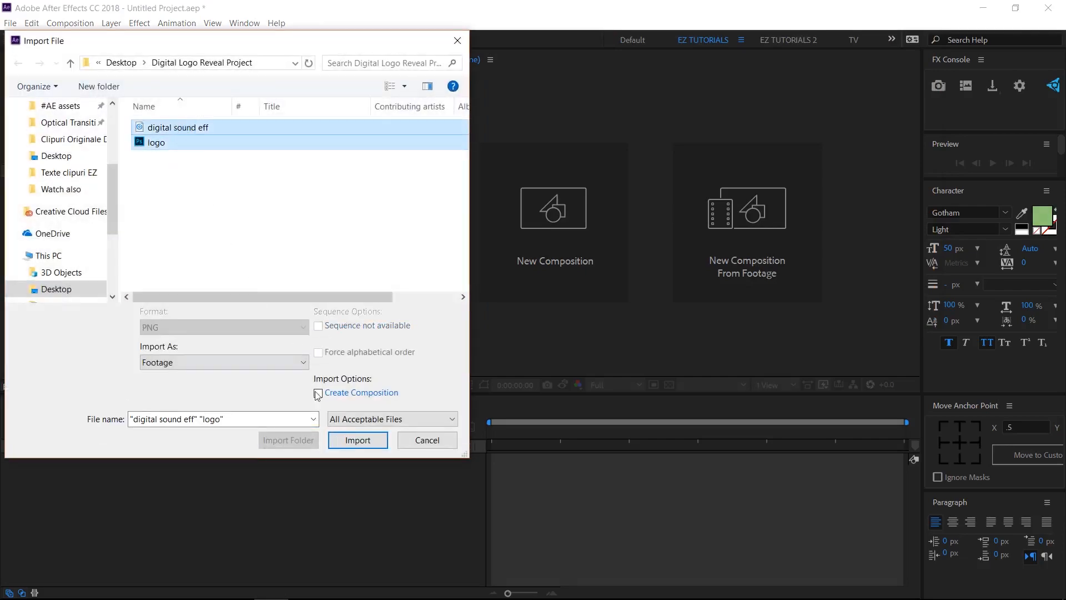
click(344, 442)
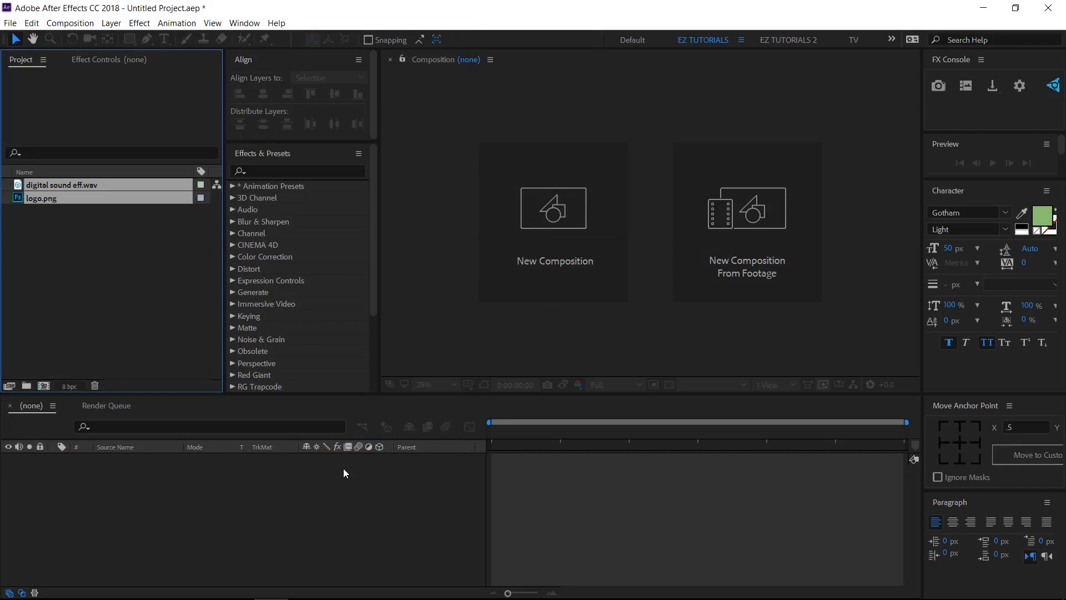
Step: Create an 8-second 1920 x 1080 px composition at 30 fps named Logo reveal
click(44, 386)
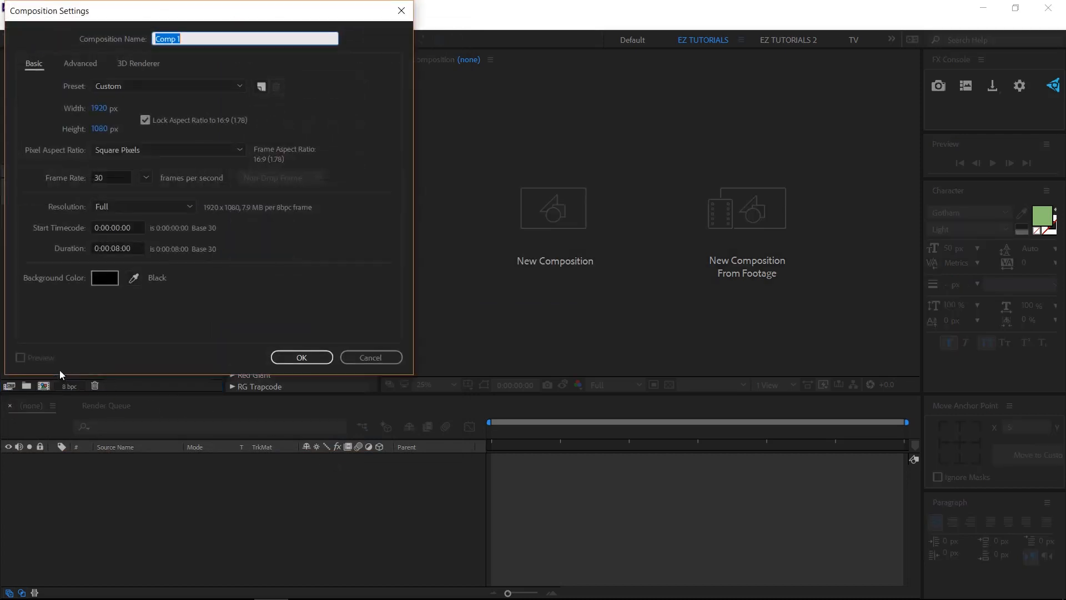
text(Logo reveal)
click(297, 356)
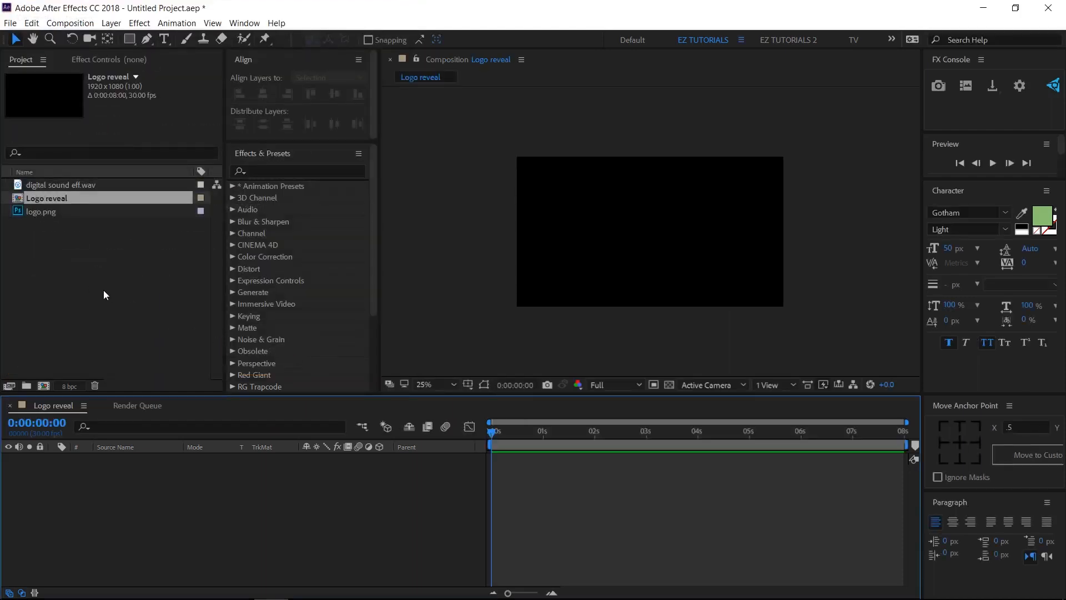
Step: Add logo.png to the Logo reveal timeline and pre-compose it as Logo, moving all attributes into the new composition
drag(41, 211, 68, 476)
right_click(118, 457)
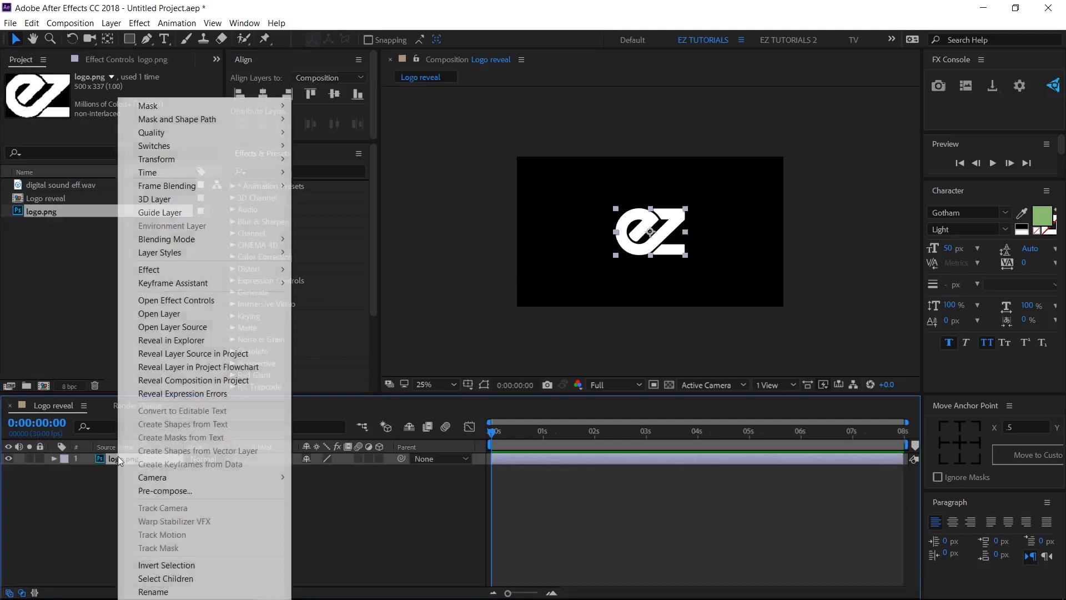
click(157, 488)
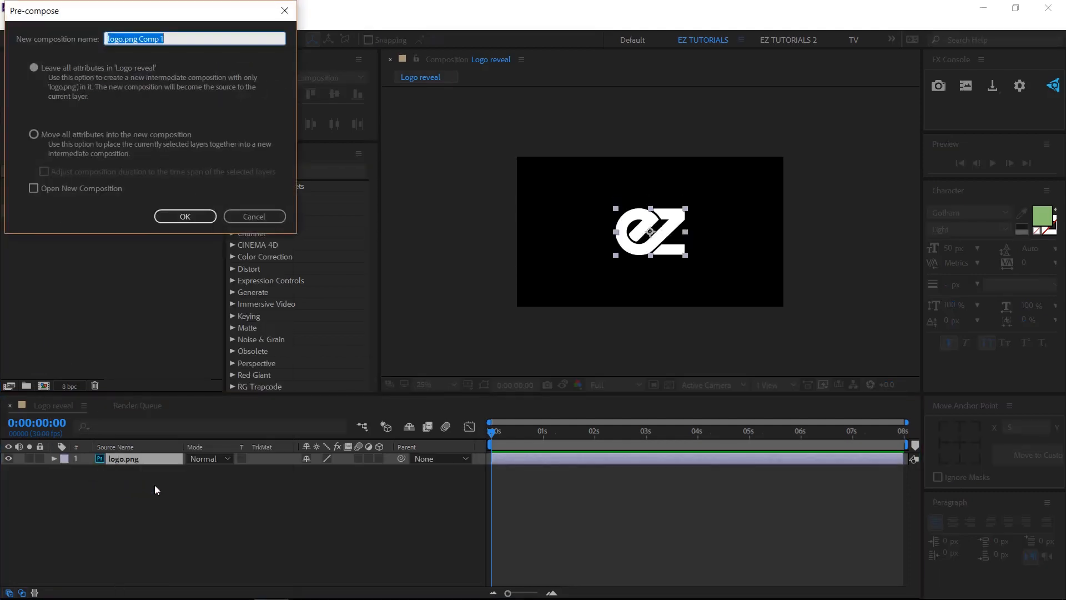
text(Logo)
click(33, 134)
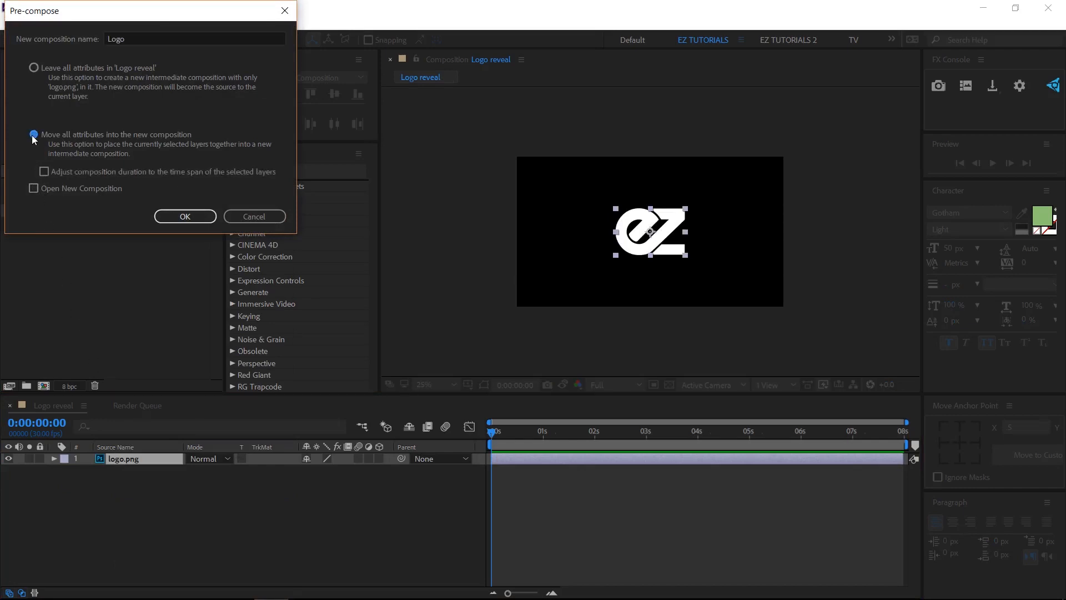
click(172, 217)
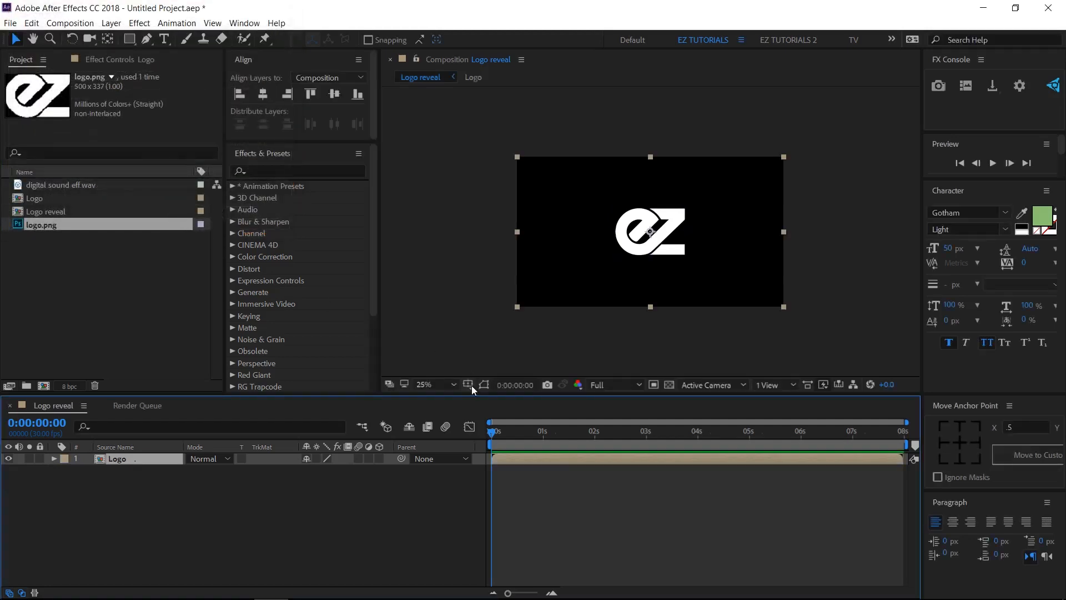
Step: Create a 300 x 300 px composition named Particle animation with the aspect ratio unlocked
click(441, 383)
click(446, 171)
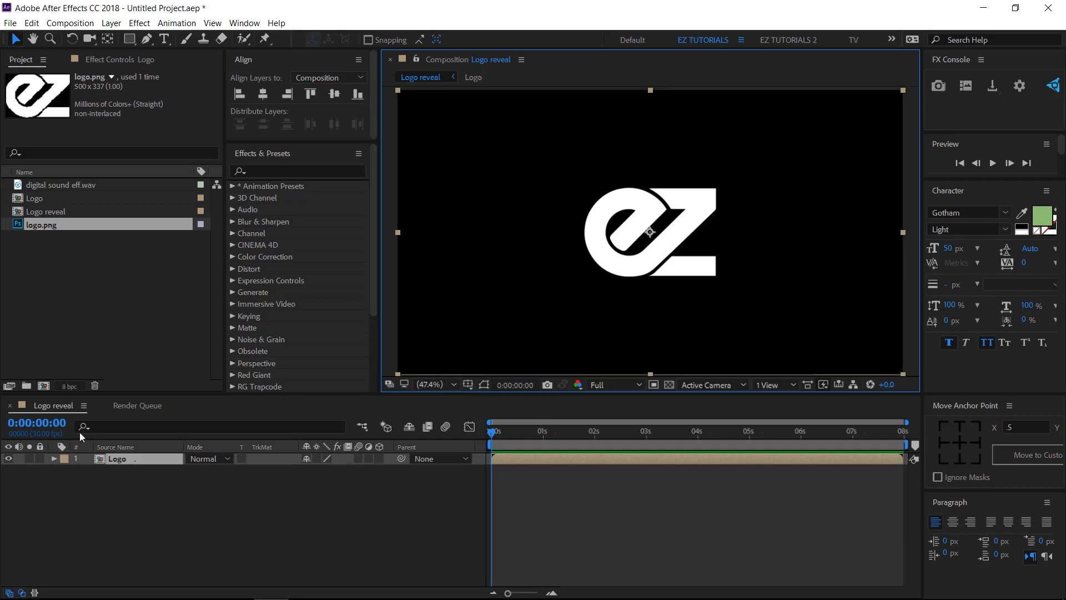
click(44, 386)
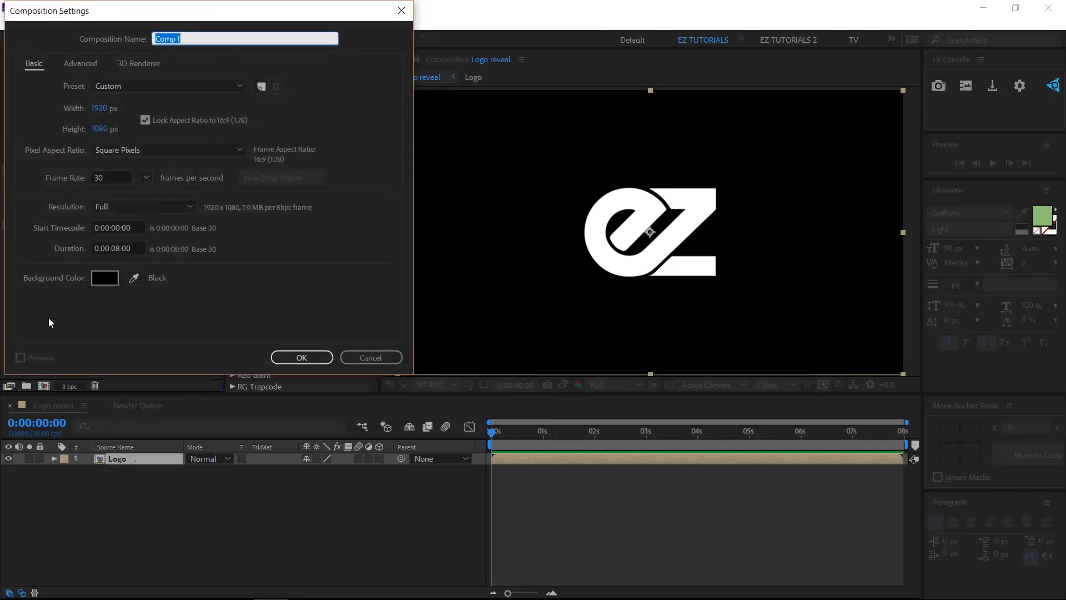
text(Particle animation)
click(145, 121)
click(100, 108)
text(30)
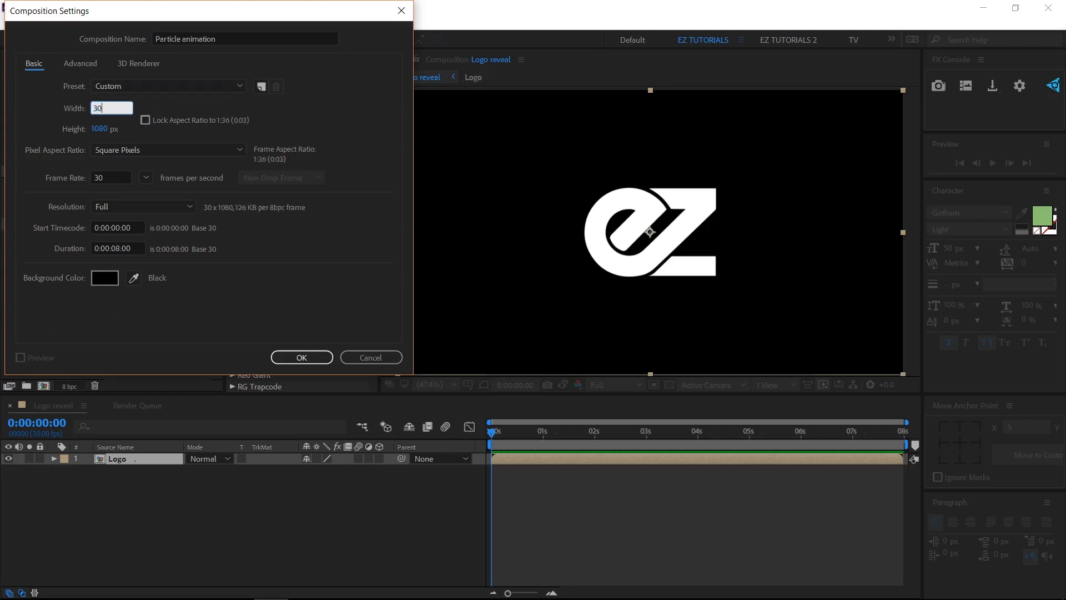
text(0)
key(Tab)
text(300)
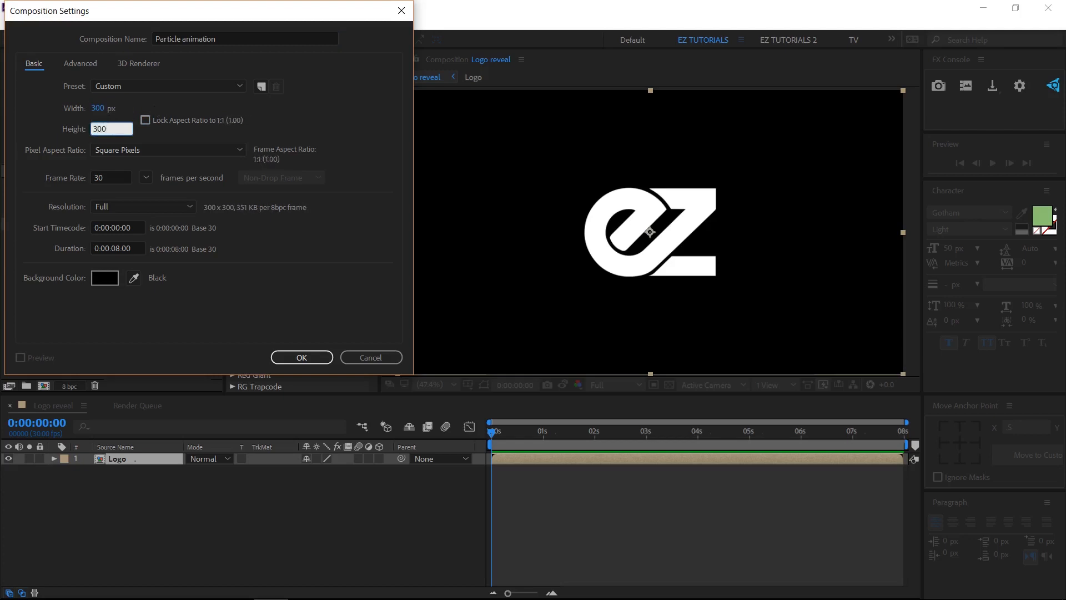
click(286, 355)
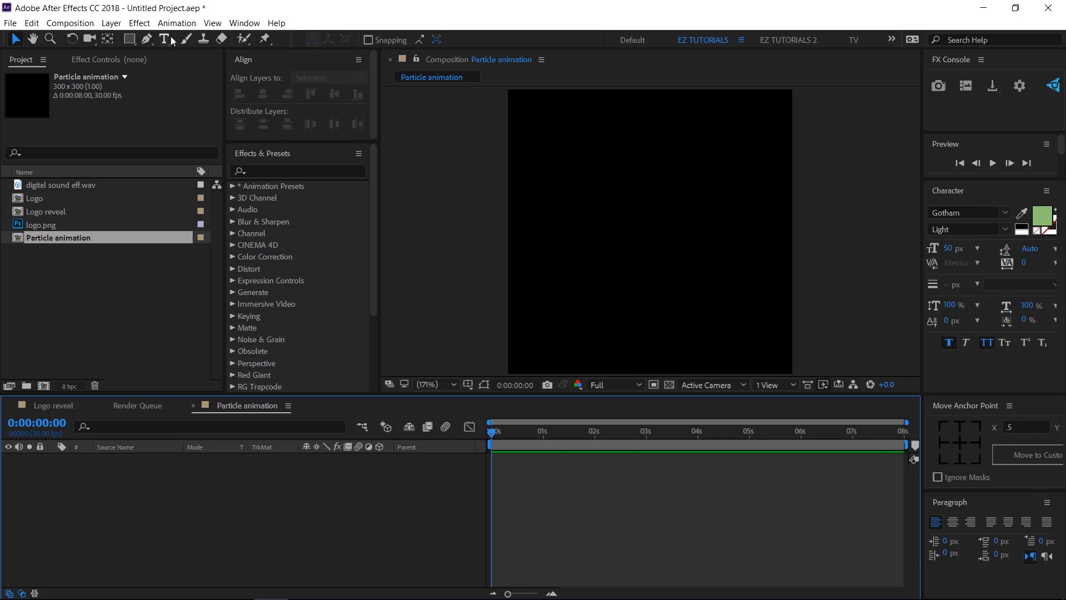
Step: Set up the Pen tool for drawing shapes with fill set to None and a solid color stroke
key(g)
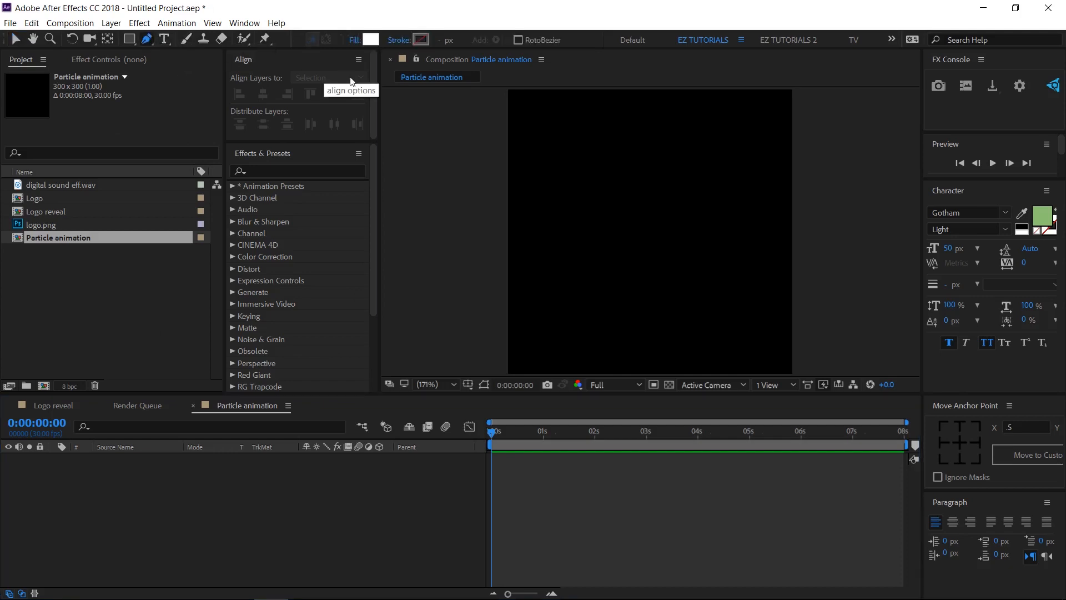
click(352, 41)
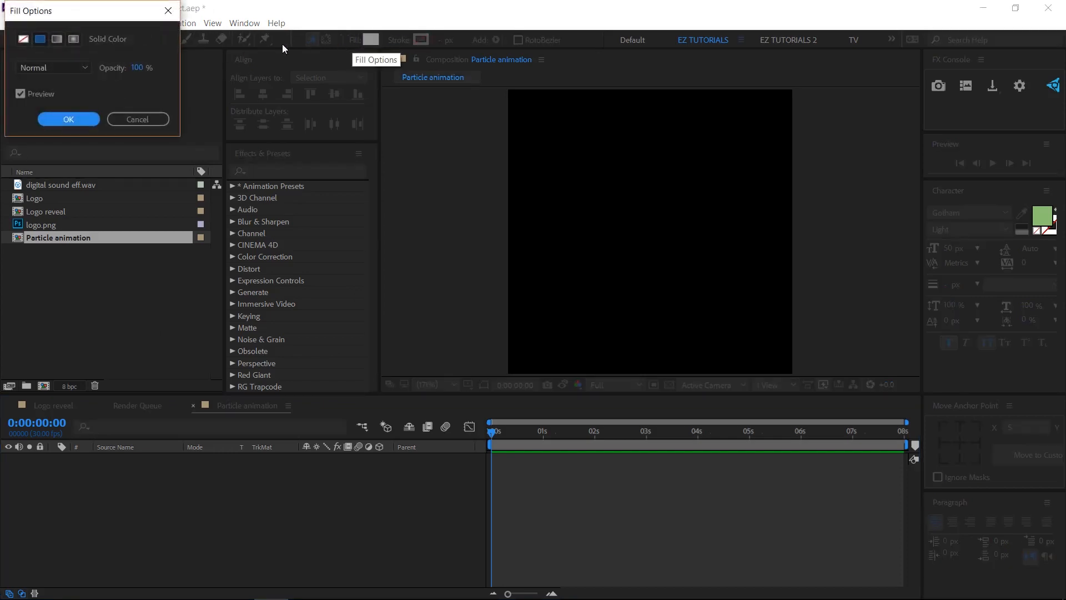
click(23, 39)
click(49, 117)
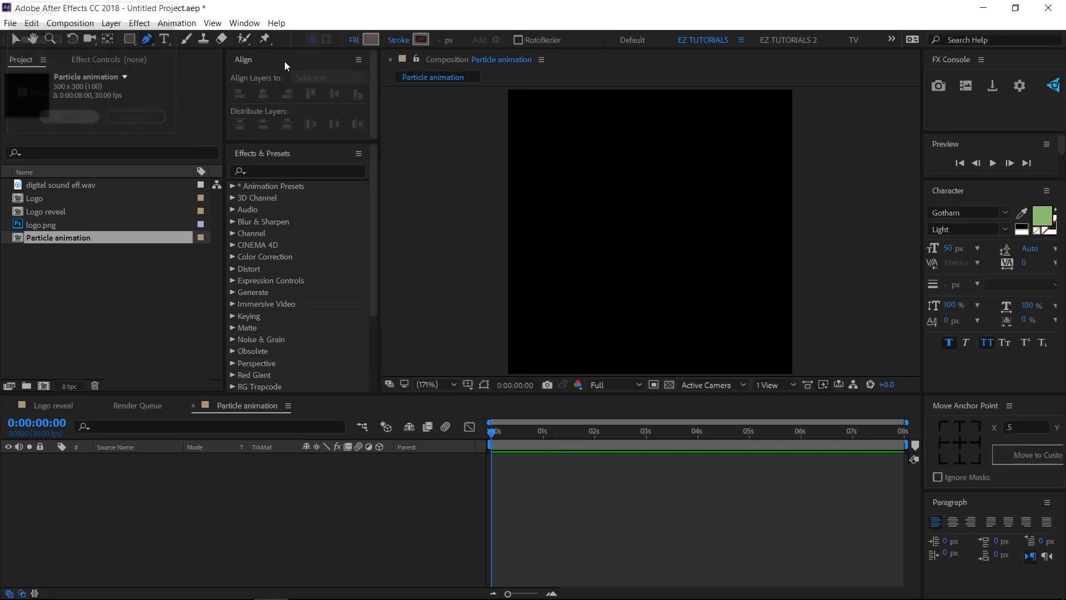
click(397, 40)
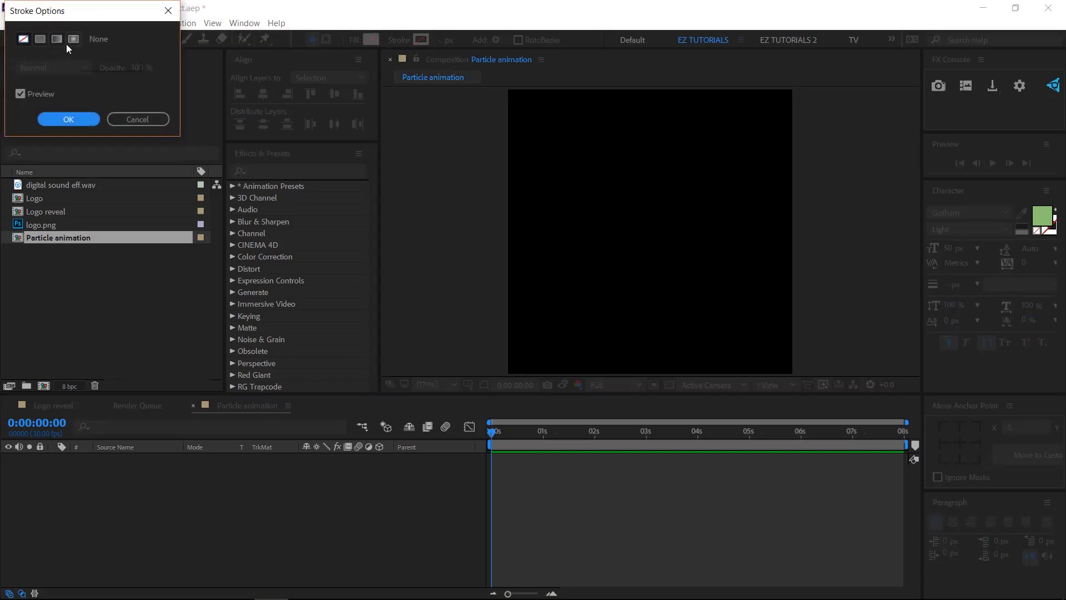
click(39, 40)
click(69, 119)
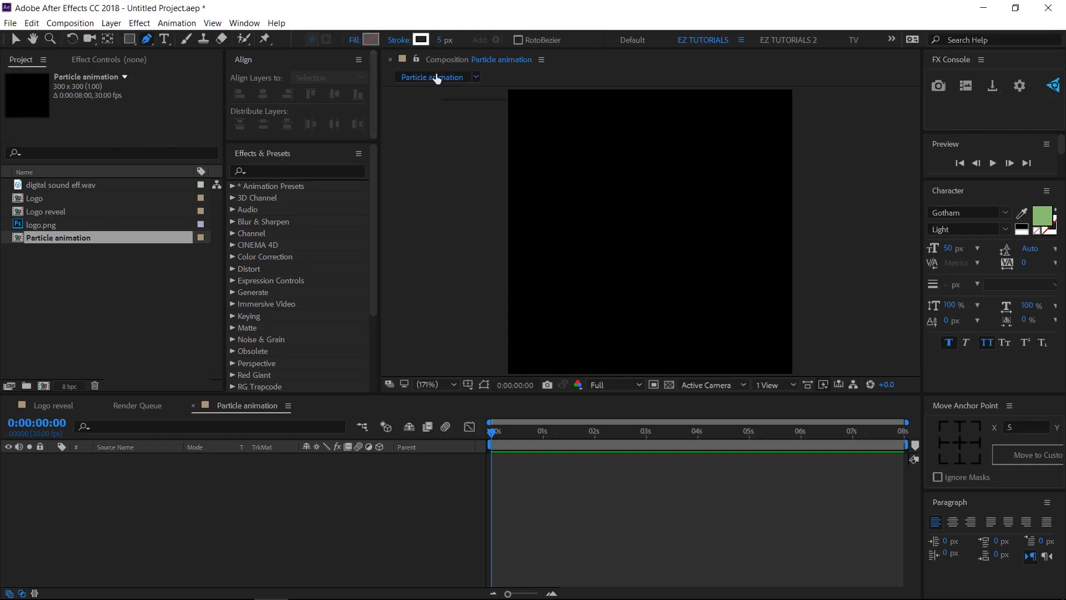
Step: Draw a four-point stepped line with a diagonal middle segment across the Particle animation composition and rename its layer to line
click(537, 214)
click(637, 215)
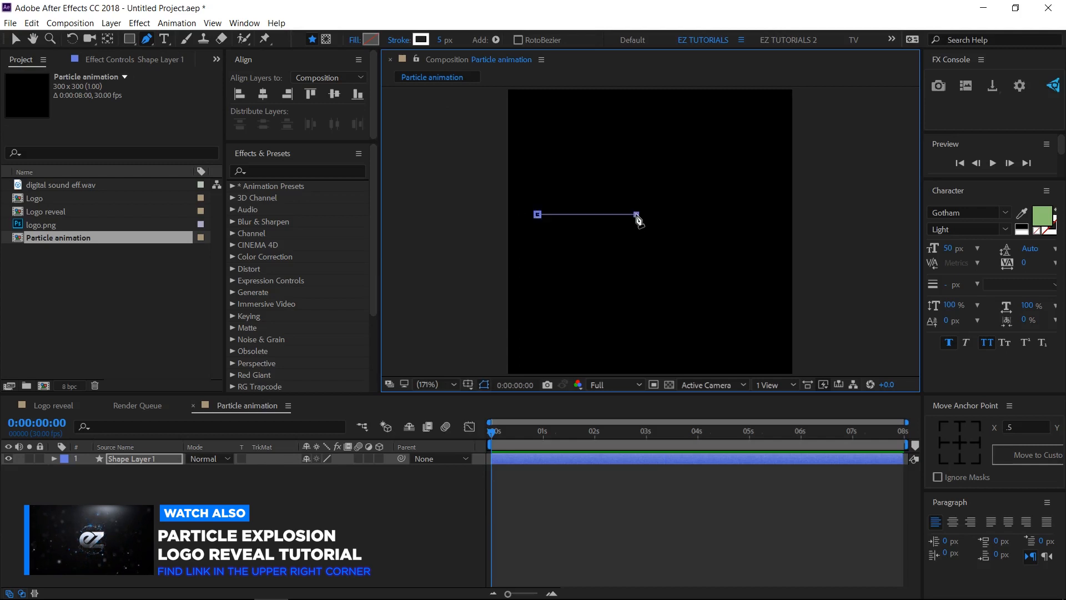
click(679, 257)
click(760, 257)
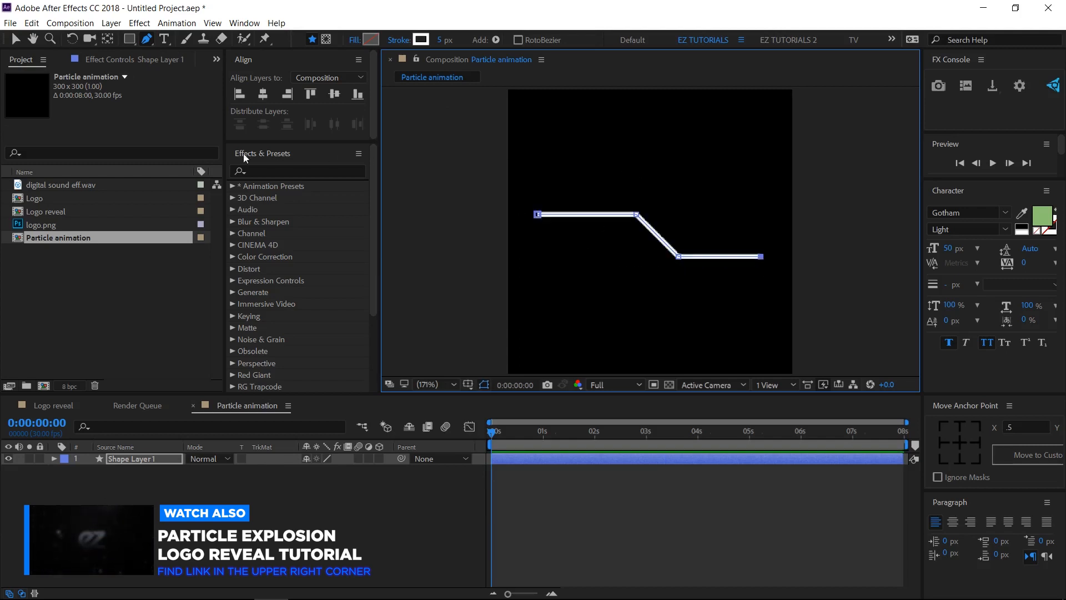
click(132, 459)
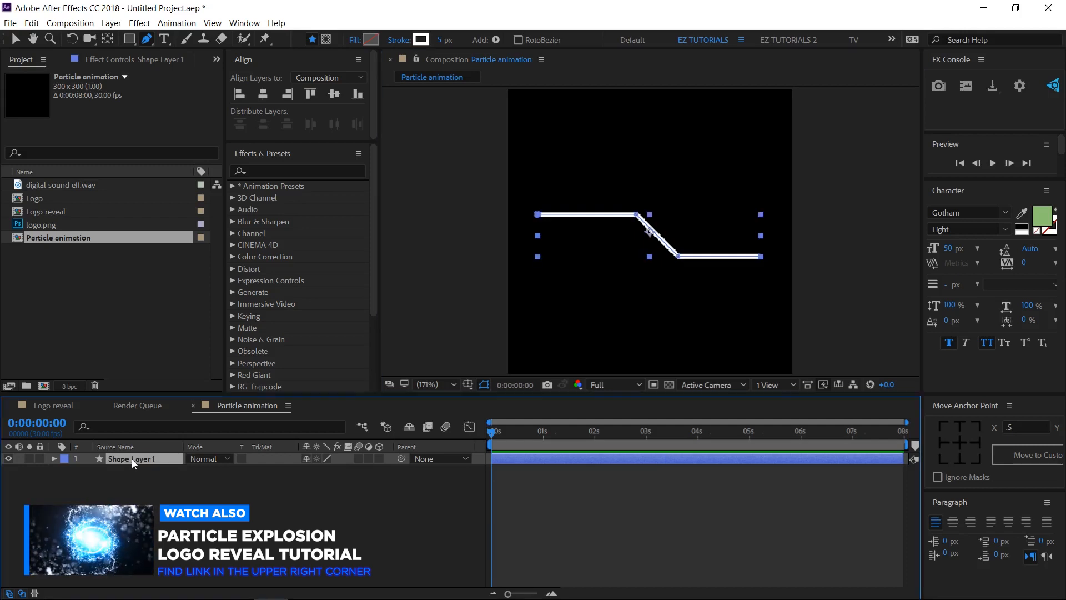
text(line)
key(Return)
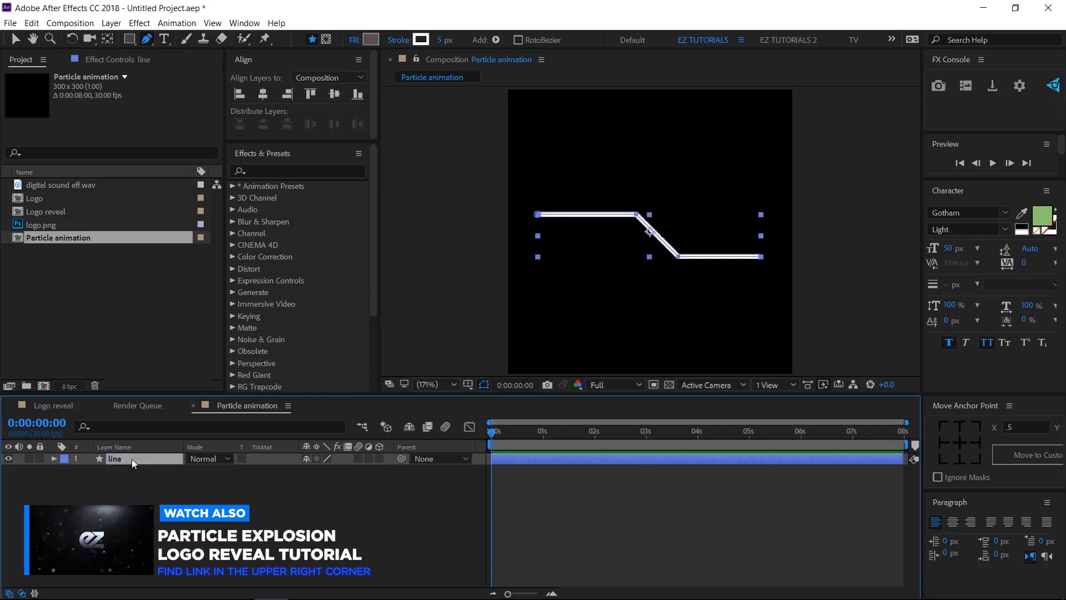
Step: Set up the Ellipse tool with a solid color fill and the stroke set to None
click(128, 42)
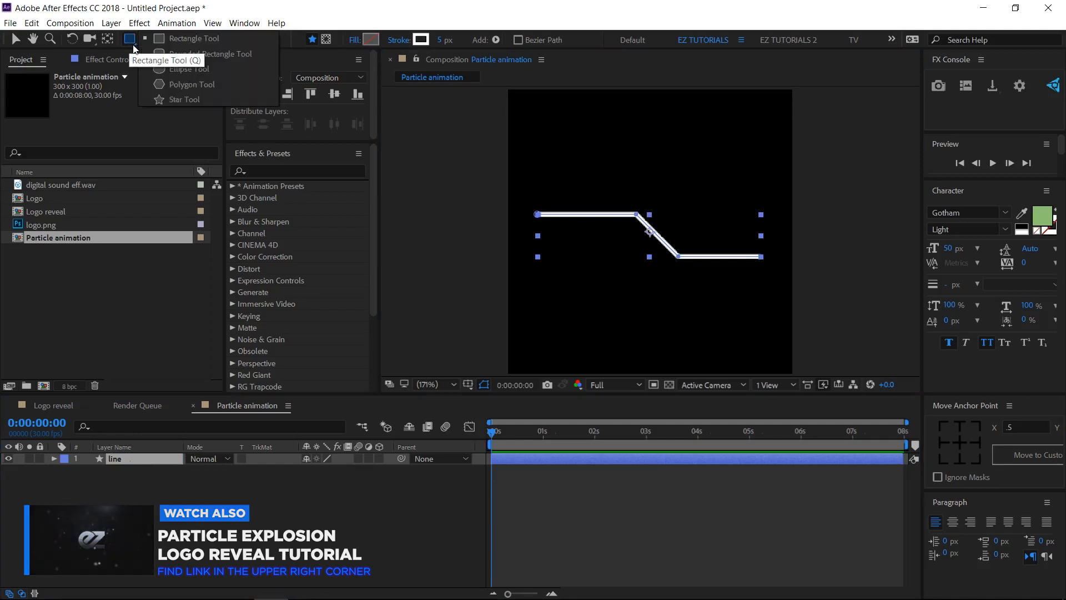
click(161, 69)
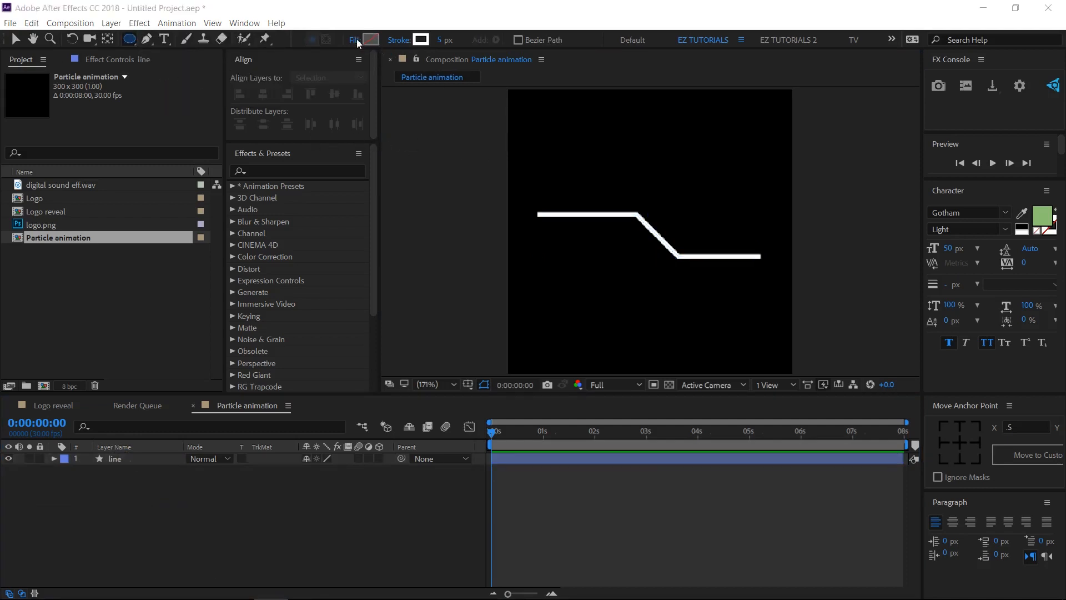
click(355, 40)
click(37, 38)
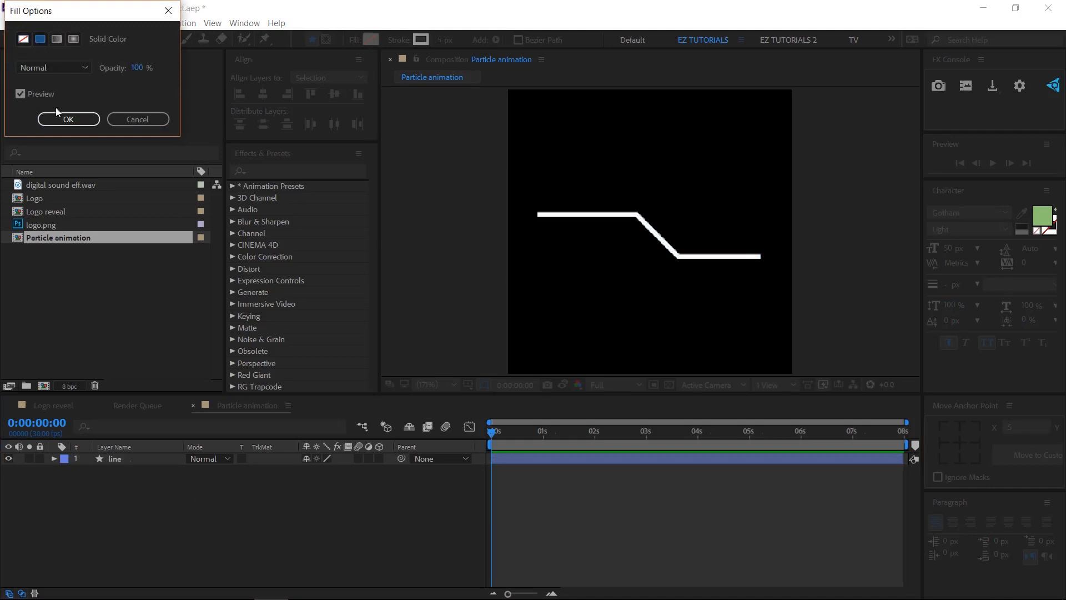
click(65, 120)
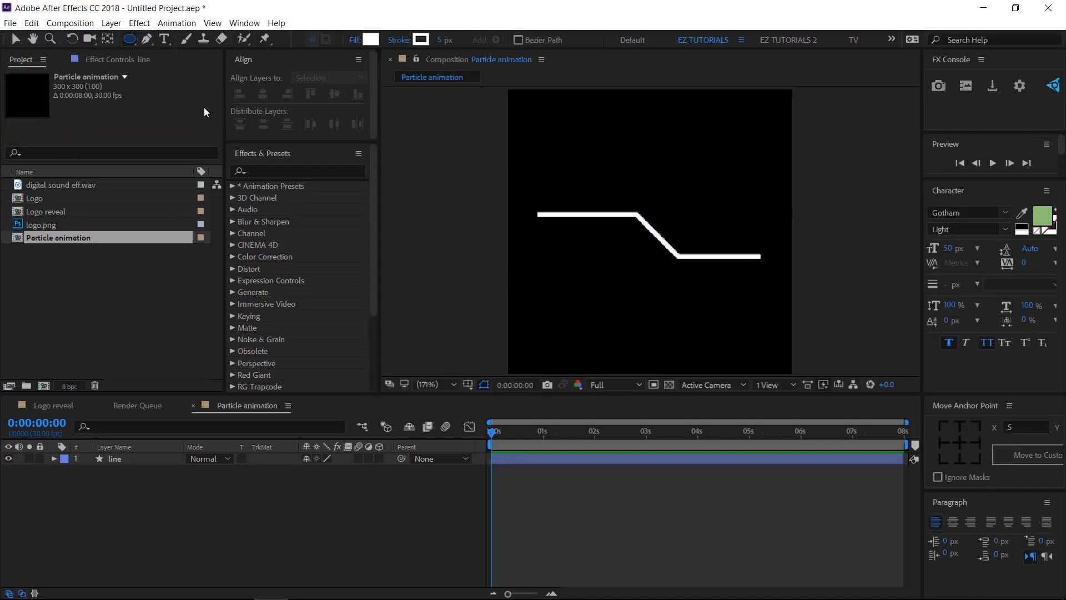
click(400, 40)
click(23, 39)
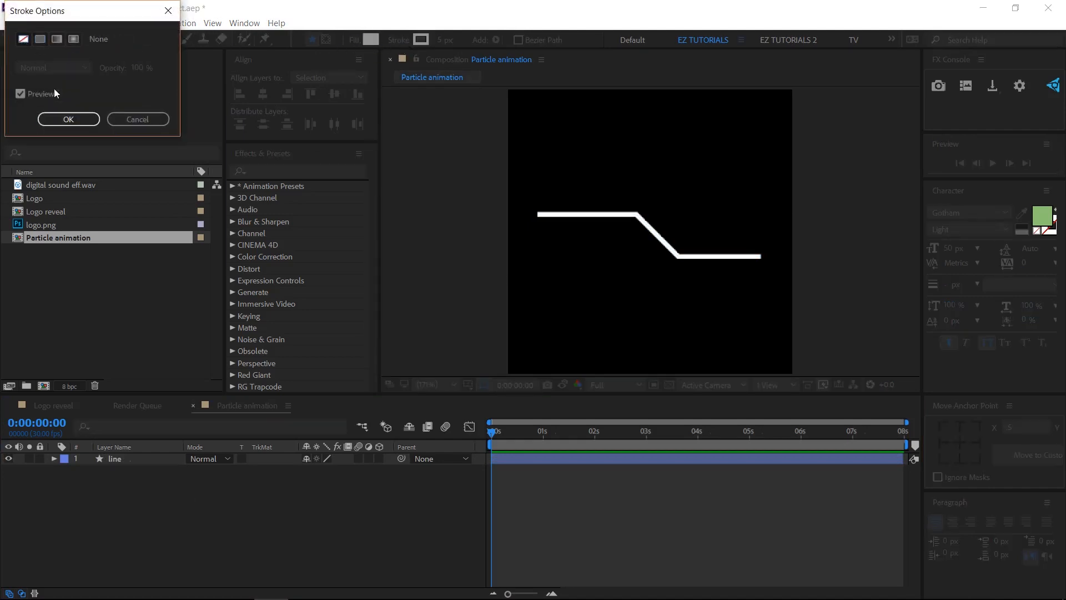
click(62, 120)
Step: Draw a small circle about 15 px wide above the line's first segment and set its ellipse path size to 10
drag(559, 130, 574, 144)
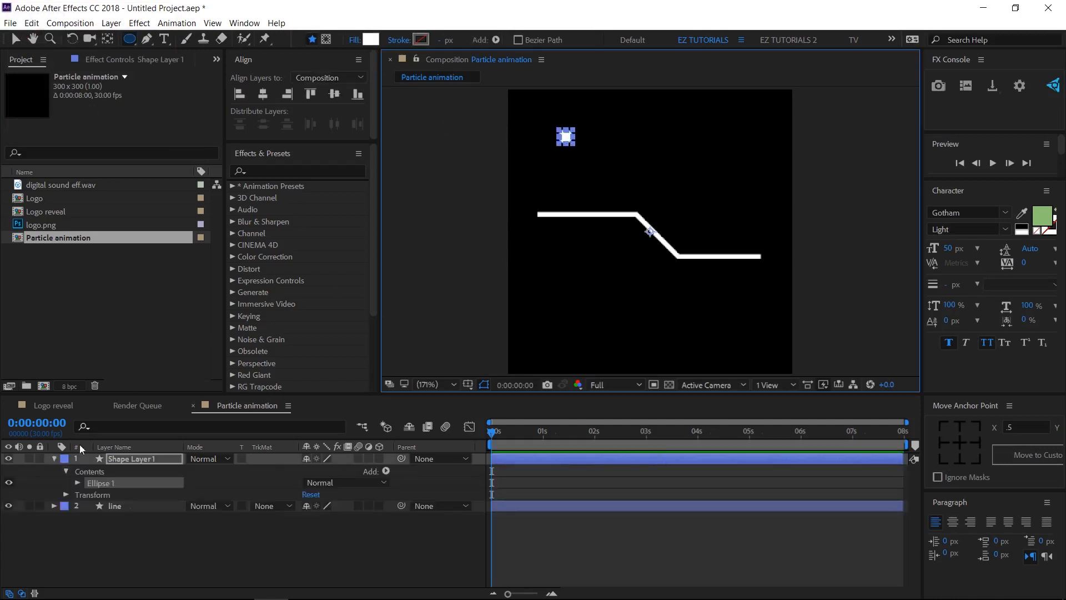
click(78, 483)
click(89, 494)
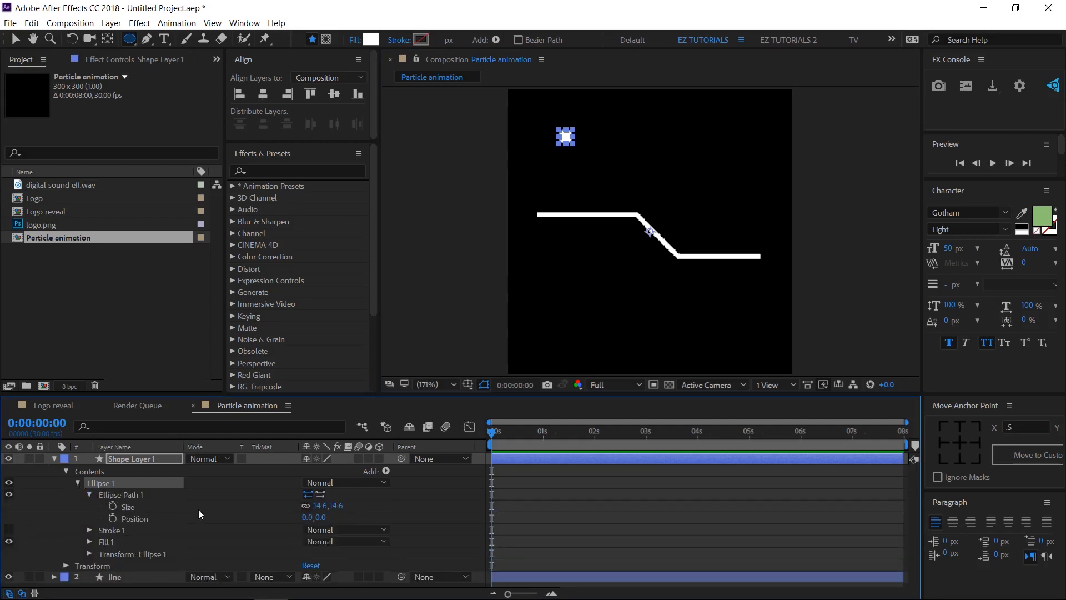
click(320, 506)
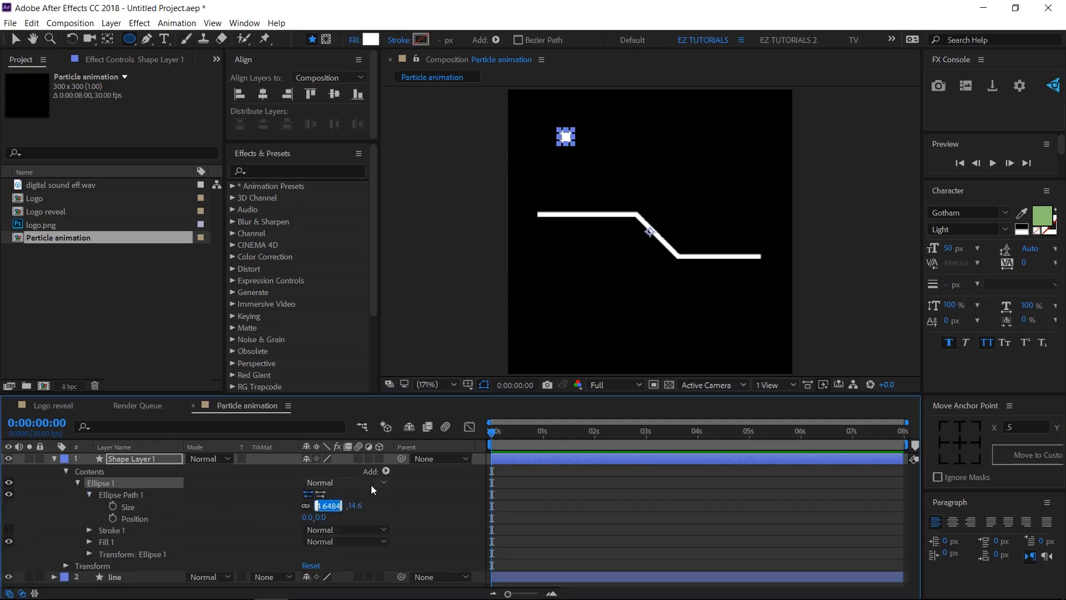
text(10)
key(Return)
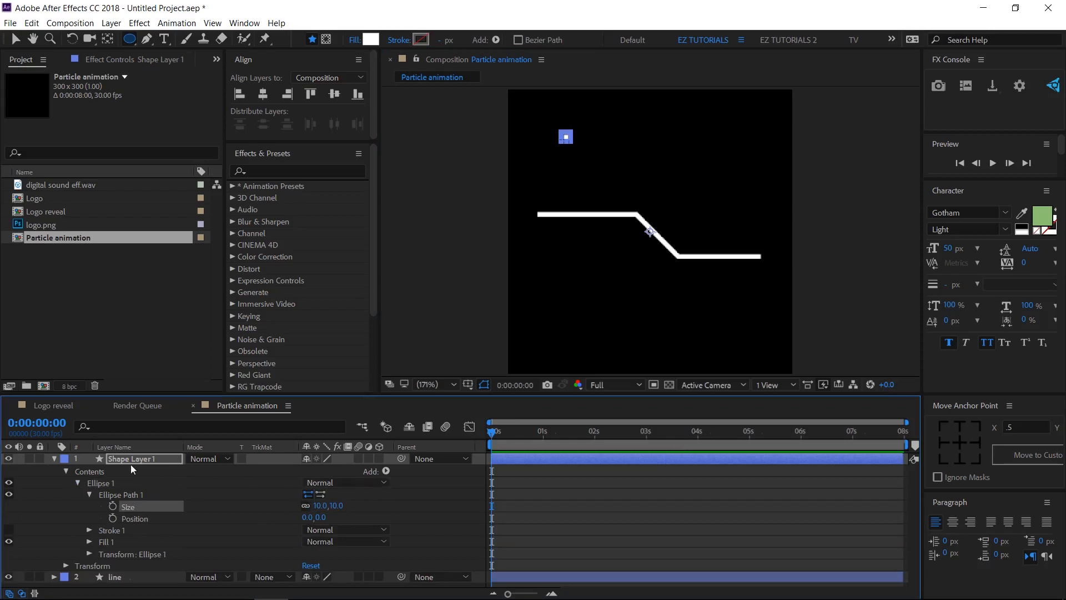
Step: Collapse the new ellipse's shape layer and rename it to circle
click(52, 459)
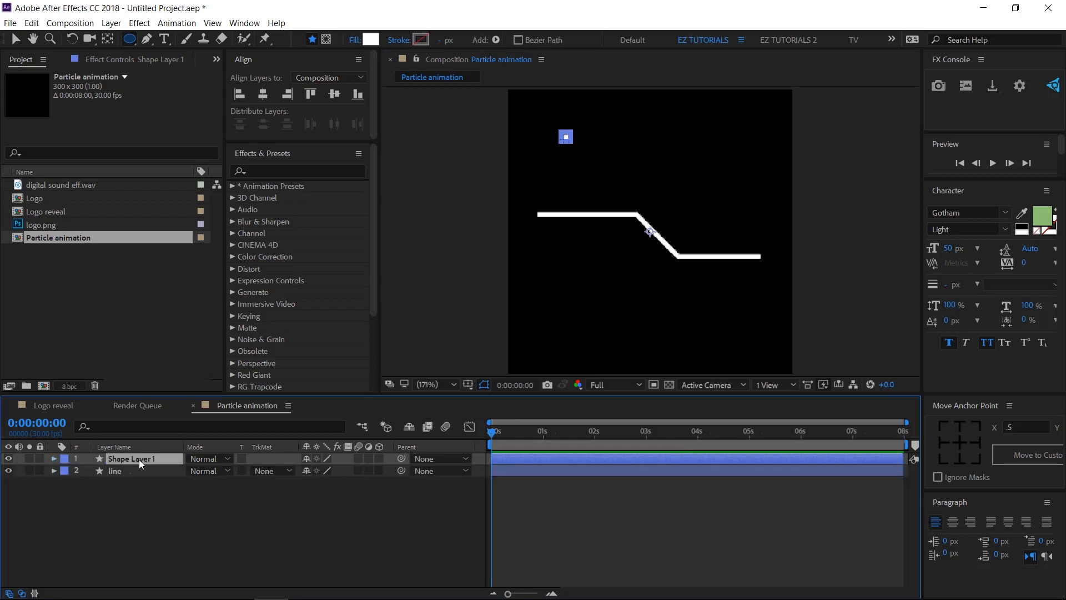
key(Return)
text(circle)
key(Return)
Step: Move the circle layer onto the line's left end by setting its Position to 122, 232
key(v)
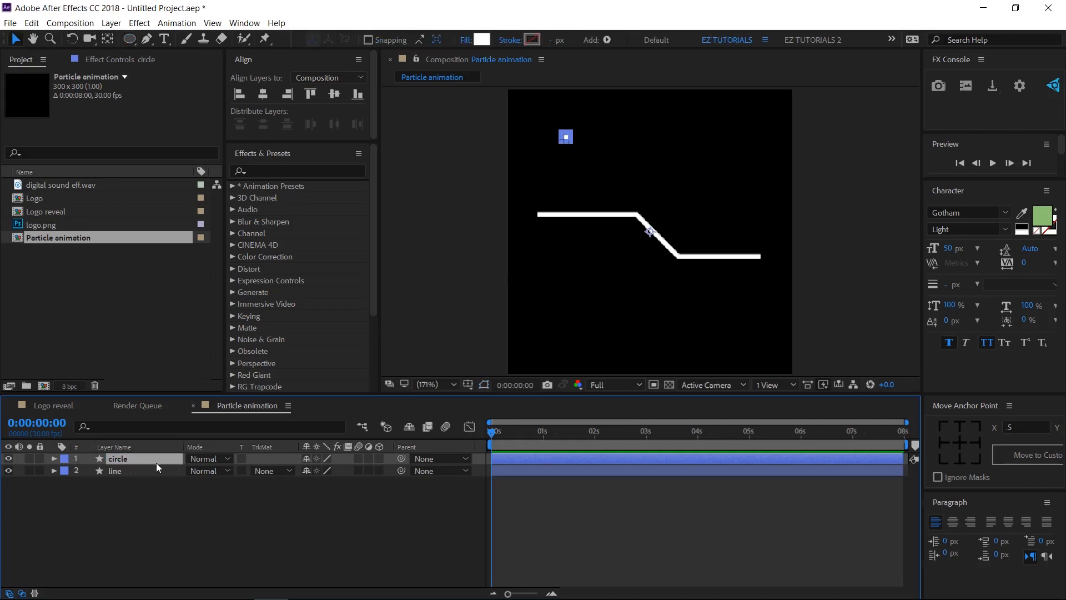
key(p)
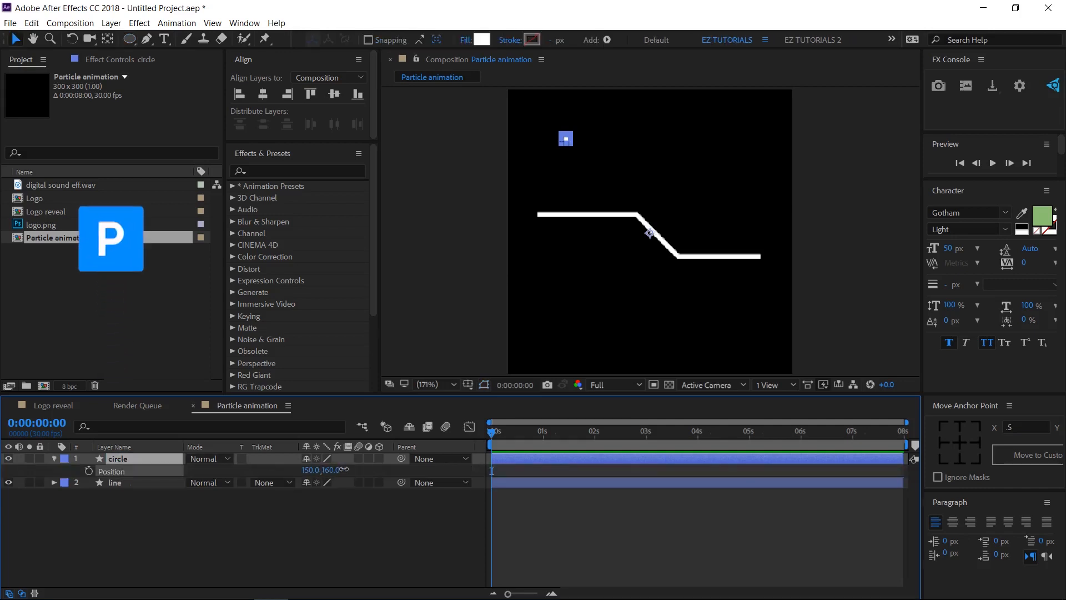
drag(345, 469, 384, 470)
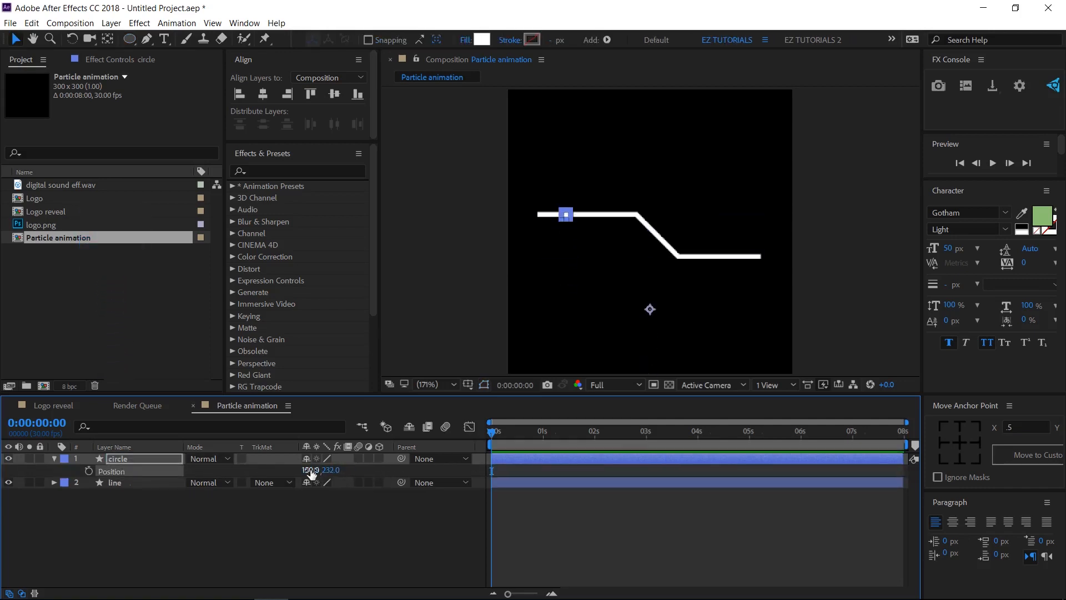
mouse_move(311, 472)
mouse_down()
mouse_move(285, 472)
mouse_move(295, 472)
mouse_up()
click(561, 261)
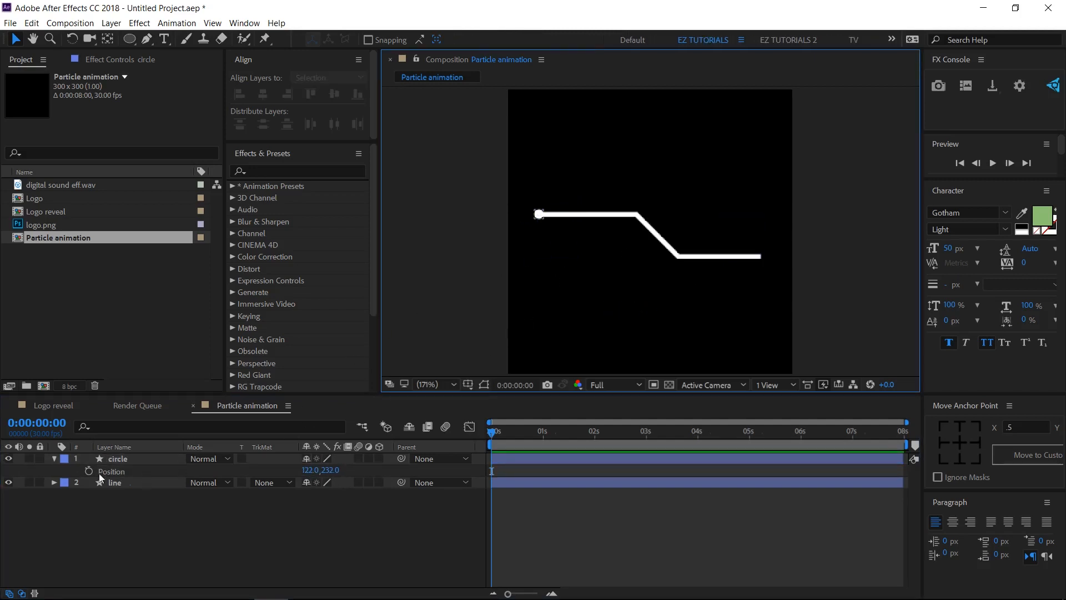
click(54, 458)
Step: Duplicate the circle layer and place the copy near the line's right end at Position 356, 275
click(114, 458)
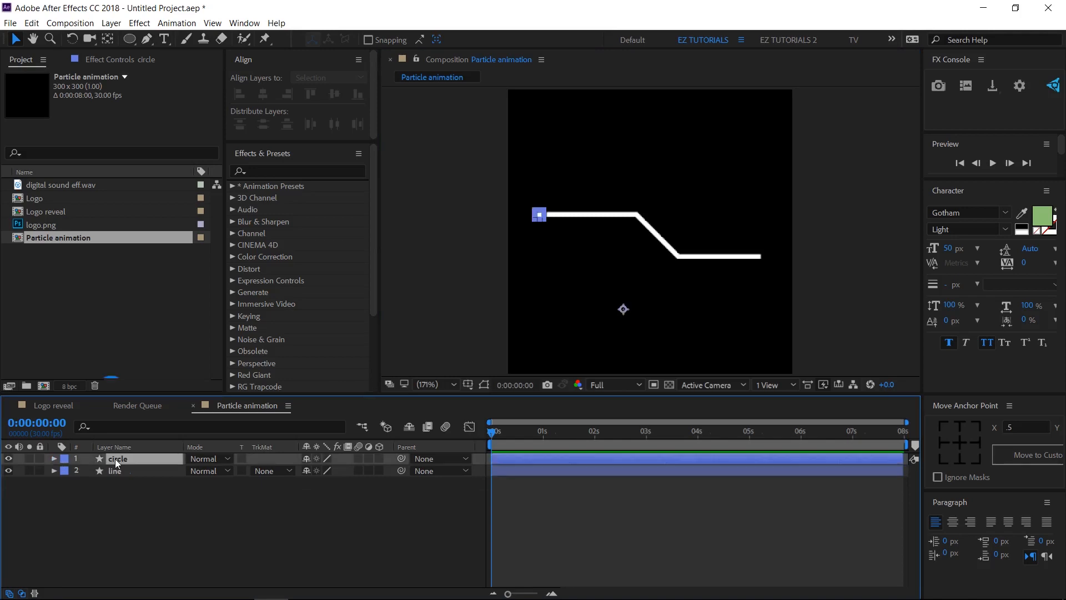
key(ctrl+d)
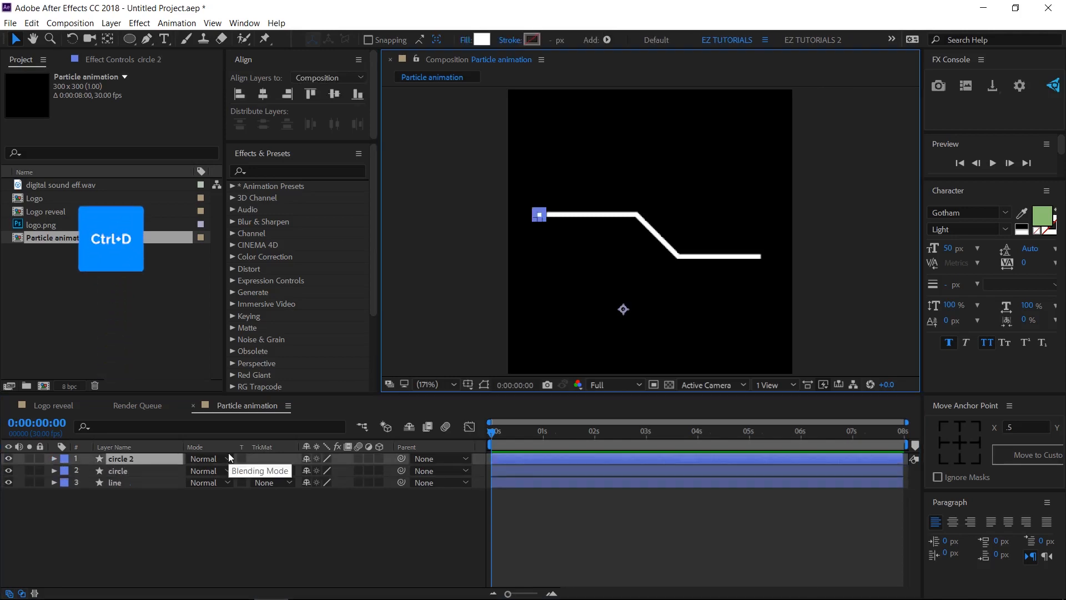
key(p)
drag(307, 477, 343, 476)
click(715, 286)
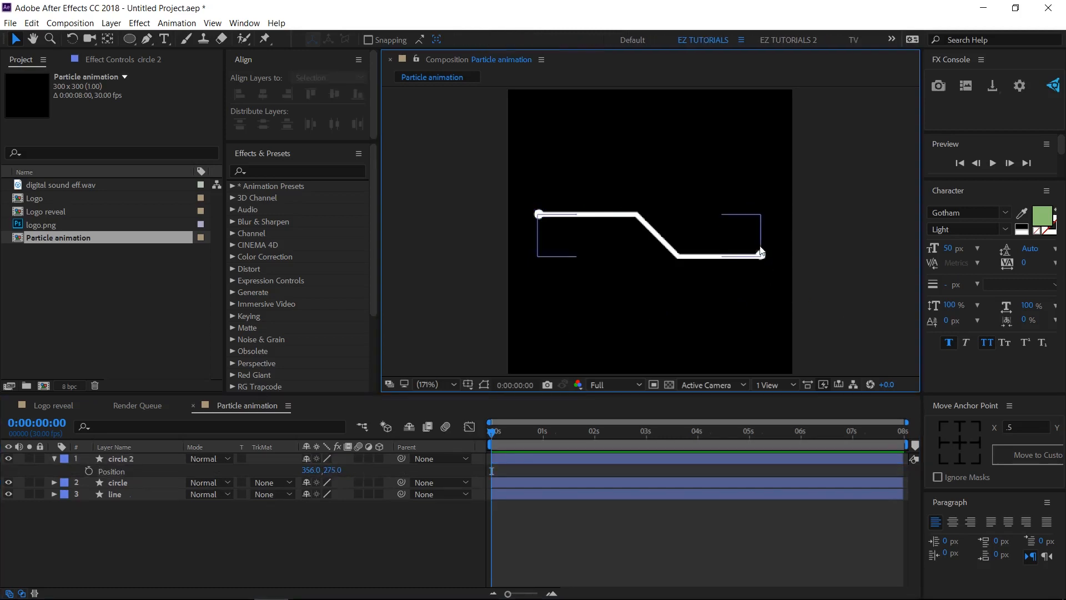
Step: Center the duplicated circle vertically on the line's right end by setting its Y position to 277
key(period)
key(period)
key(period)
drag(762, 267, 566, 213)
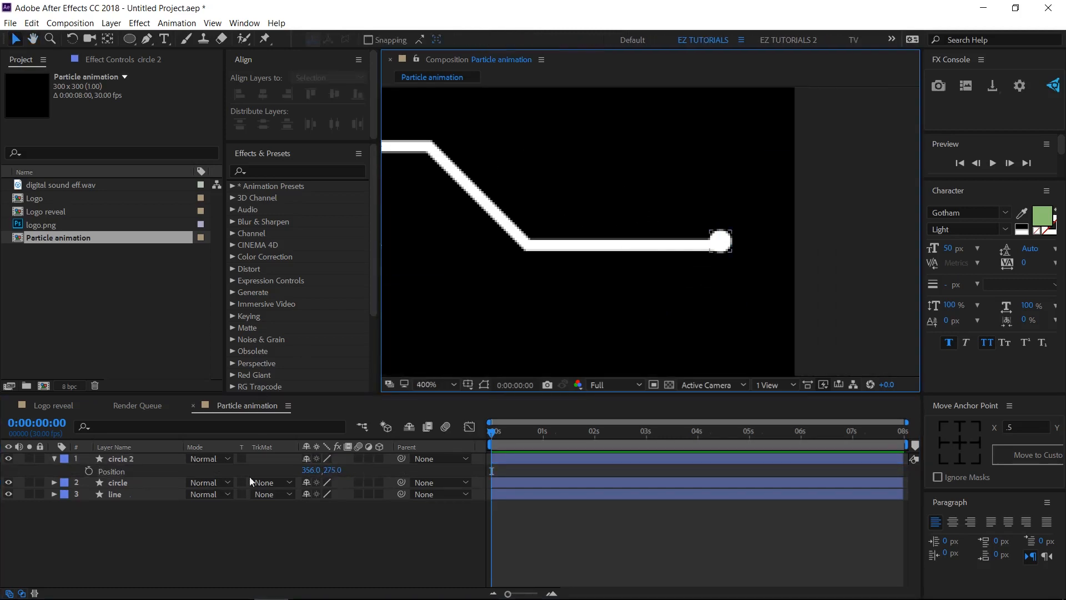
drag(329, 470, 330, 470)
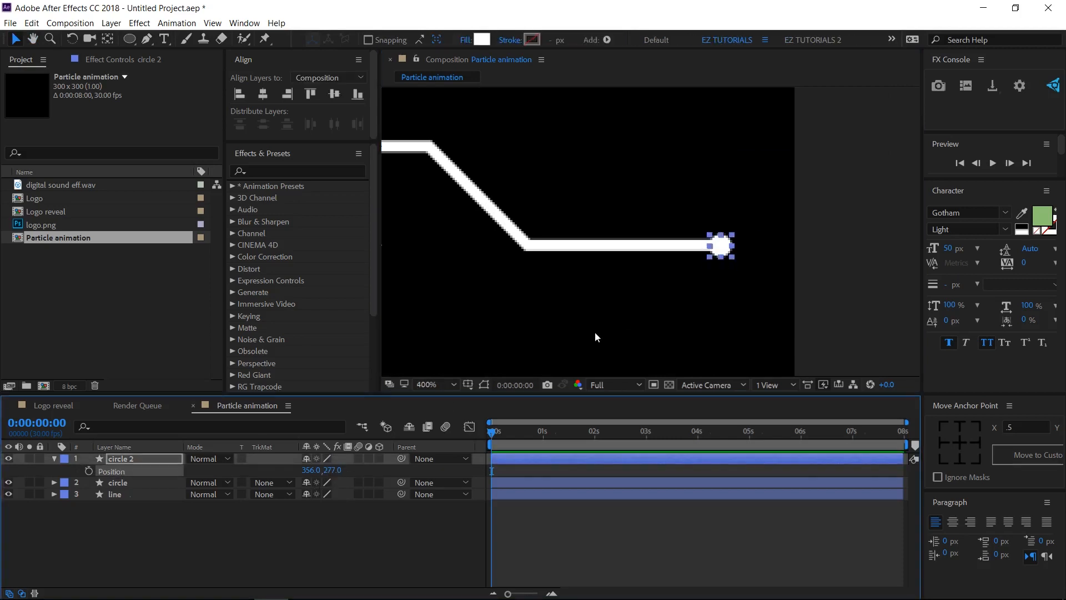
click(641, 319)
key(comma)
key(comma)
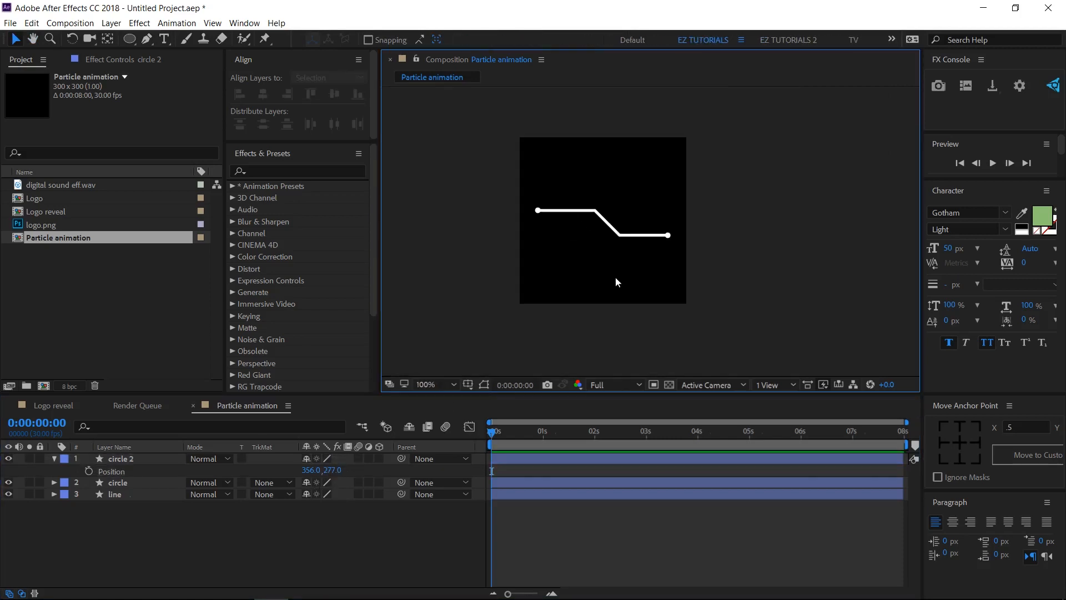
click(427, 386)
click(450, 166)
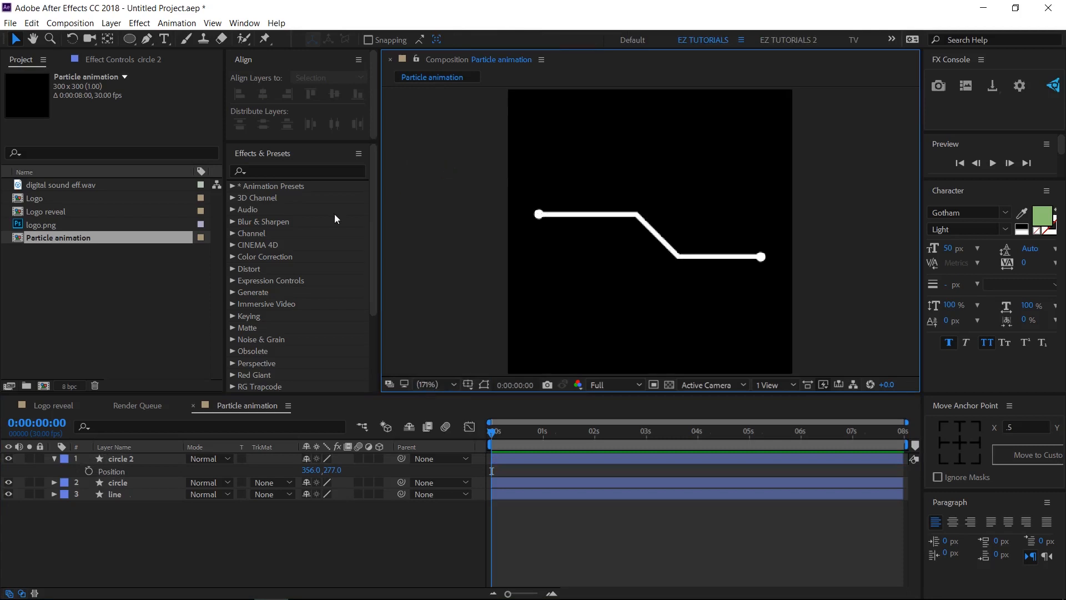
click(54, 458)
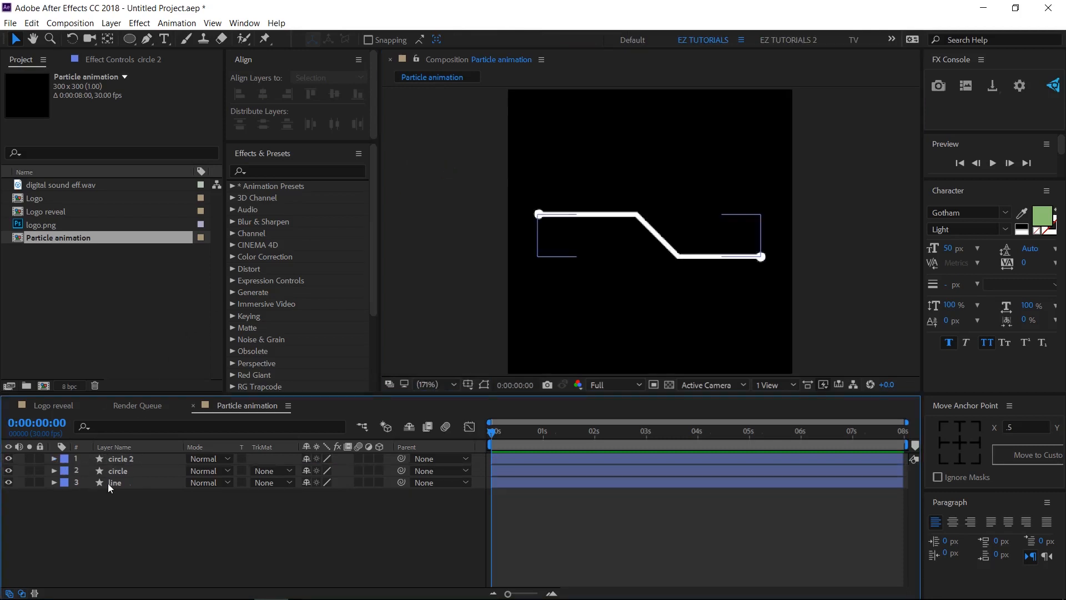
Step: Add Trim Paths to the line layer and set its End value to 0%
click(54, 483)
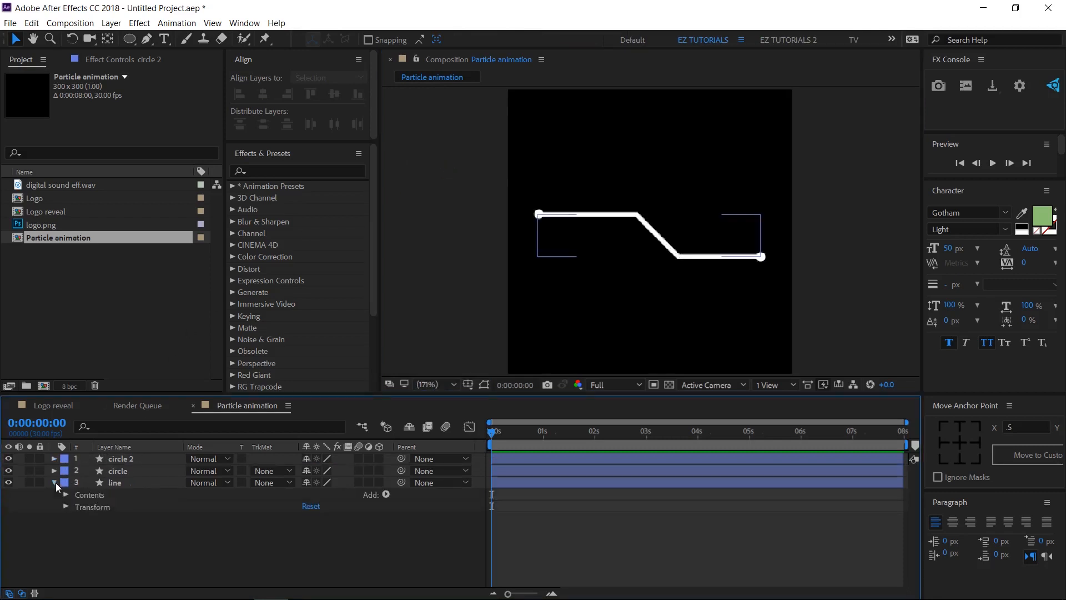
click(386, 494)
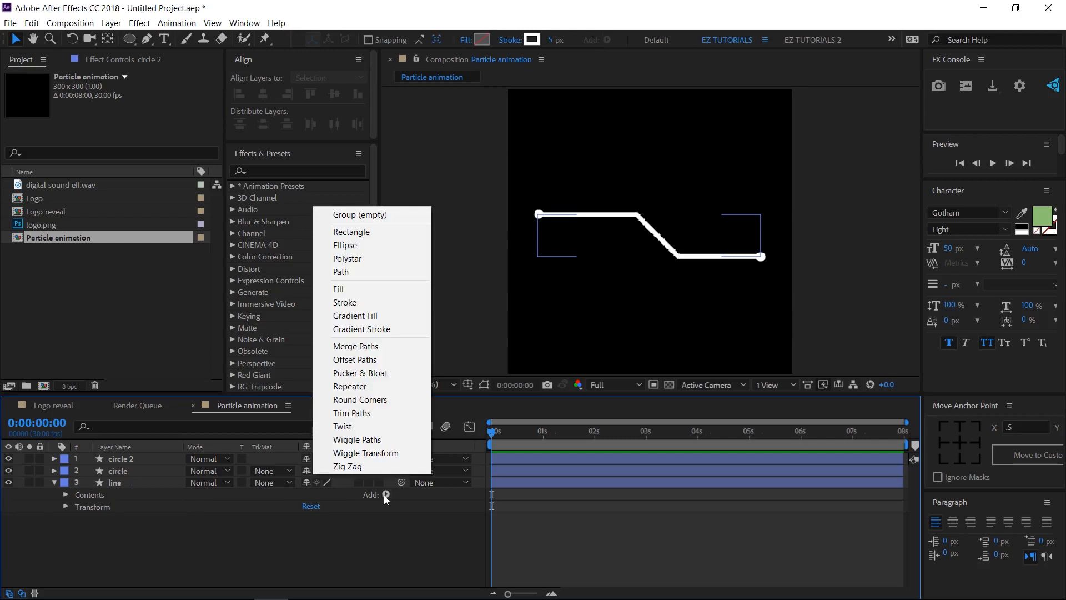
click(359, 413)
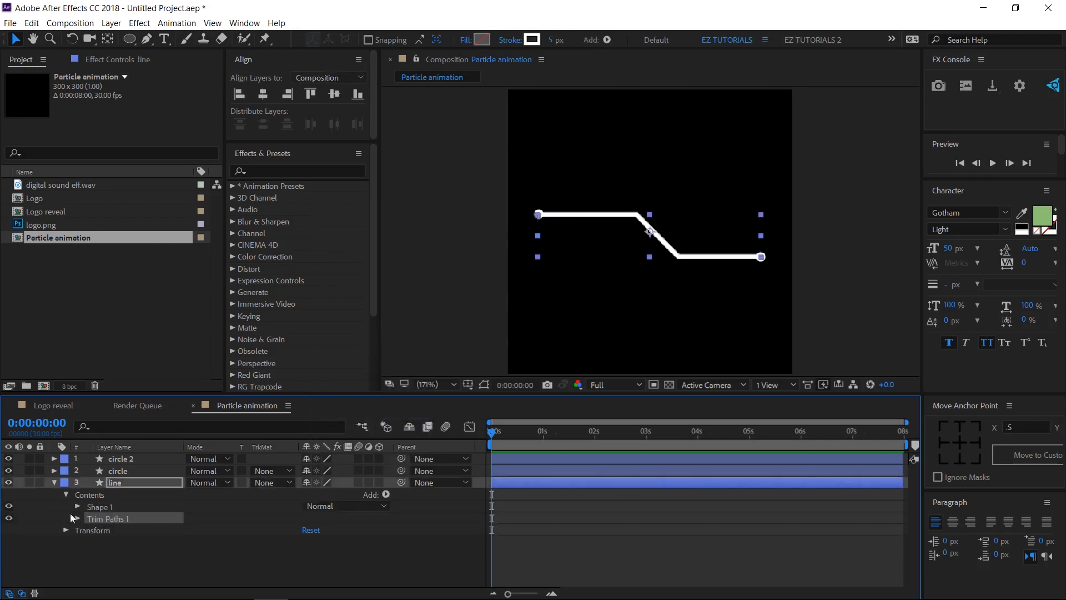
click(78, 519)
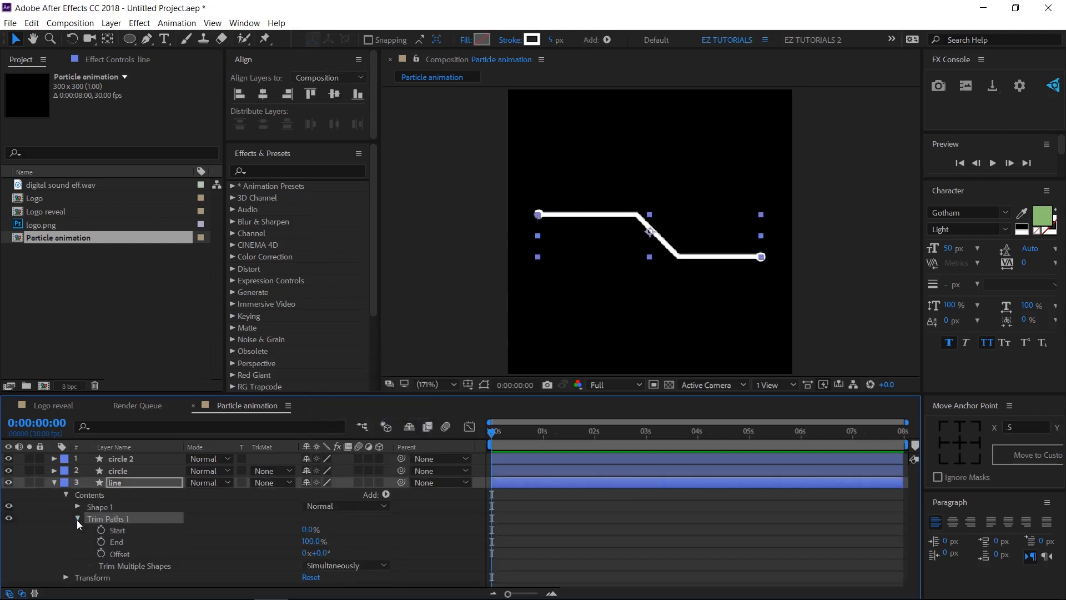
click(313, 542)
text(0)
key(Return)
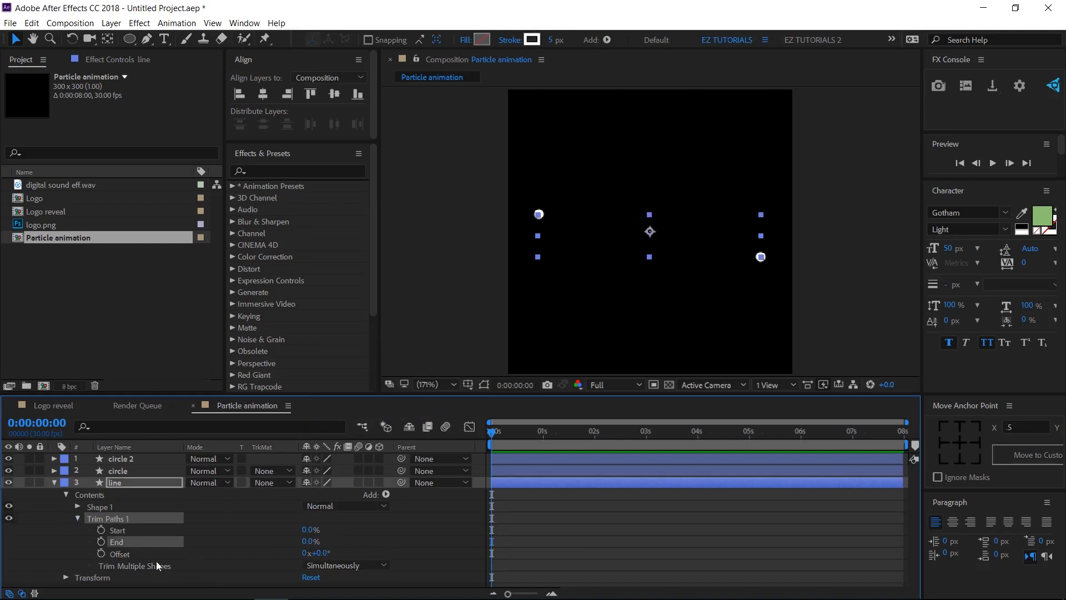
Step: Keyframe the line's Trim Paths End at 0% at the start and 100% at 0:00:00:15
click(101, 541)
click(519, 434)
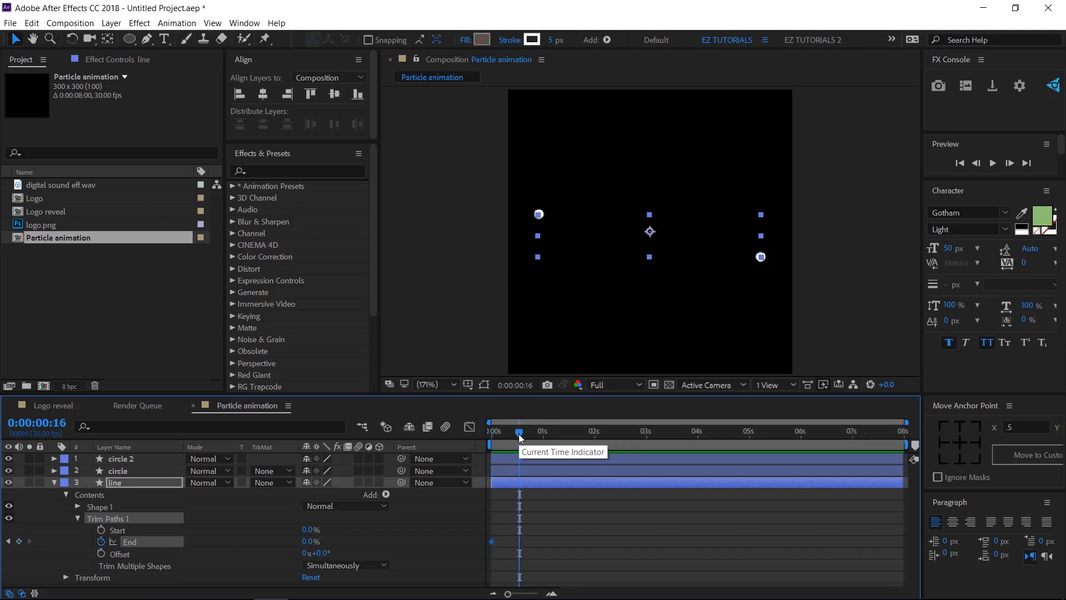
click(309, 541)
text(100)
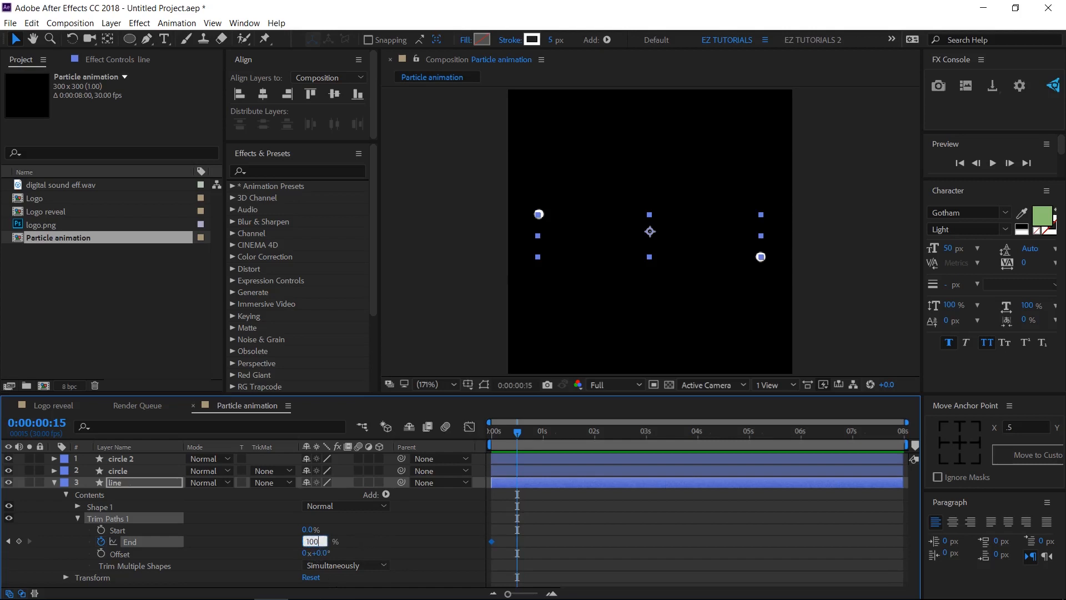
key(Return)
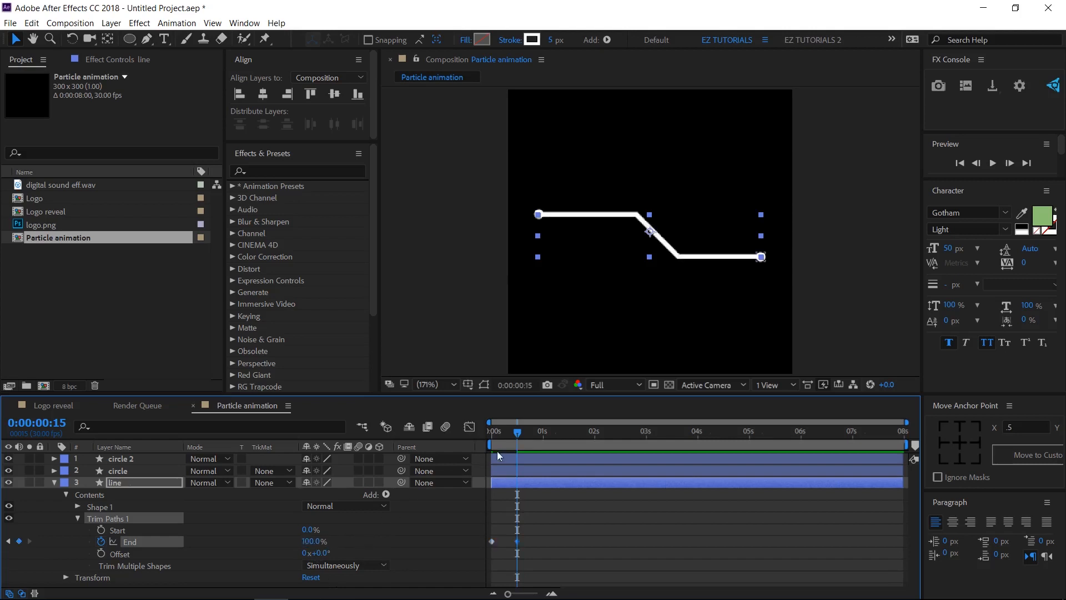
Step: Hold the Trim Paths End at 100% with a keyframe at 0:00:01:15, and set it to 0% at 0:00:02:00
click(569, 438)
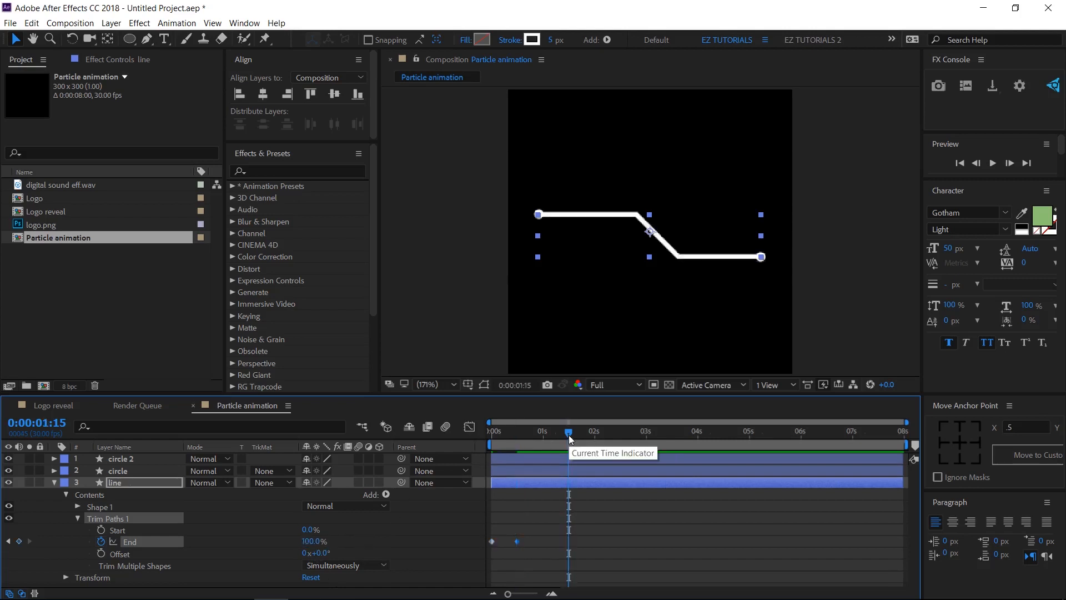
click(19, 541)
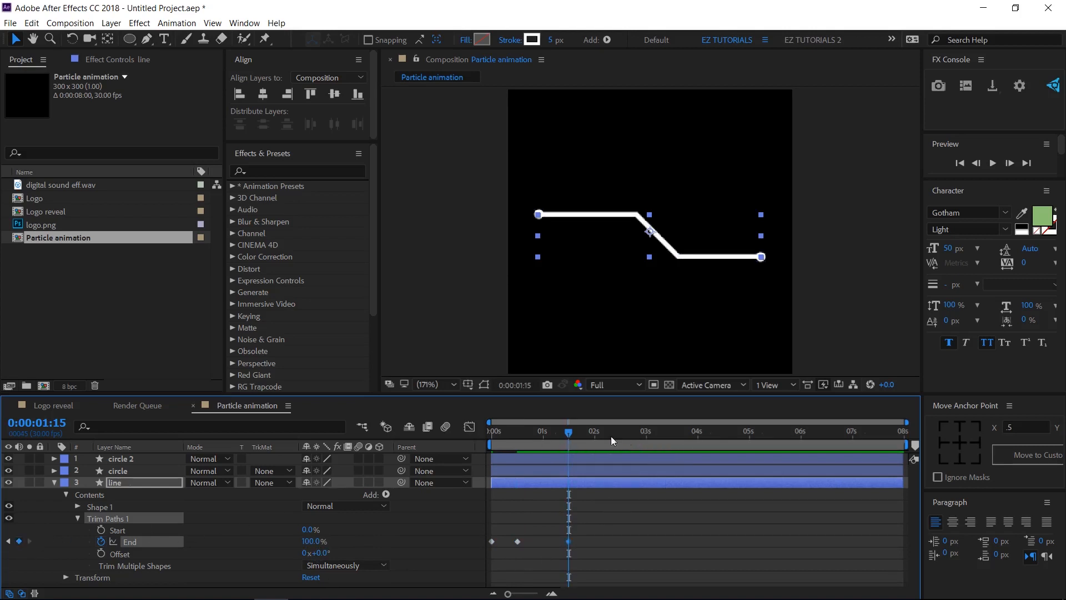
click(594, 438)
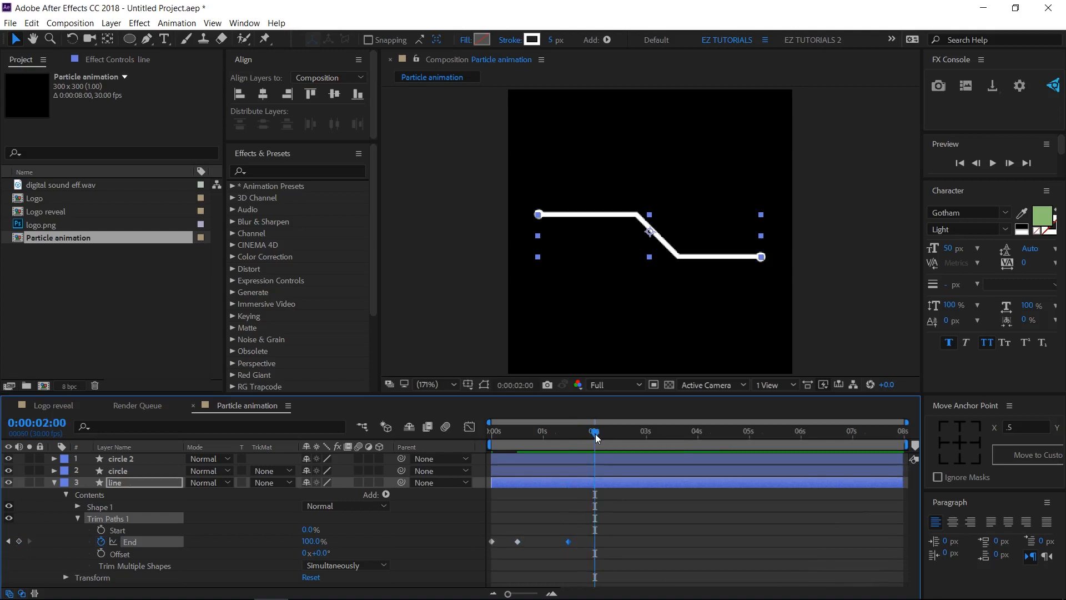
click(300, 541)
text(0)
key(Return)
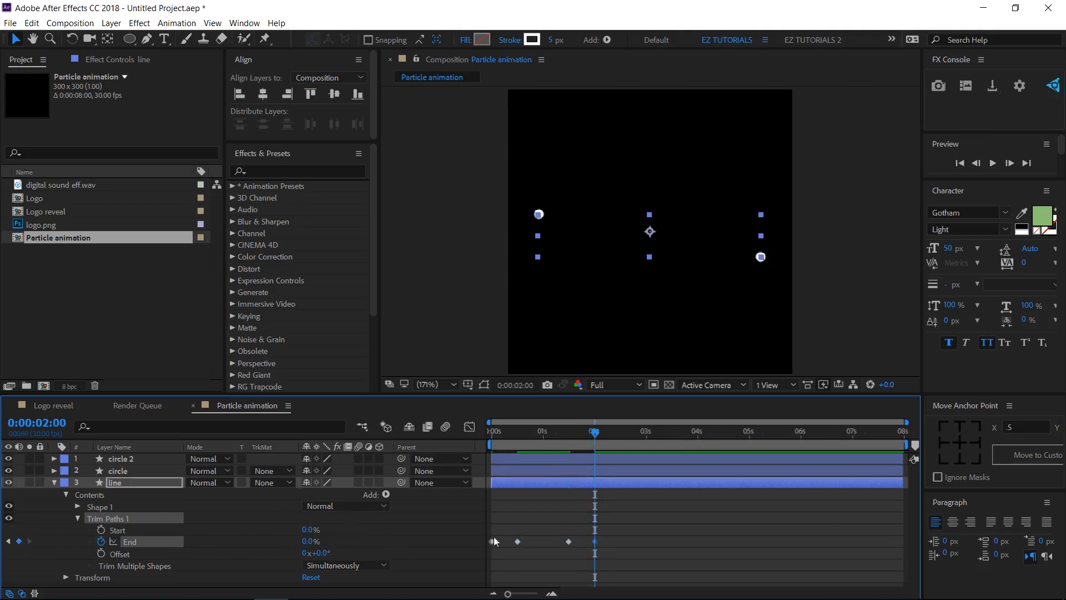
Step: Apply Easy Ease to the two middle Trim Paths End keyframes and collapse the line layer
drag(583, 526, 511, 564)
right_click(517, 542)
mouse_move(589, 535)
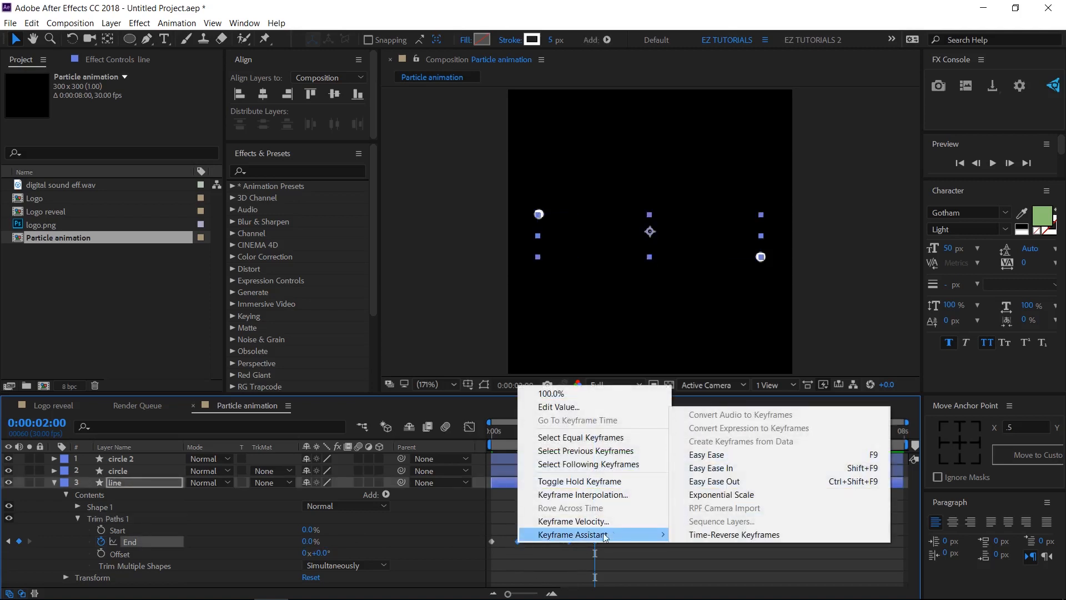
click(727, 455)
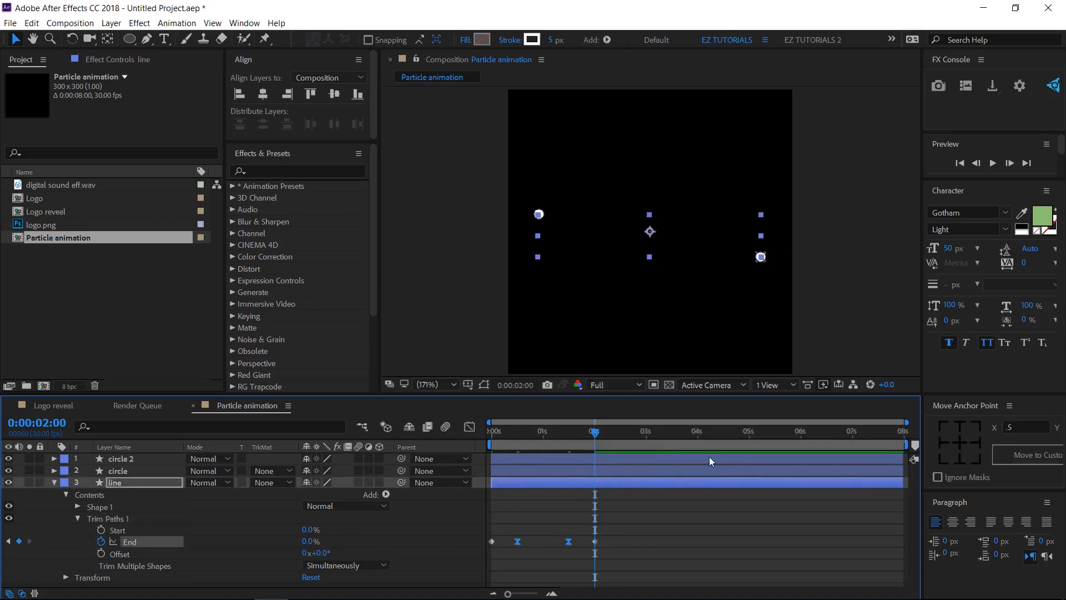
click(54, 482)
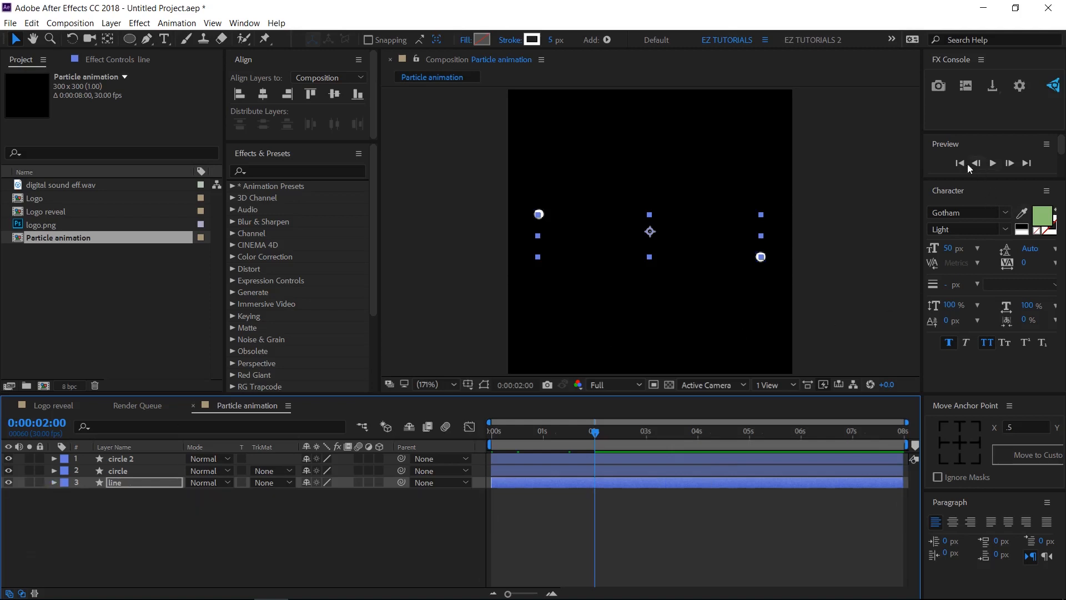
Step: Play back the Particle animation composition from the start to check the line's draw-on and retraction
click(960, 164)
click(991, 165)
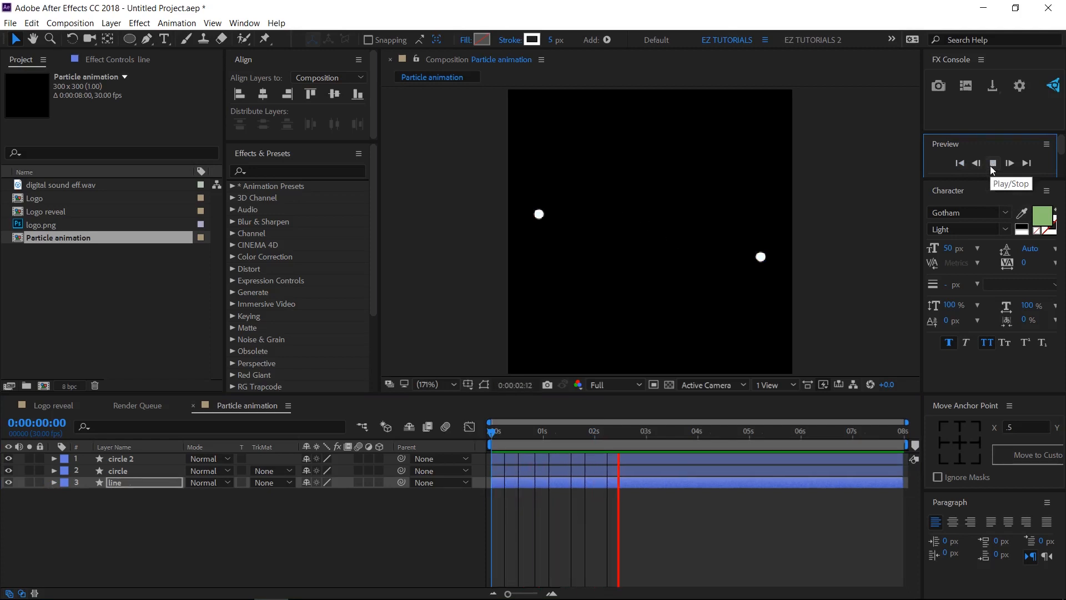
click(991, 164)
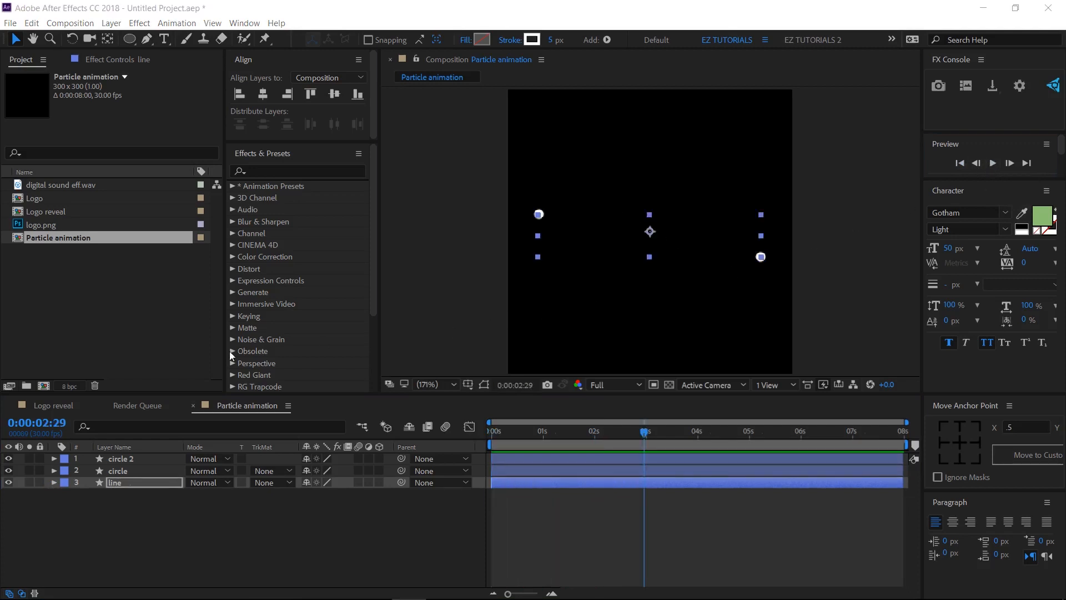
Step: Open the Logo reveal composition, close the other timelines, and add the Particle animation composition above the Logo layer
click(56, 407)
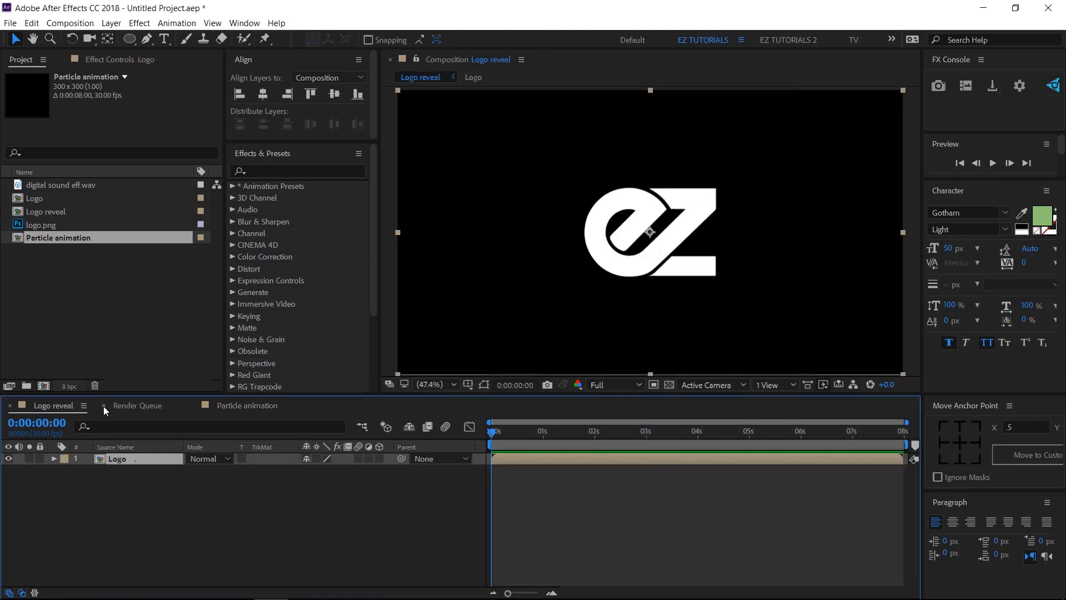
click(104, 406)
drag(46, 238, 55, 454)
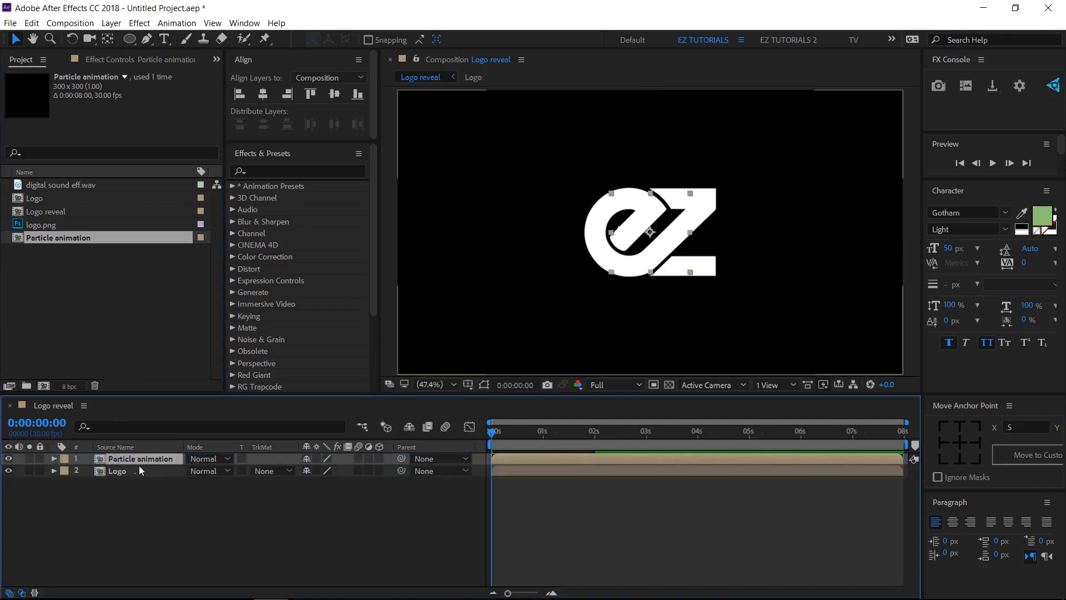
Step: Make the Particle animation layer 3D and hide both it and the Logo layer
click(379, 458)
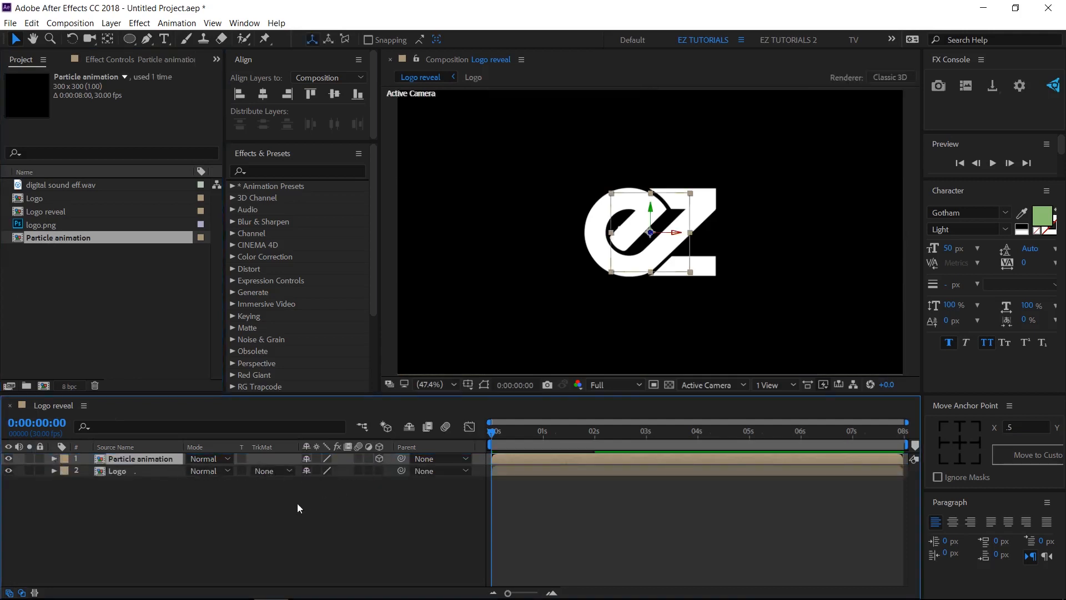
click(8, 471)
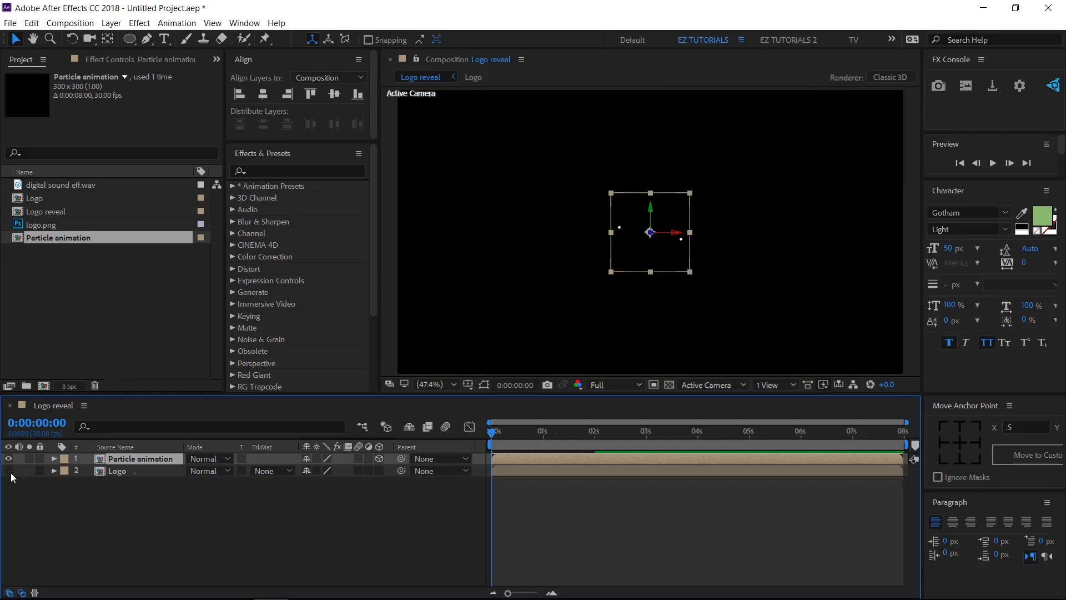
click(7, 459)
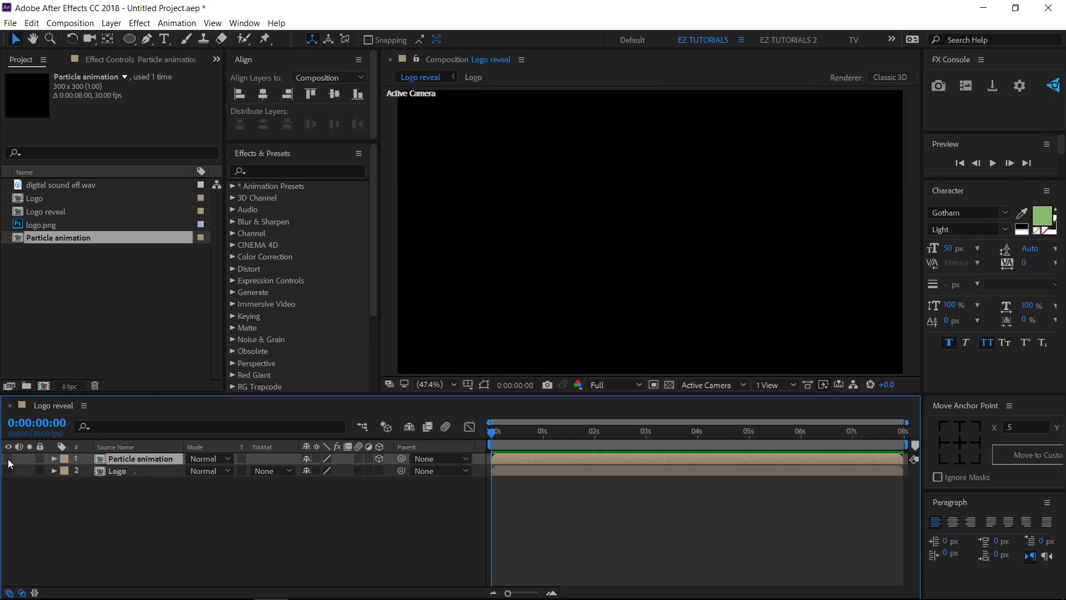
Step: Create a black 1920 × 1080 px solid named Particle above the Particle animation layer
right_click(117, 504)
mouse_move(199, 376)
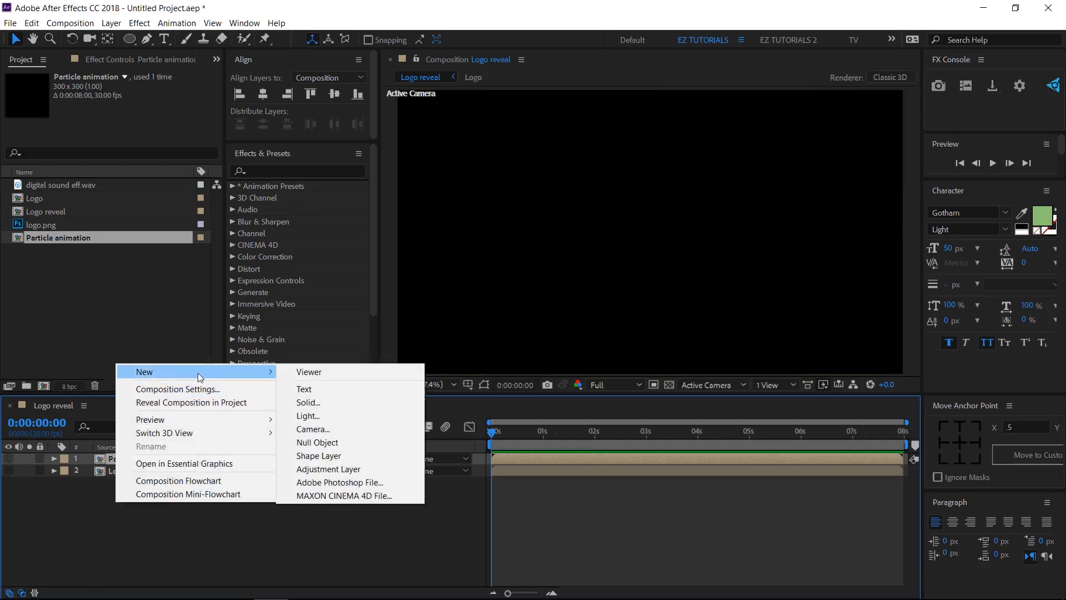
click(312, 404)
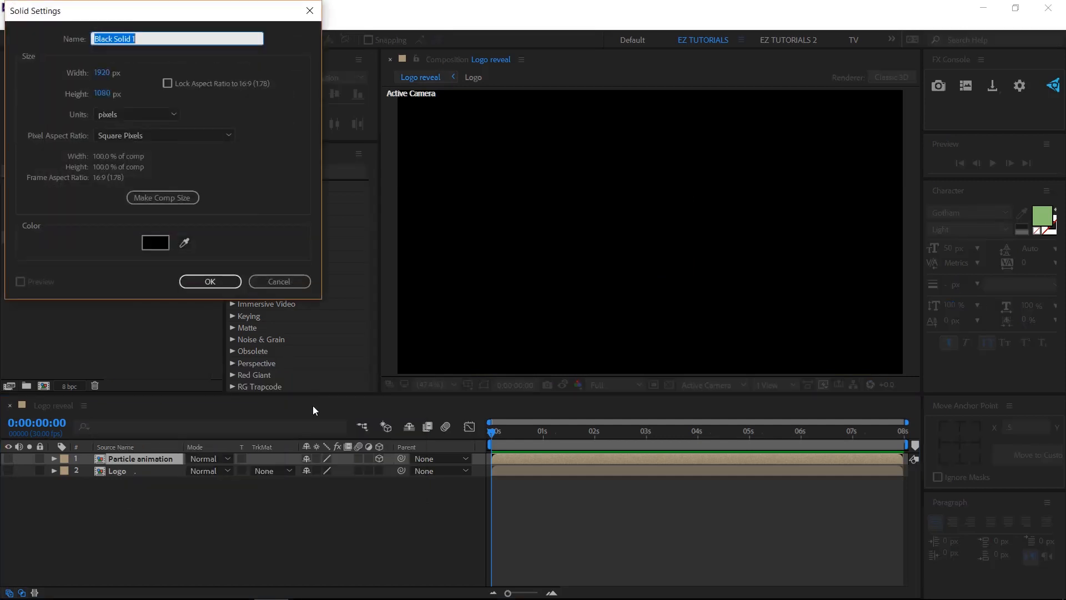
text(Particle)
click(214, 281)
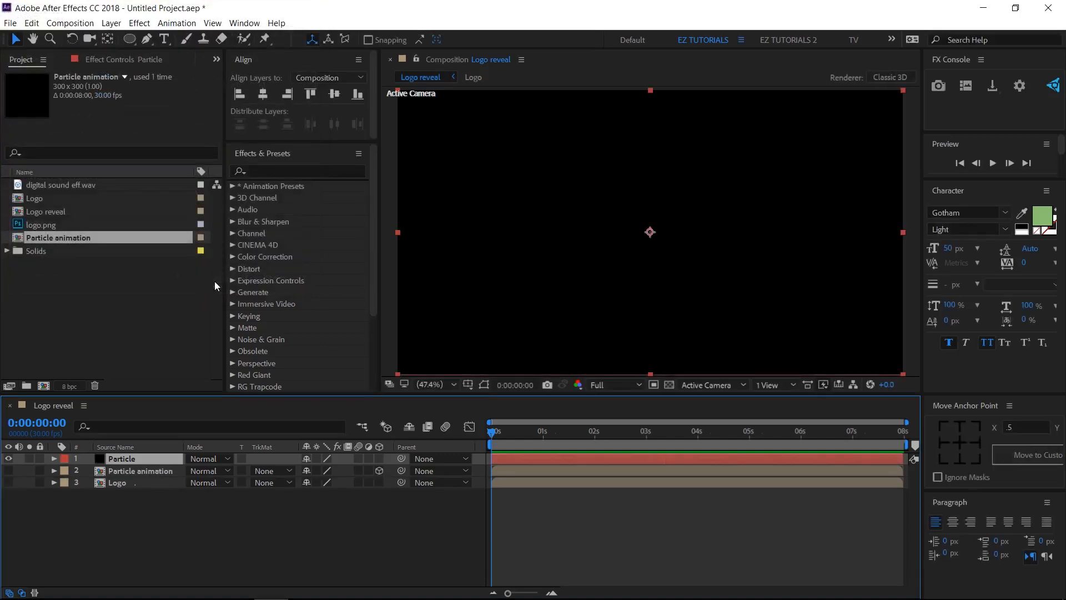
Step: Find the Particular effect and apply it to the Particle solid
click(294, 170)
text(p)
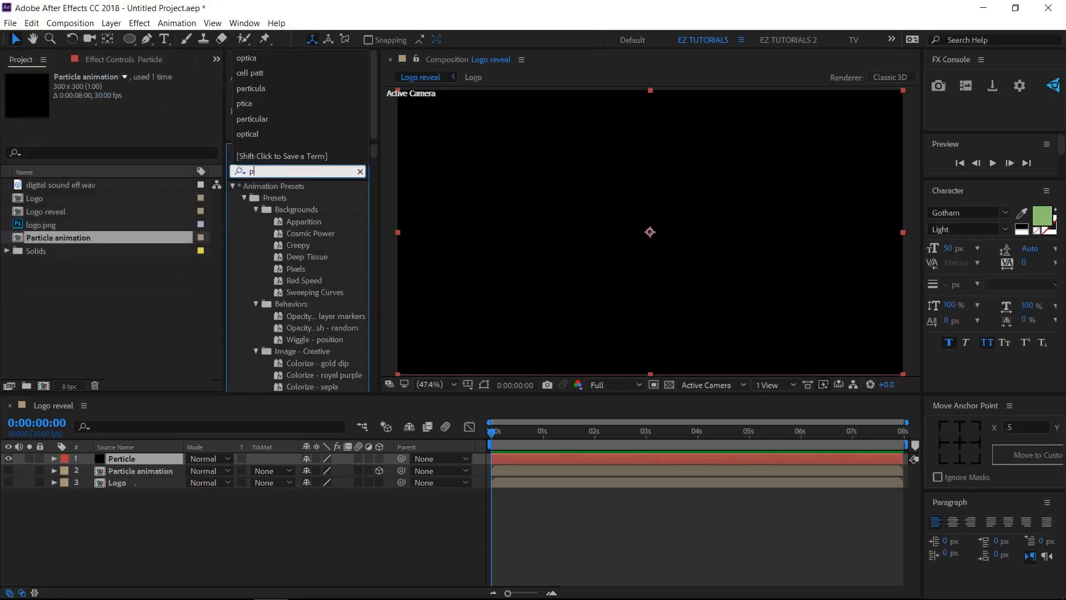
text(articular)
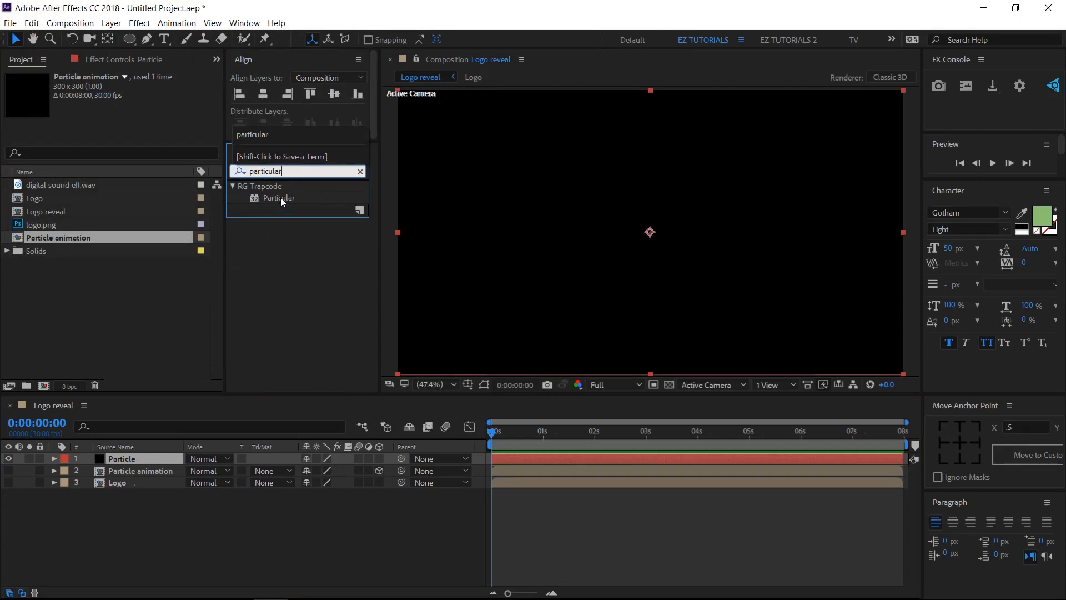
drag(282, 201, 130, 459)
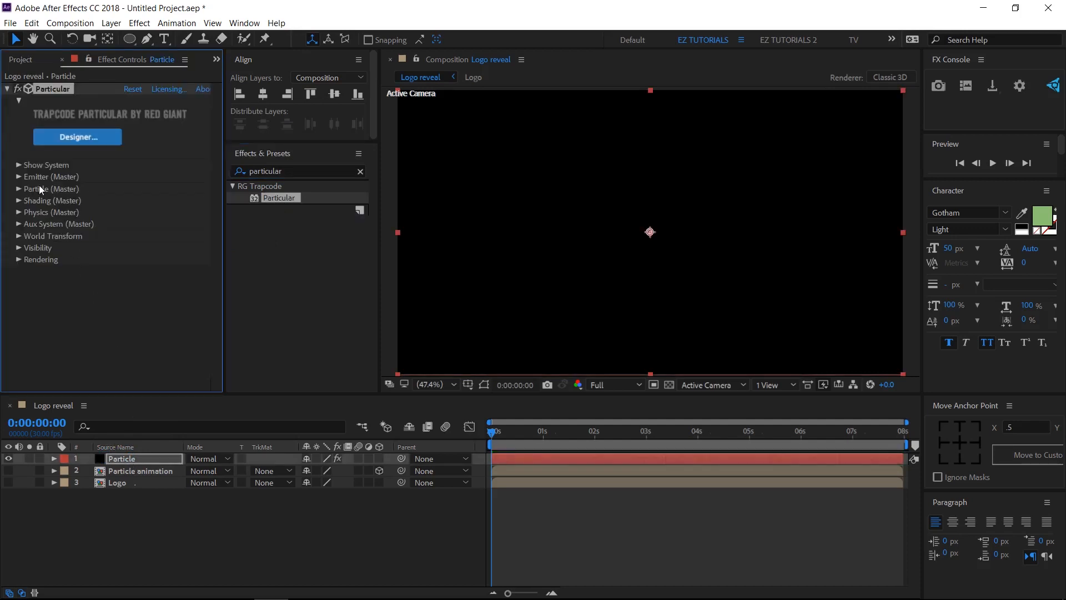
Step: Set Particular's emitter to 1000 particles/sec with the Box emitter type, and view the particles at 1 second
click(18, 177)
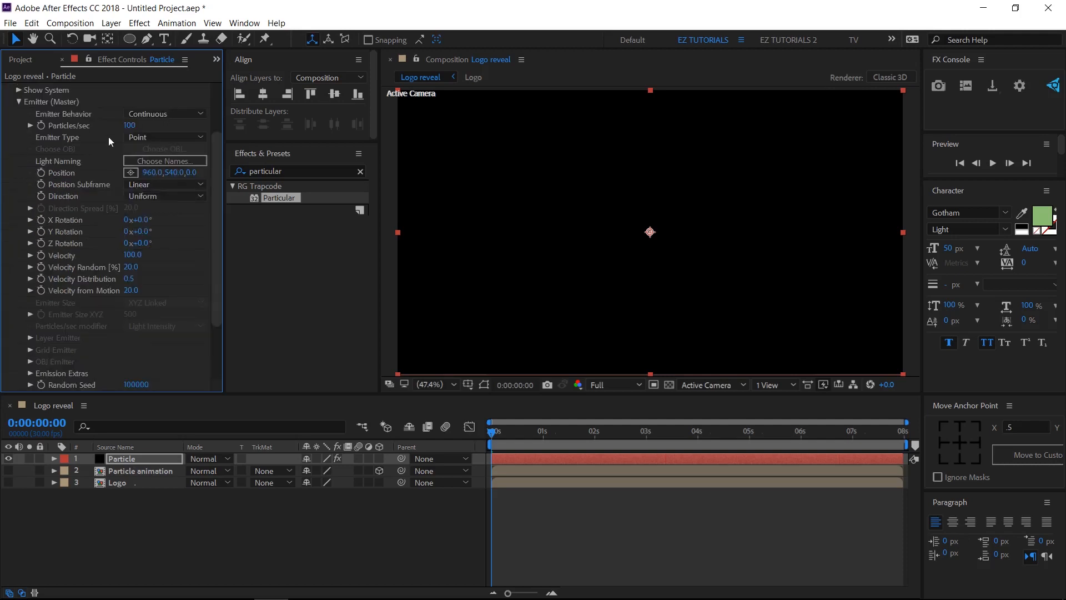
click(136, 126)
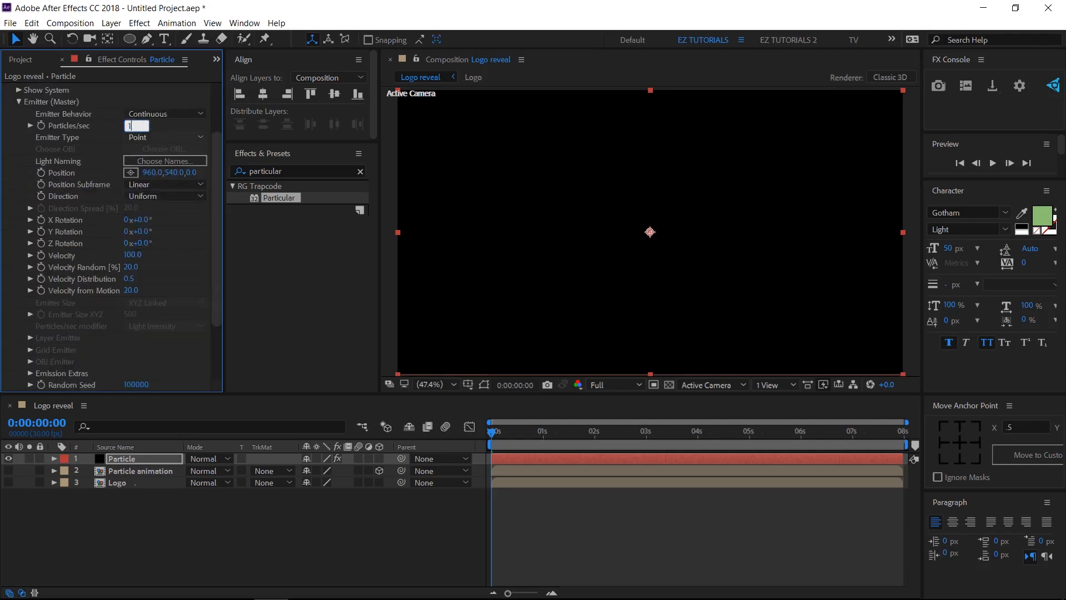
text(000)
key(Return)
click(160, 135)
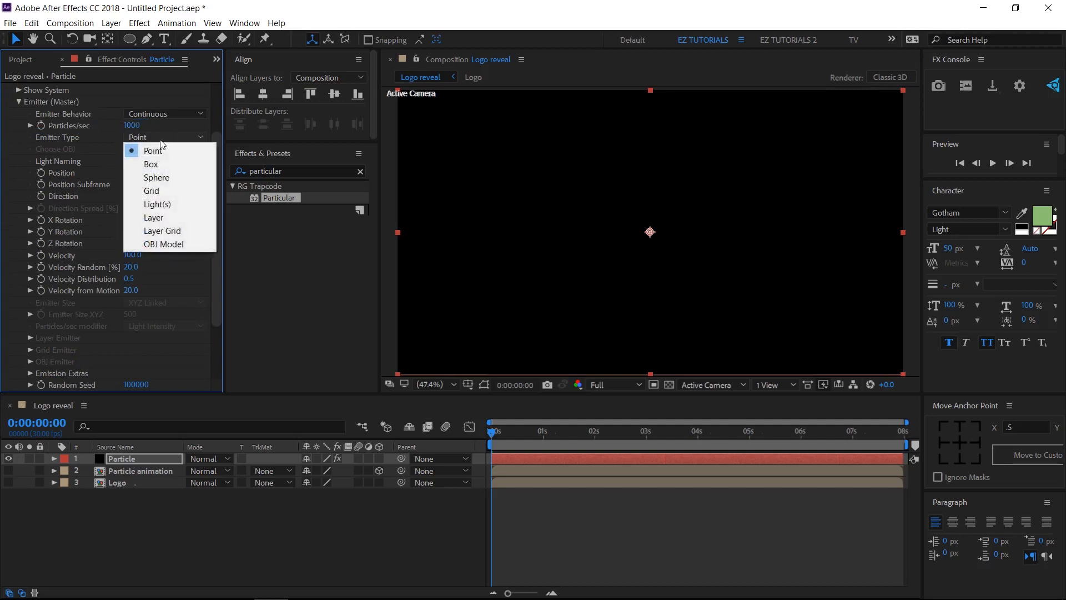
click(162, 163)
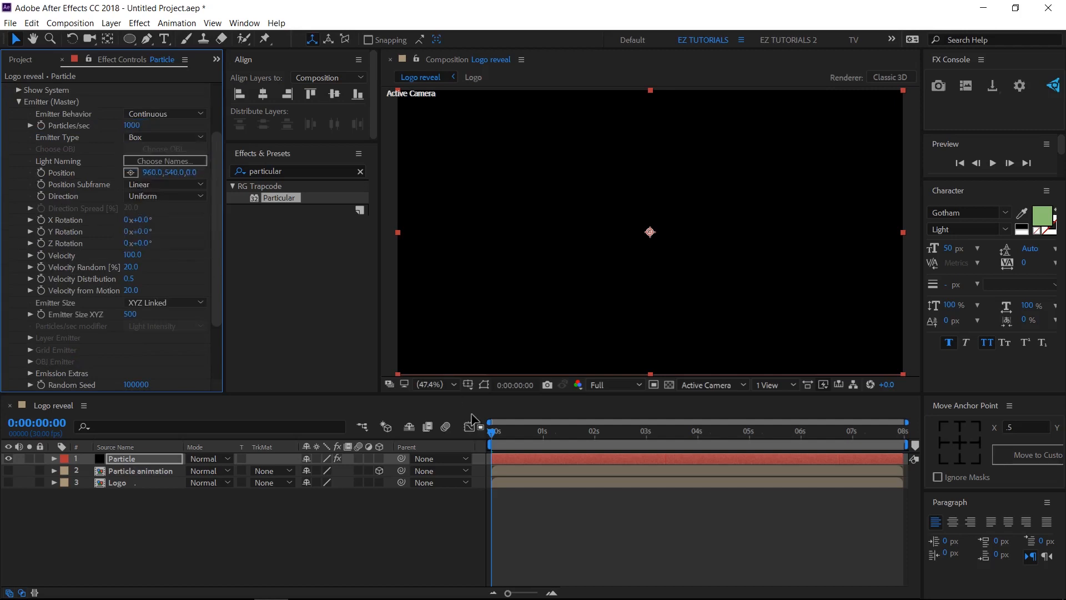
click(542, 432)
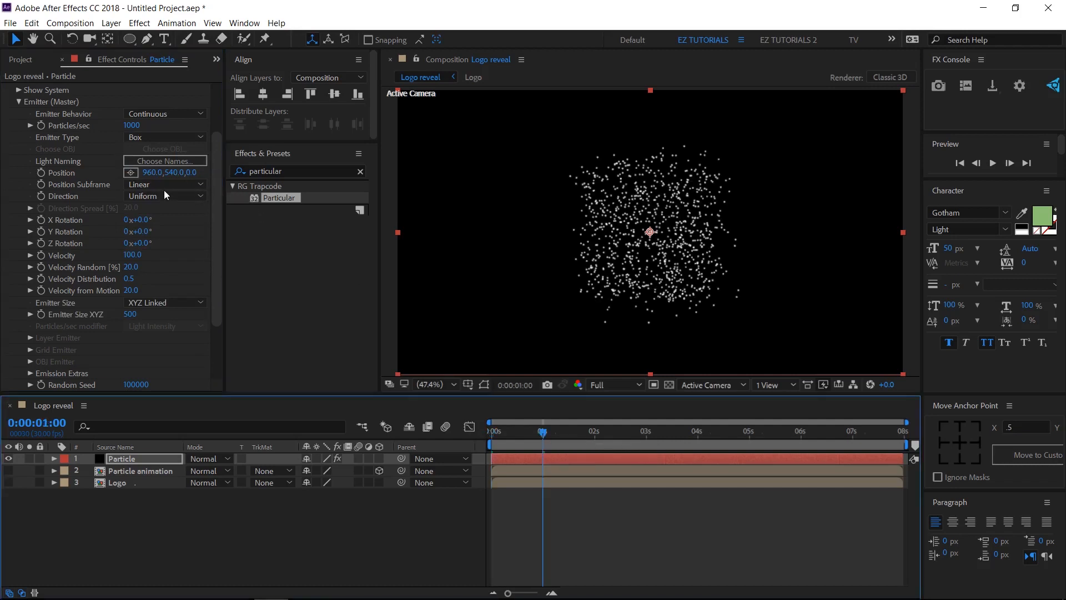
Step: Set the emitter's Velocity, Velocity Random, Velocity Distribution and Velocity from Motion all to 0
click(133, 255)
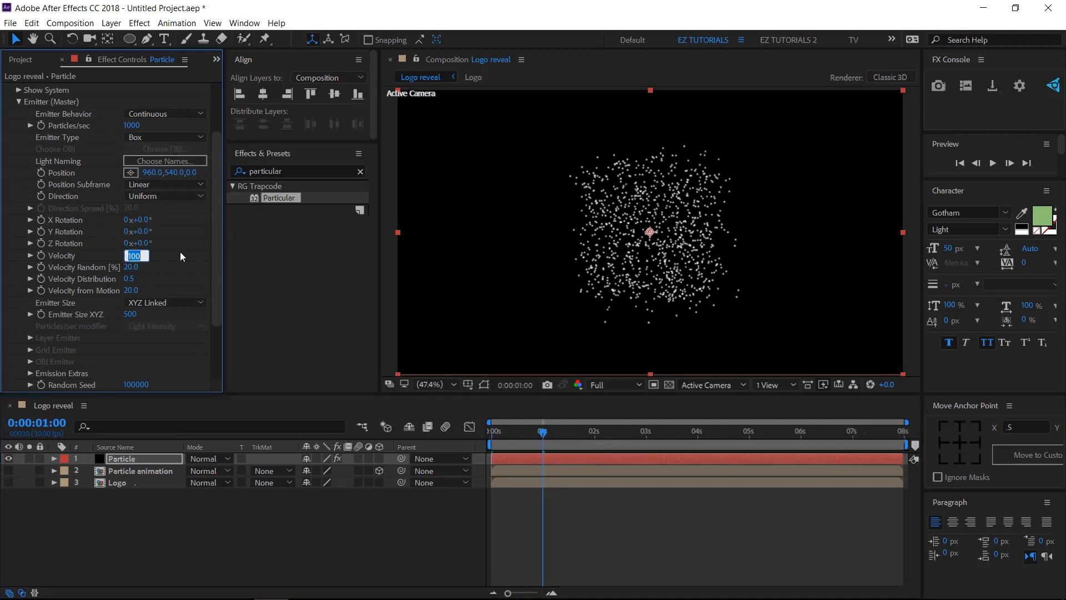
text(0)
key(Tab)
text(0)
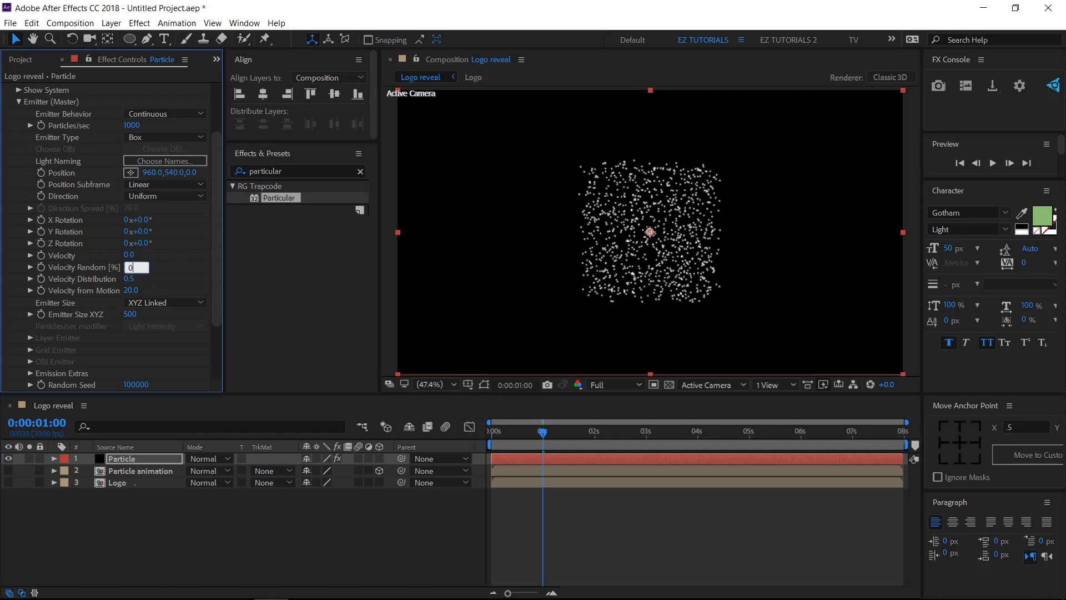
key(Tab)
text(0)
key(Tab)
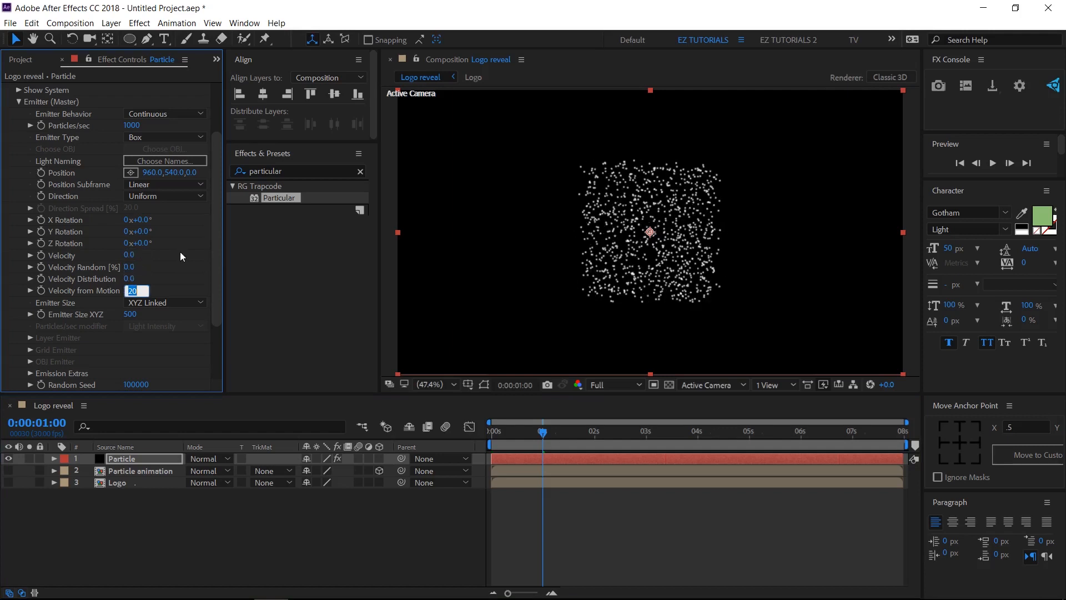
text(0)
click(180, 252)
Step: Switch Emitter Size to XYZ Individual with X 800, Y 350 and Z 1000, and collapse the Emitter settings
click(157, 302)
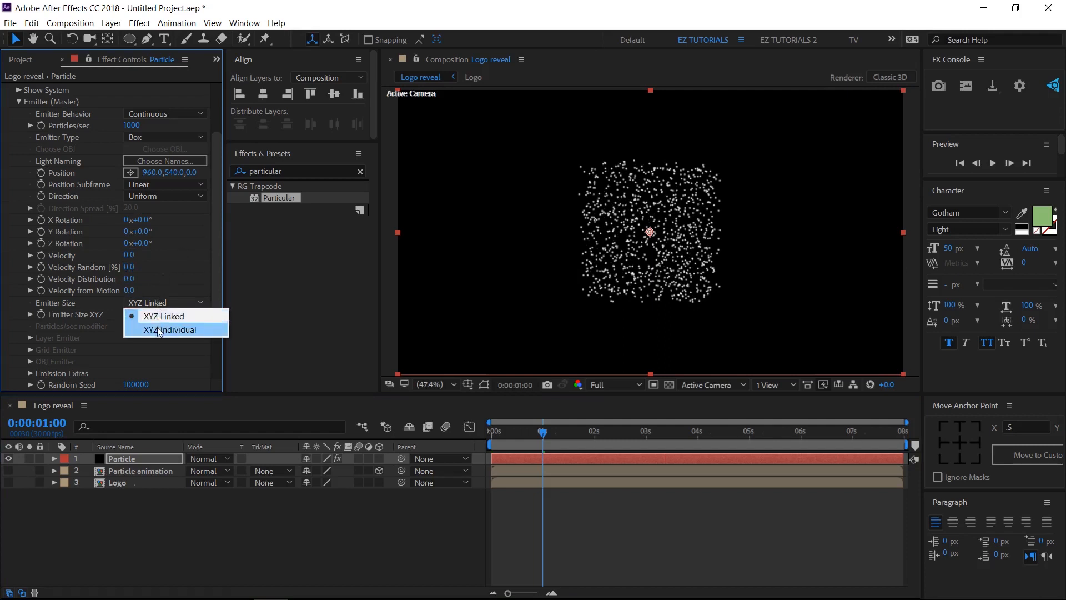
click(159, 330)
click(131, 315)
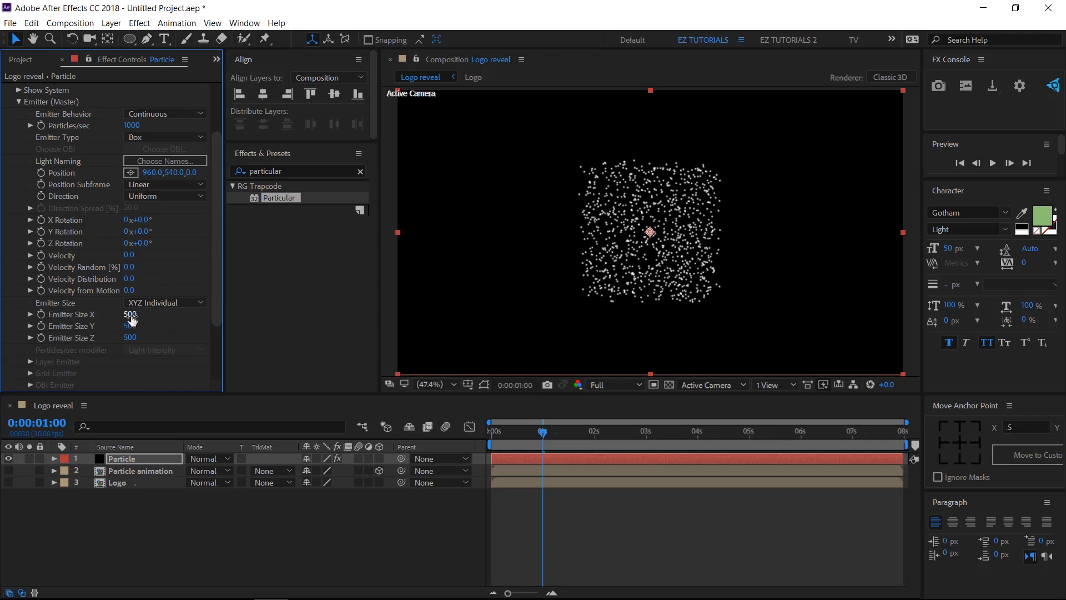
text(800)
key(Tab)
text(350)
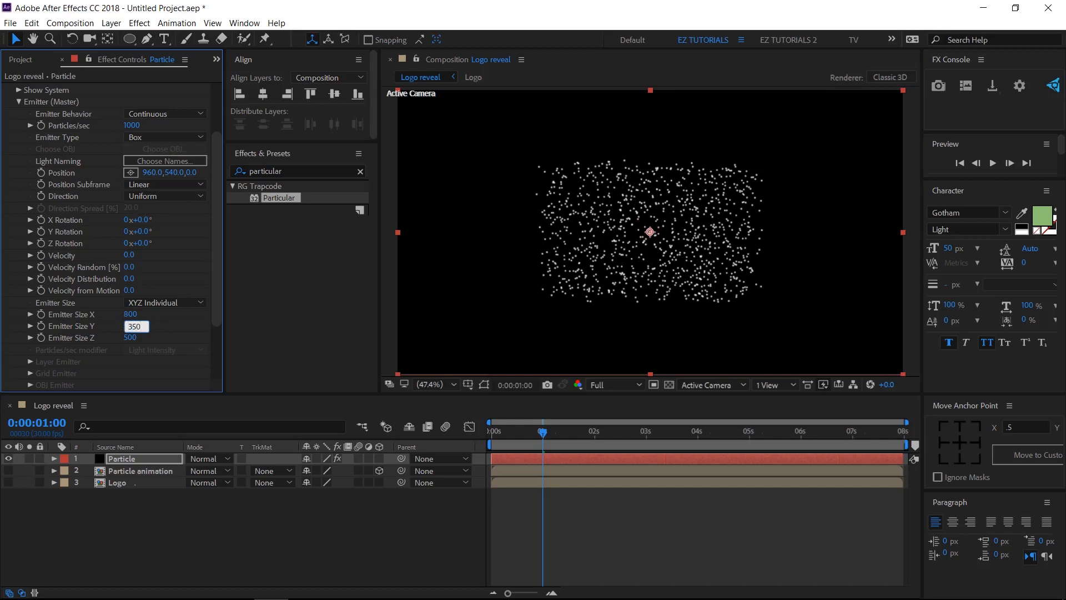
key(Tab)
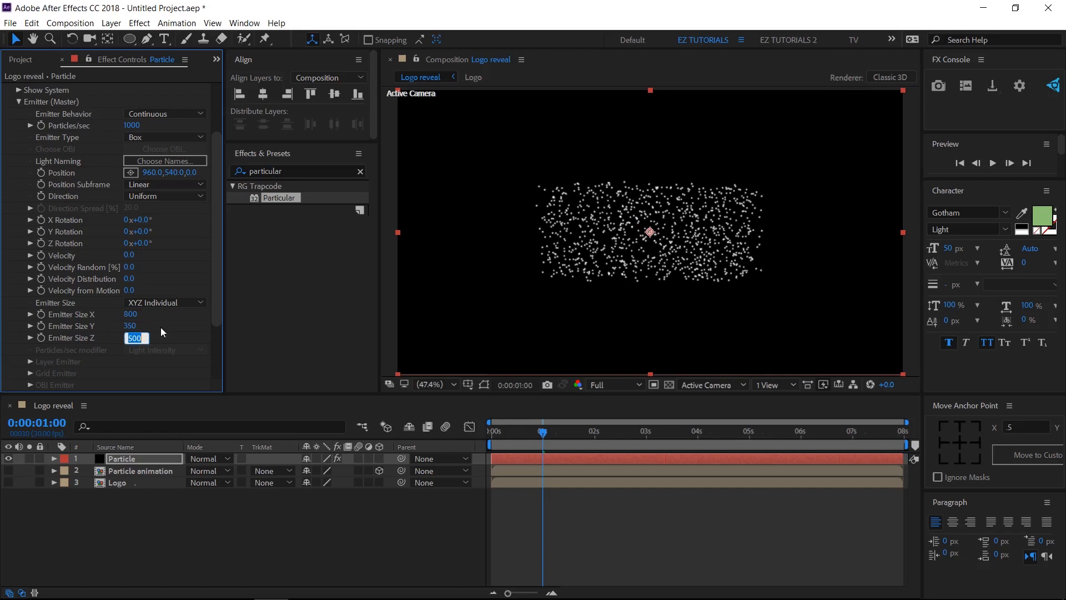
text(1000)
key(Return)
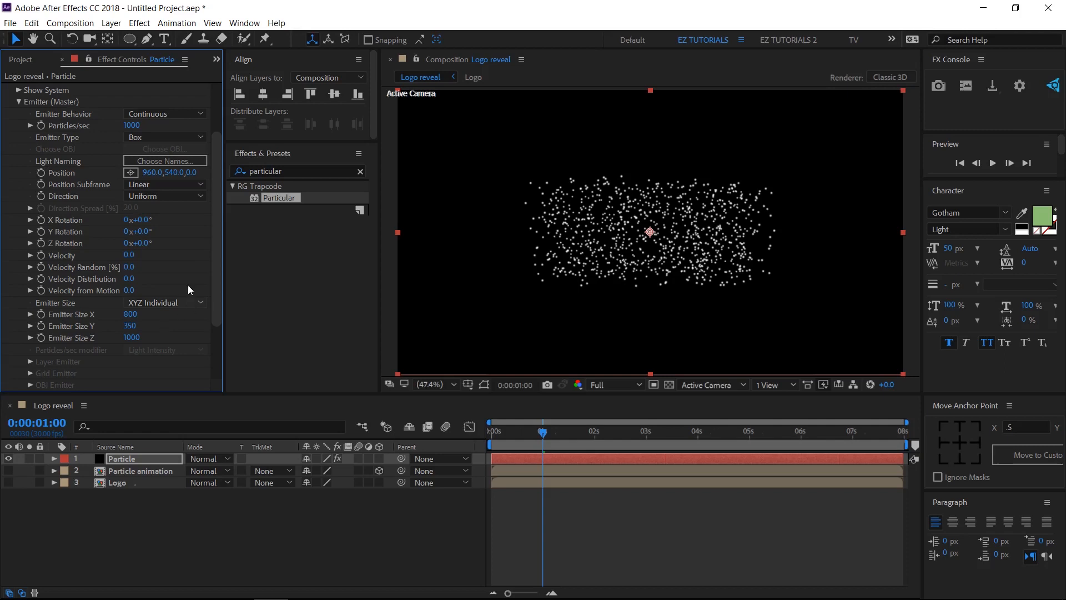
click(19, 101)
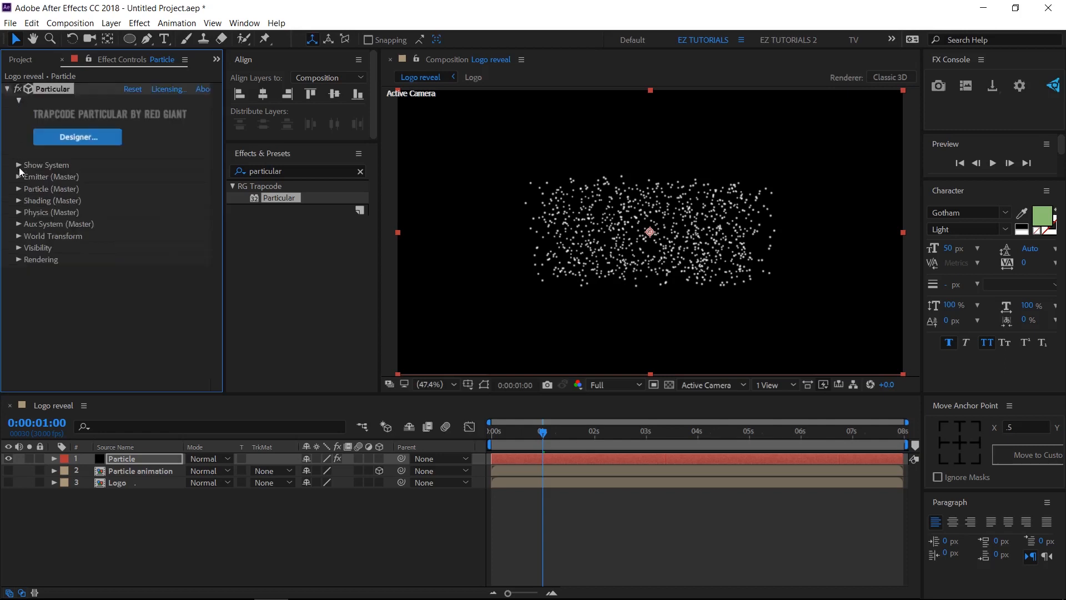
Step: Set Particle Type to Textured Polygon and use the Particle animation layer as its texture with Random - Loop time sampling
click(19, 188)
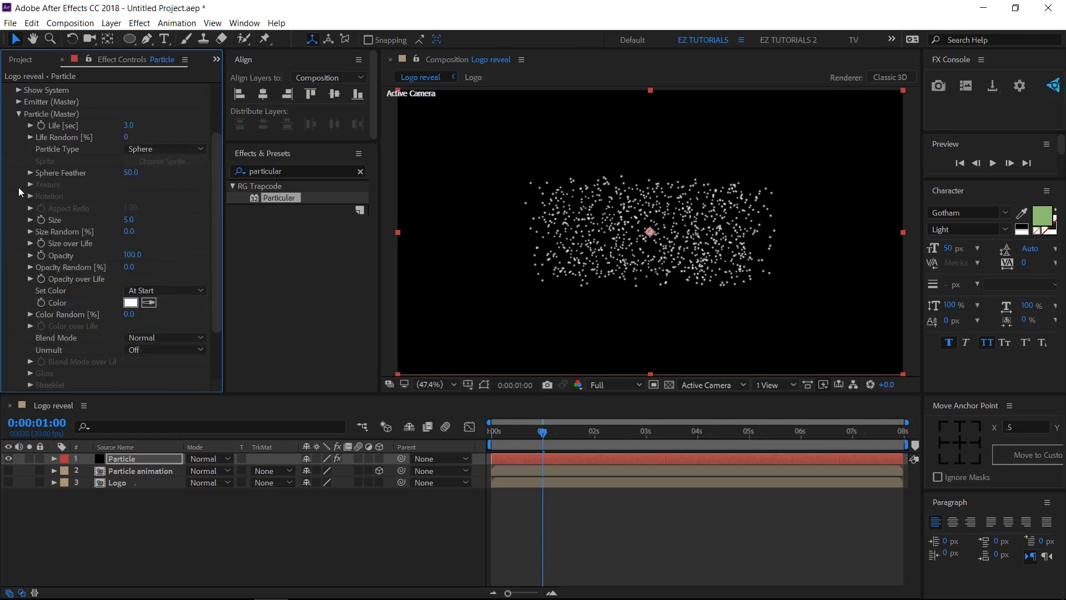
click(139, 149)
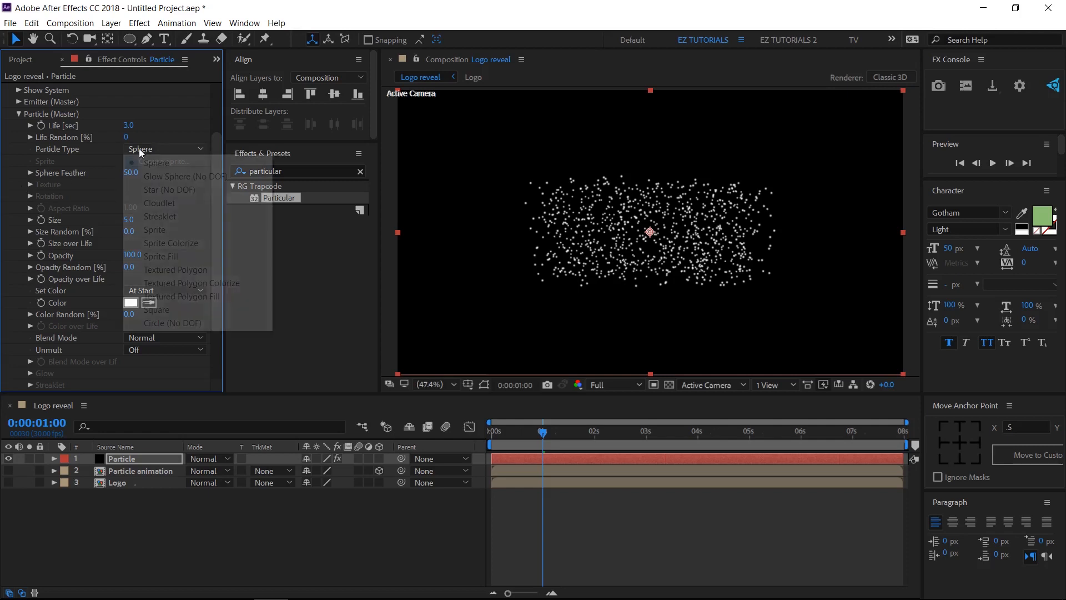
click(158, 270)
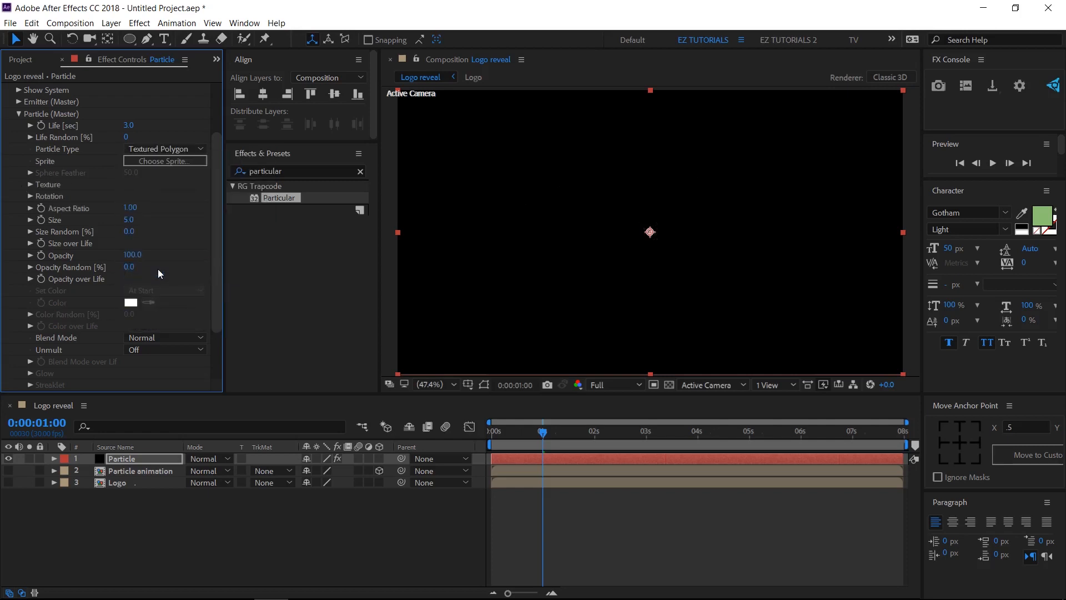
click(31, 184)
click(143, 196)
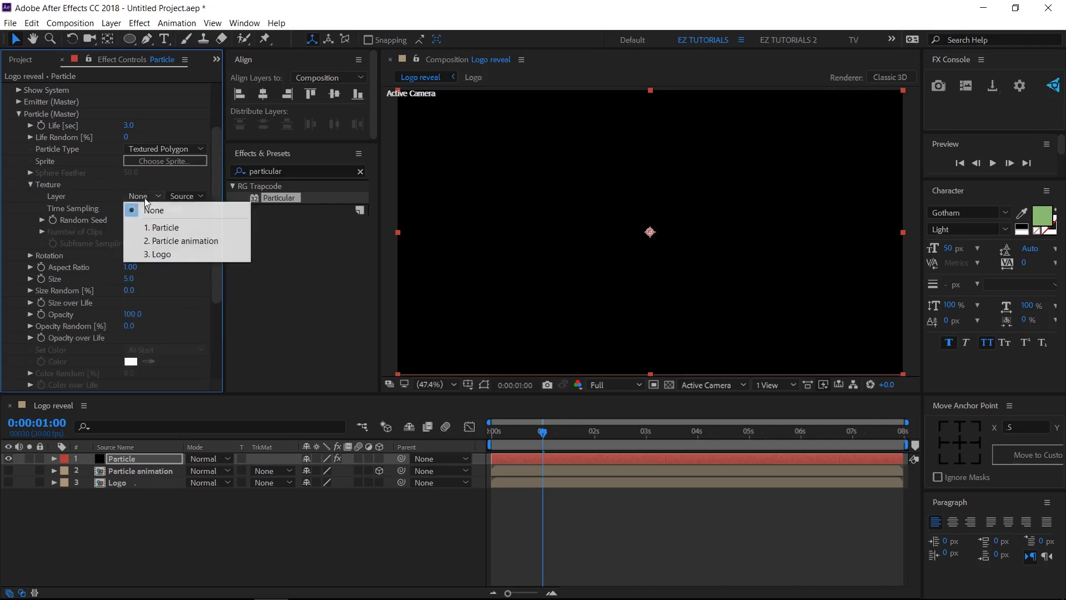
click(158, 242)
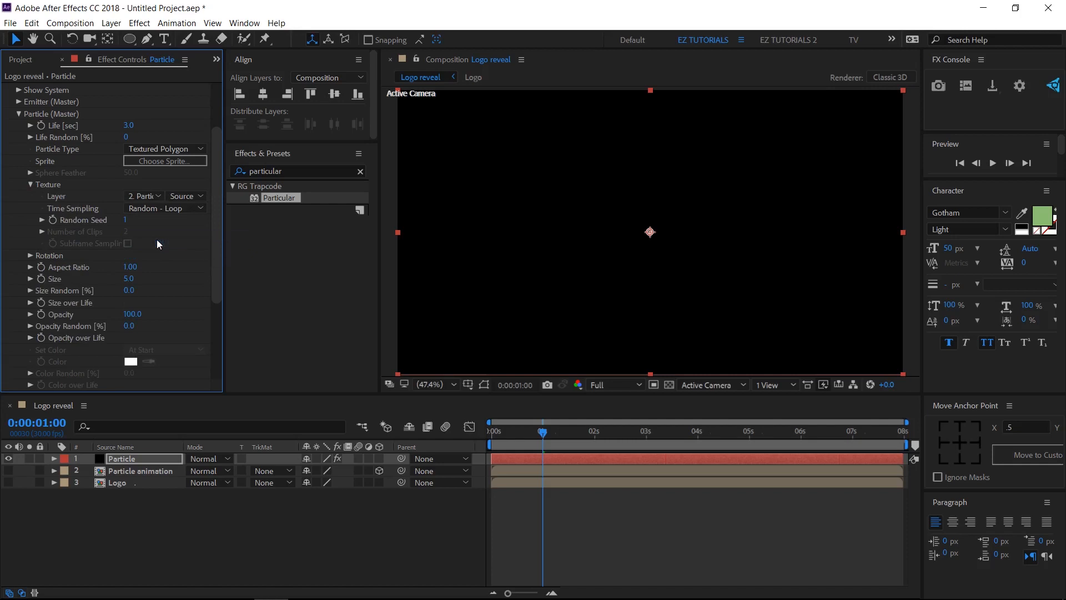
click(155, 208)
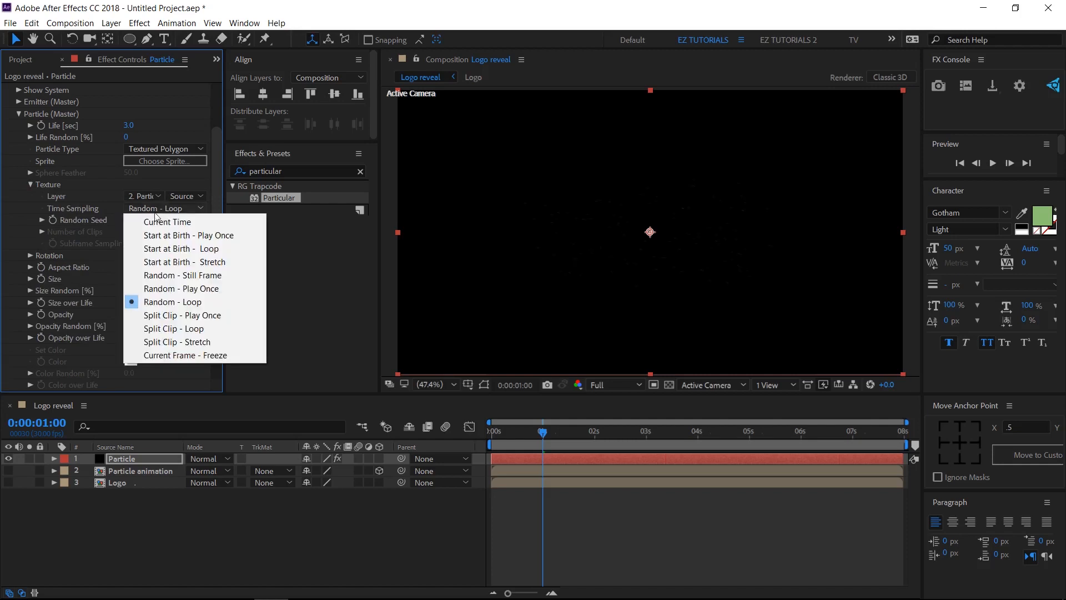
click(162, 303)
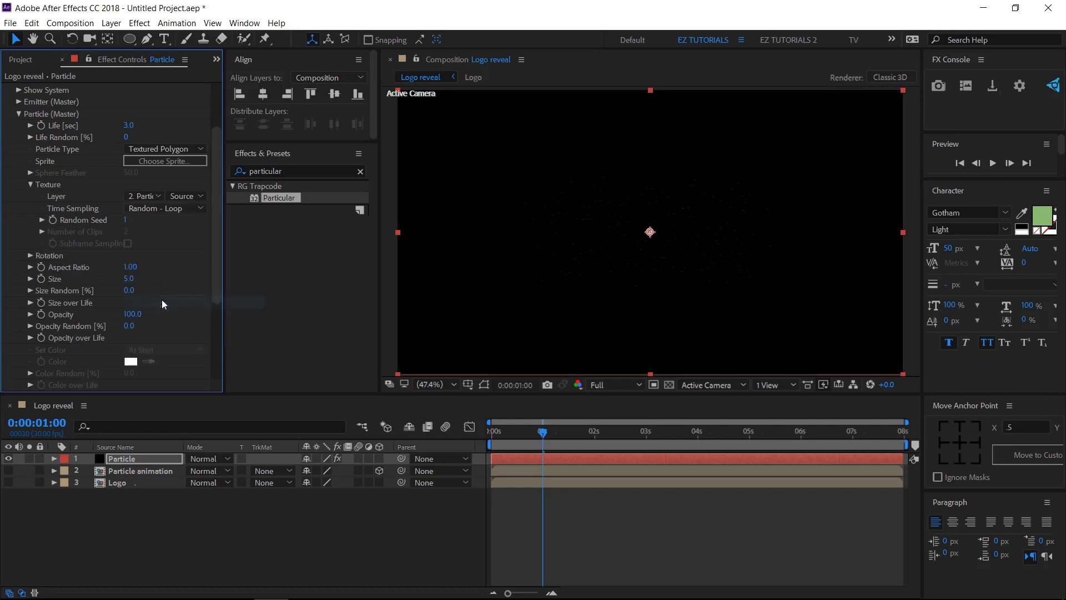
Step: Set the particle Size to 40 and Size Random to 100%
click(129, 279)
text(40)
key(Tab)
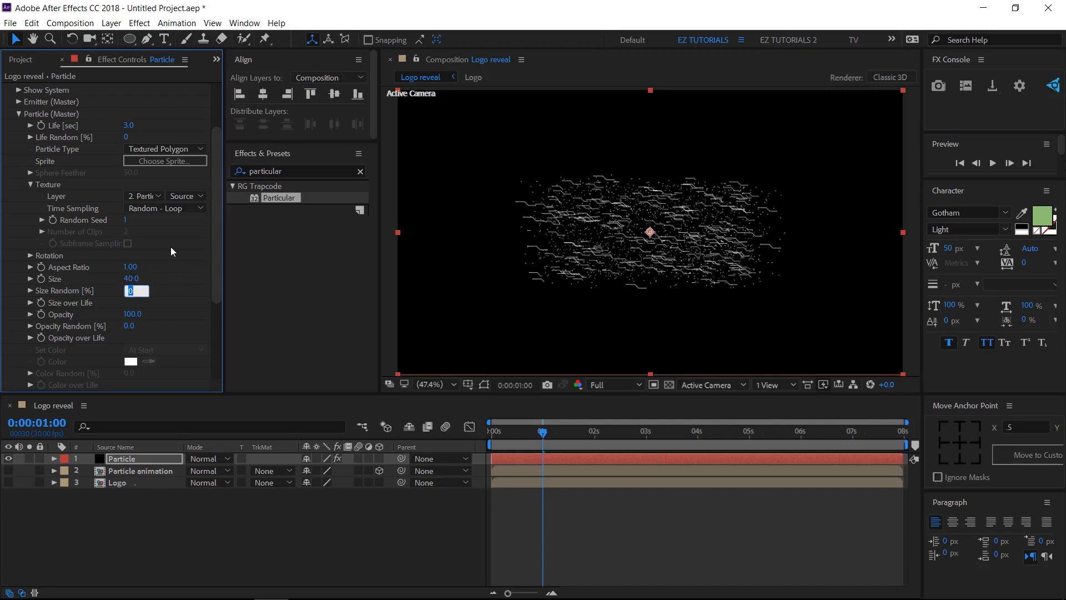
text(100)
key(Return)
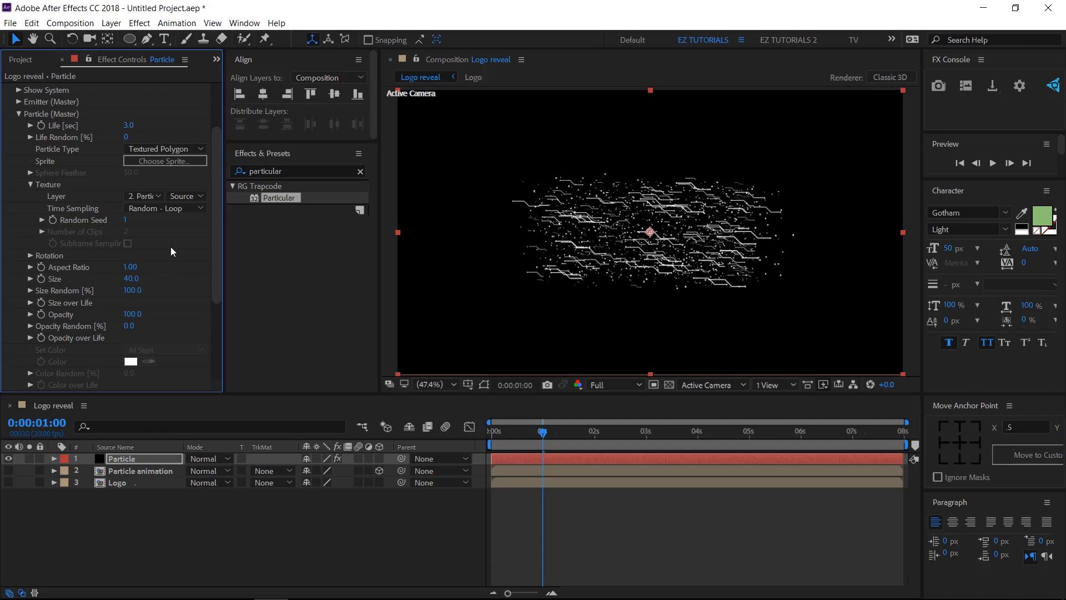
Step: Set the particles' Rotation Speed Y to 0.1
click(31, 256)
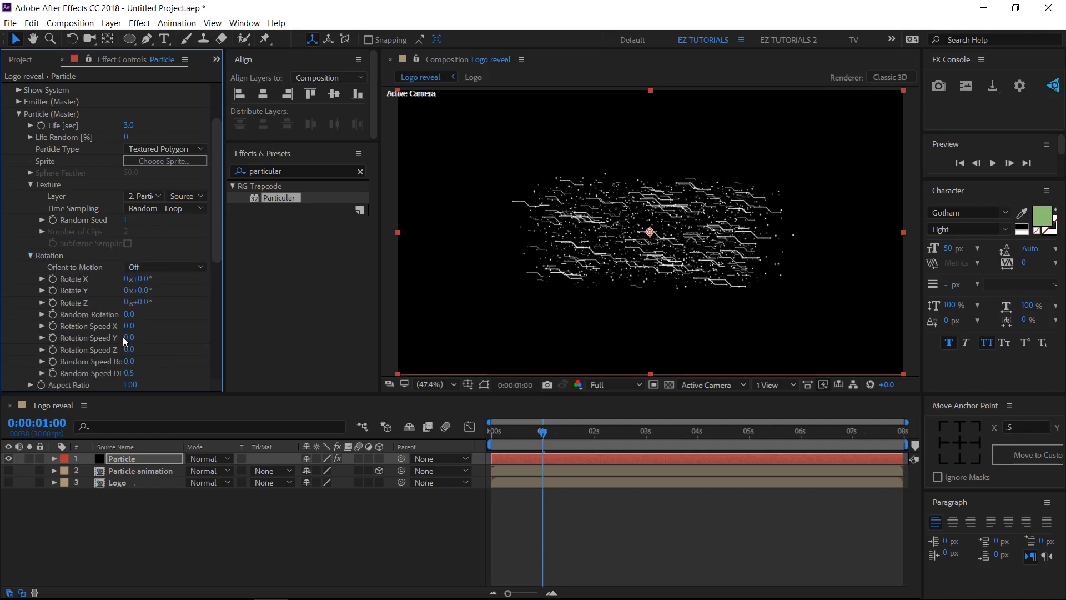
text(.1)
key(Return)
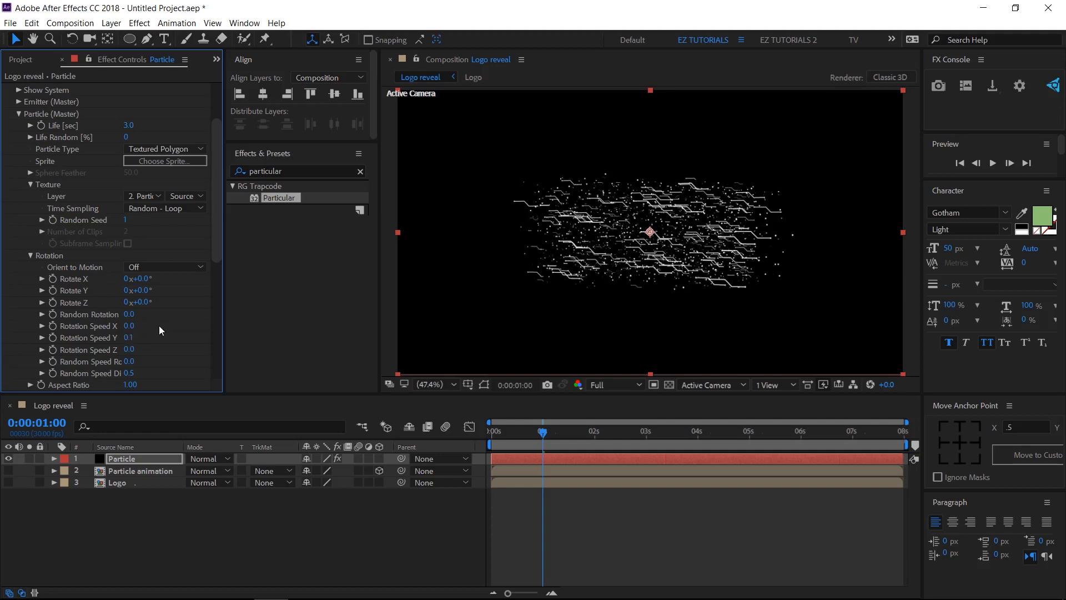
Step: Widen the effect settings and apply the Opacity over Life preset that fades particles in and out in a smooth bell-shaped curve
scroll(52, 250, down, 3)
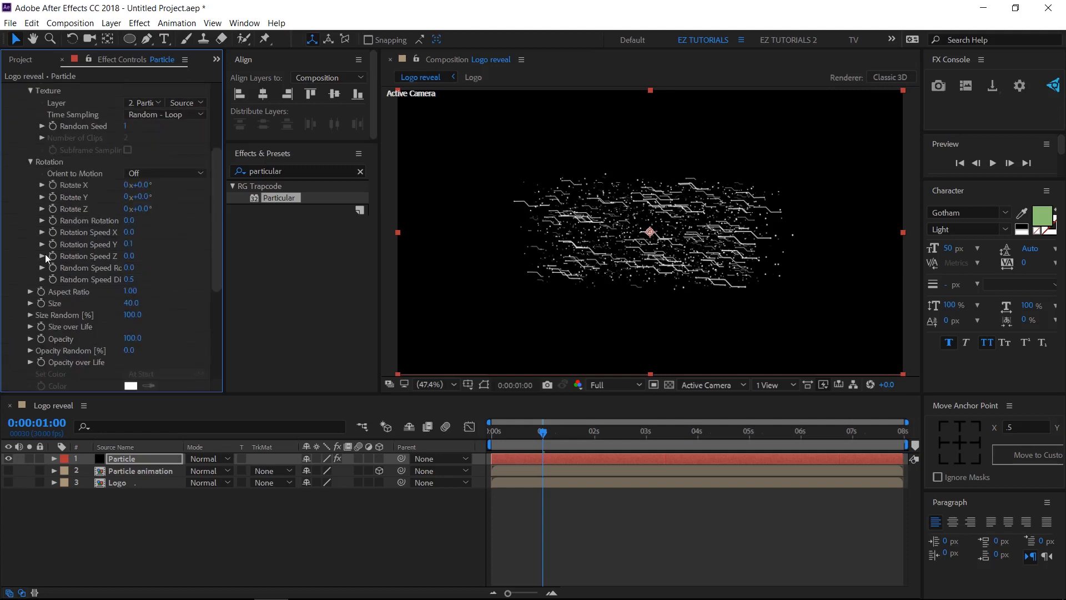
click(31, 362)
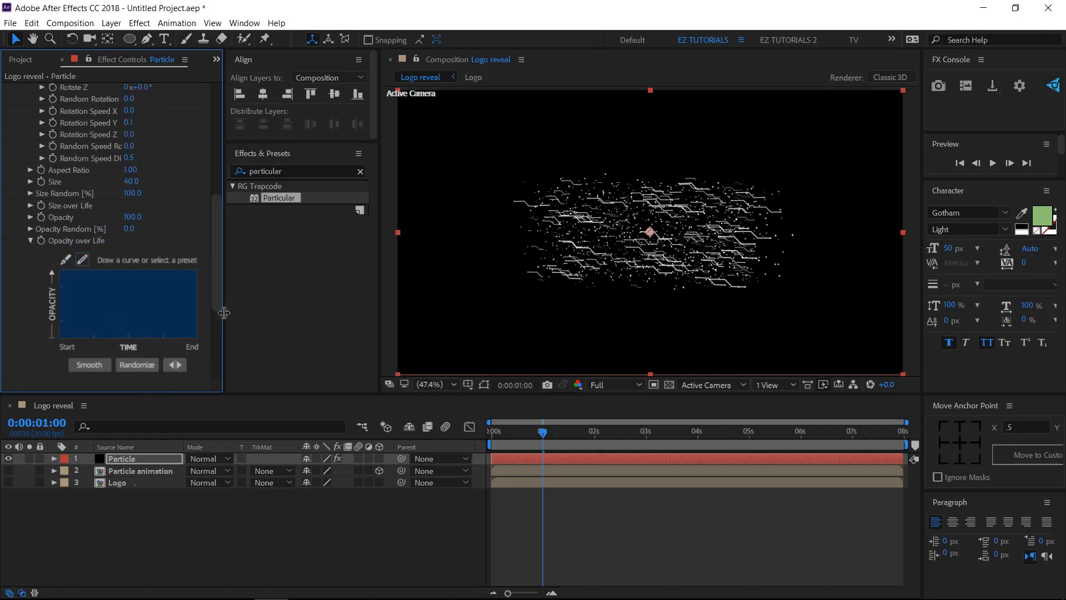
drag(224, 312, 269, 311)
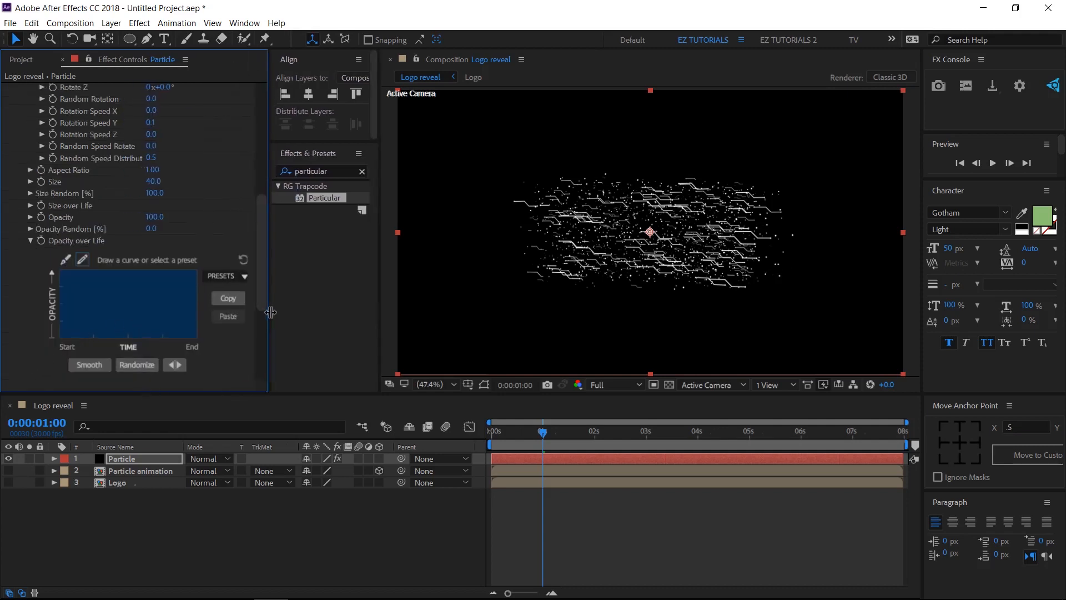
click(222, 275)
click(222, 334)
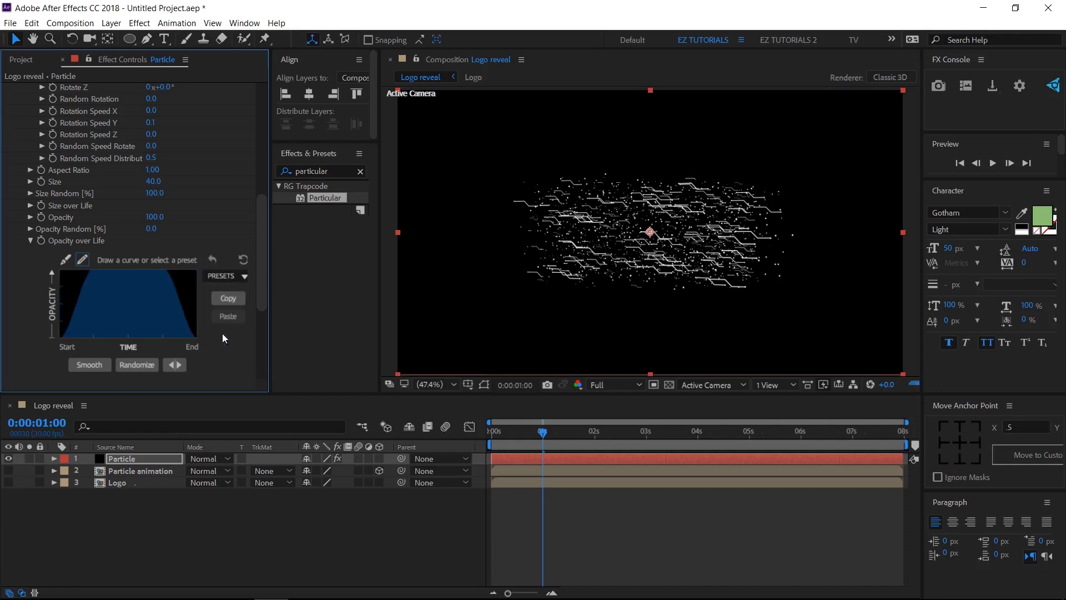
Step: Place the Logo layer directly above the Particle layer and set the Particle layer's track matte to Alpha Matte "Logo"
drag(269, 262, 218, 263)
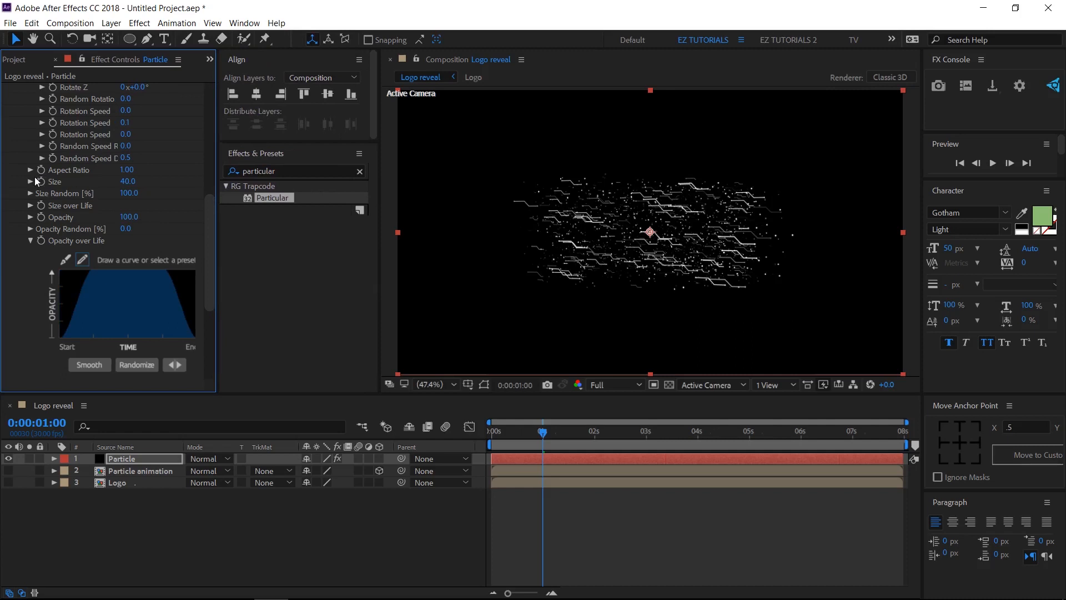
scroll(35, 177, up, 10)
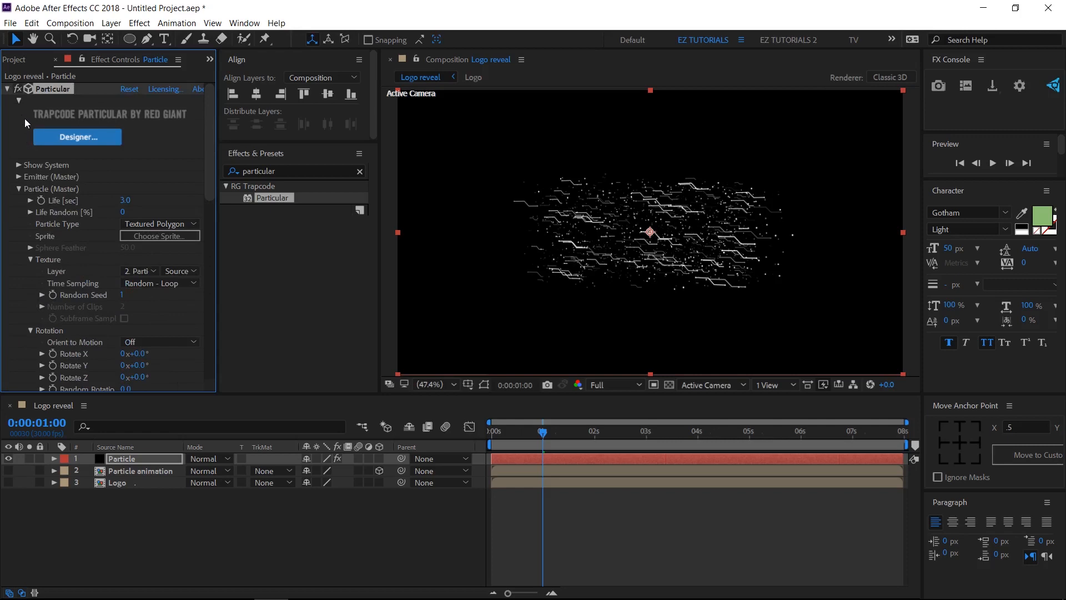
click(8, 89)
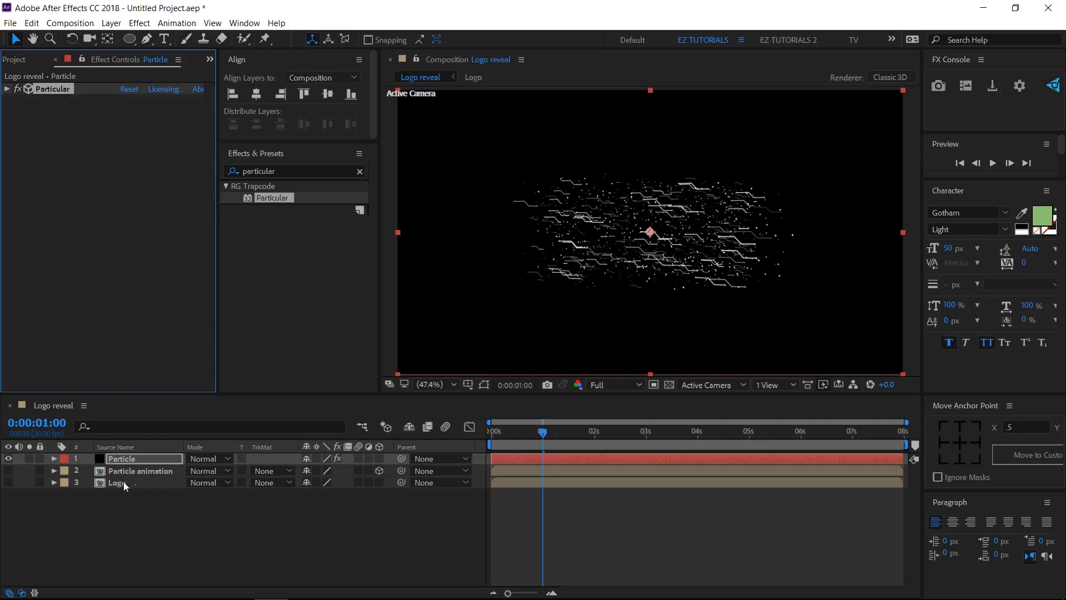
drag(125, 486, 131, 458)
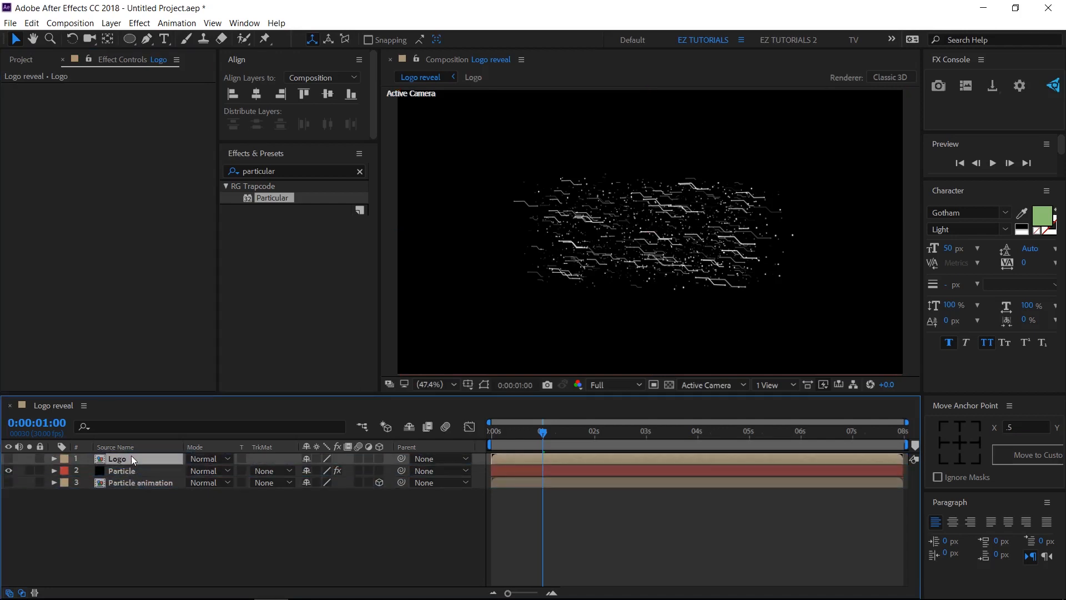
click(275, 471)
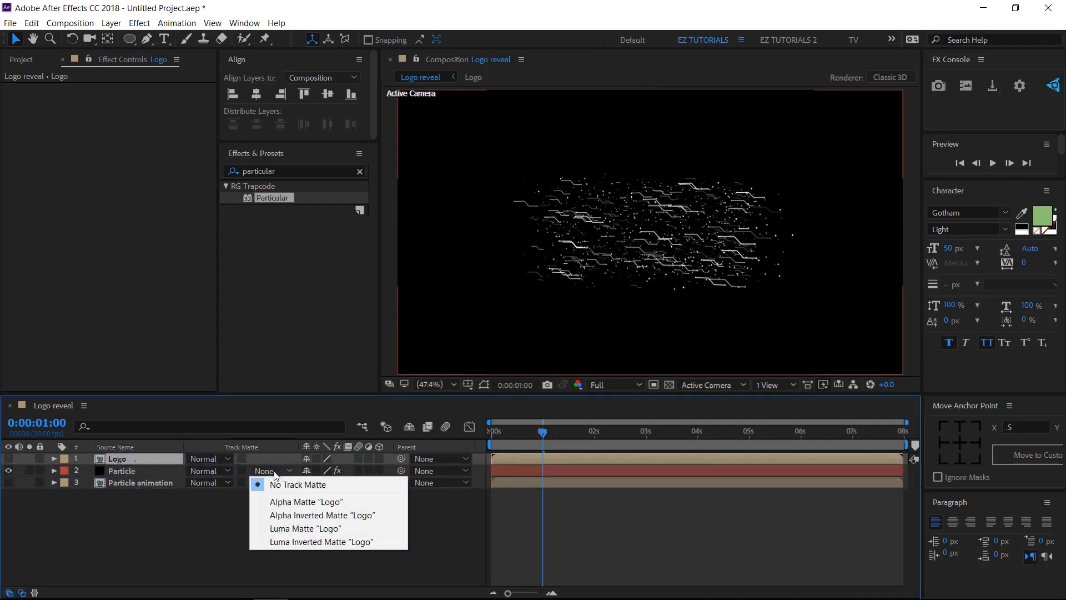
click(291, 503)
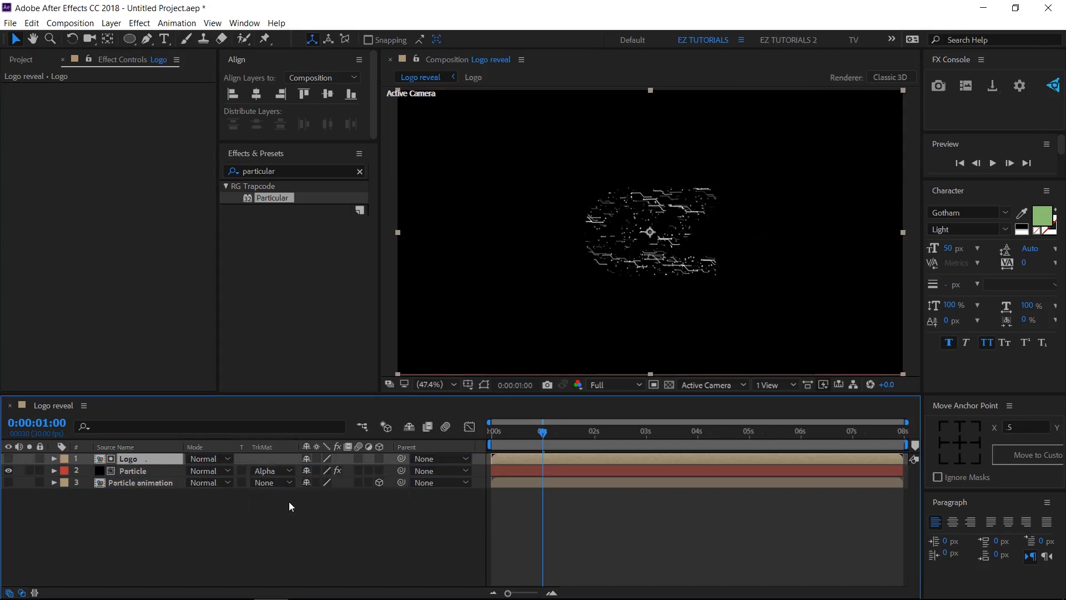
Step: Apply the Tint effect to the Particle layer and map white to the green sampled from the text fill color
drag(299, 172, 237, 172)
text(tint)
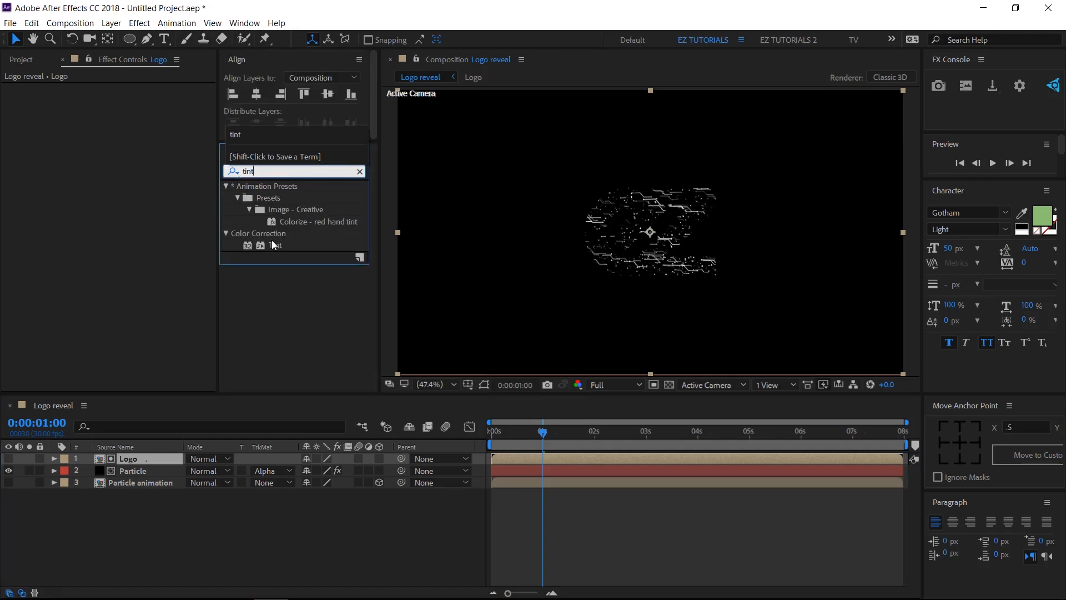
drag(272, 243, 136, 468)
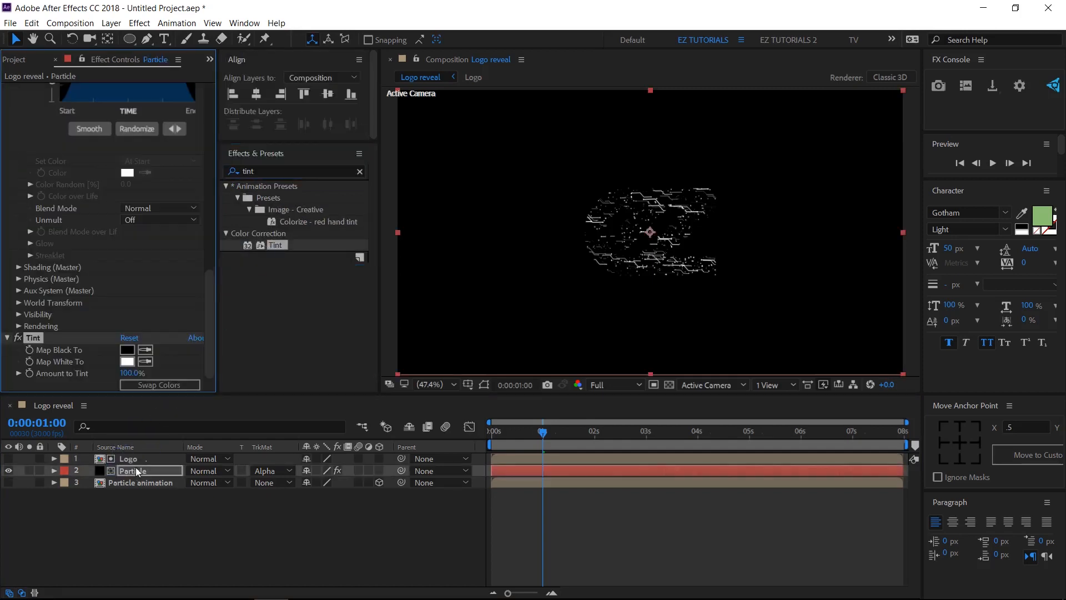
scroll(51, 222, up, 15)
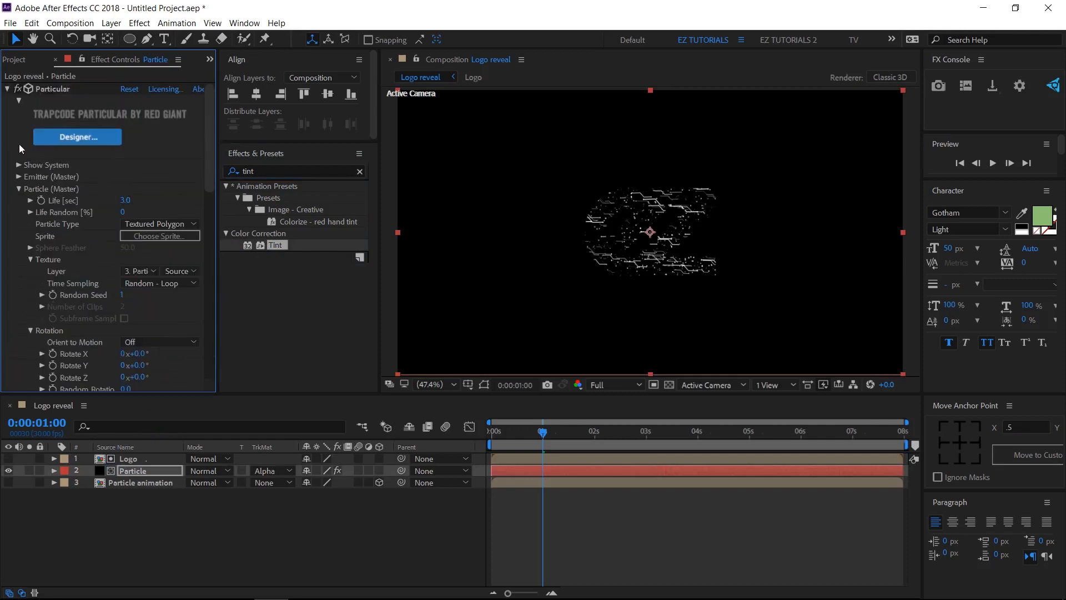
click(6, 88)
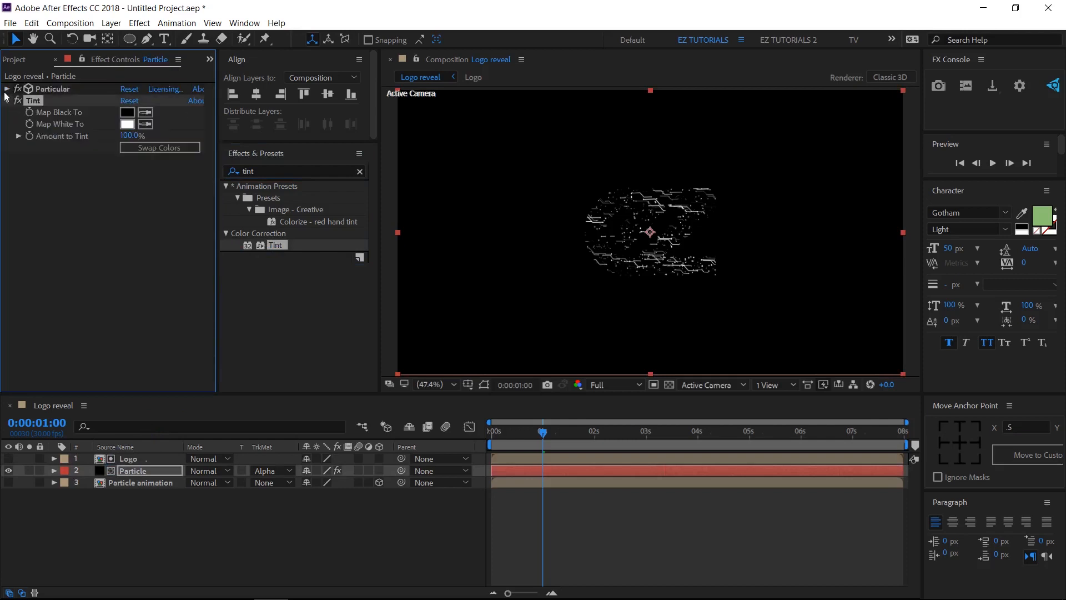
click(145, 124)
click(1042, 216)
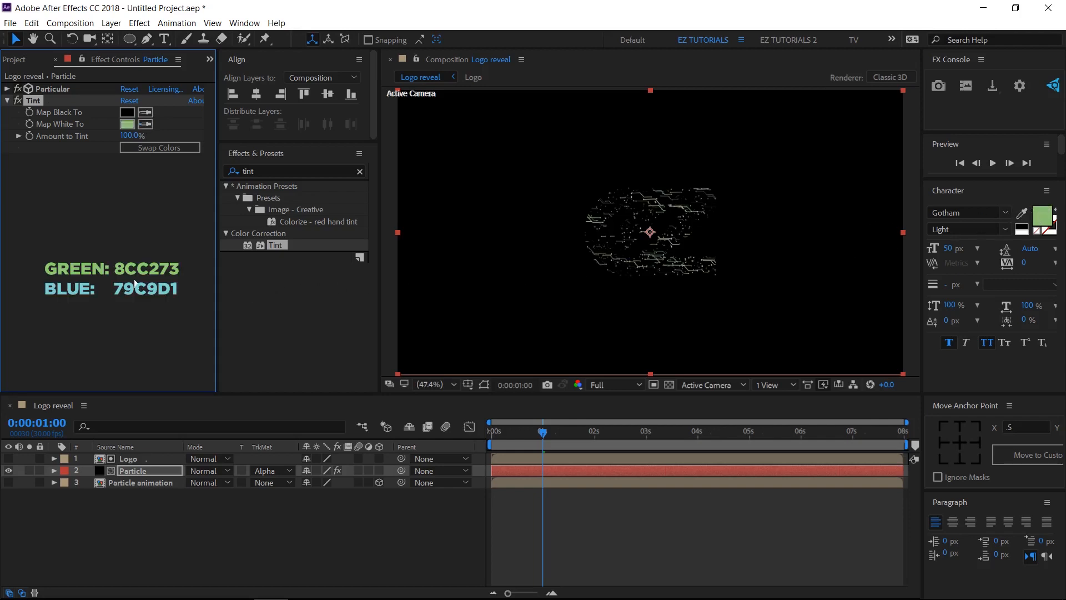
Step: Add the Stylize Glow effect to the Particle layer with a Glow Radius of 4
key(ctrl+f)
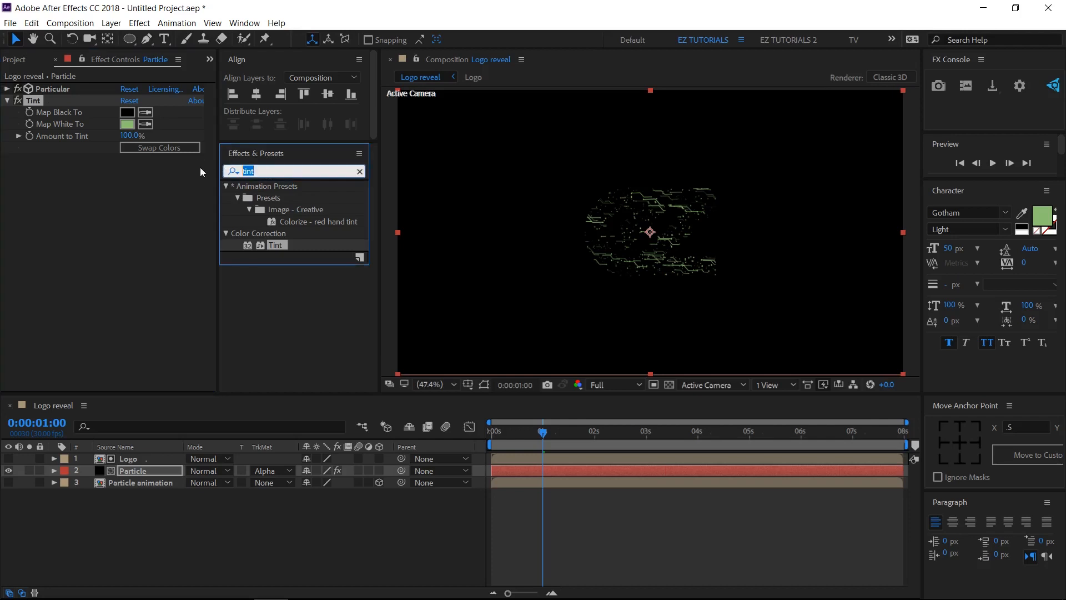
text(glow)
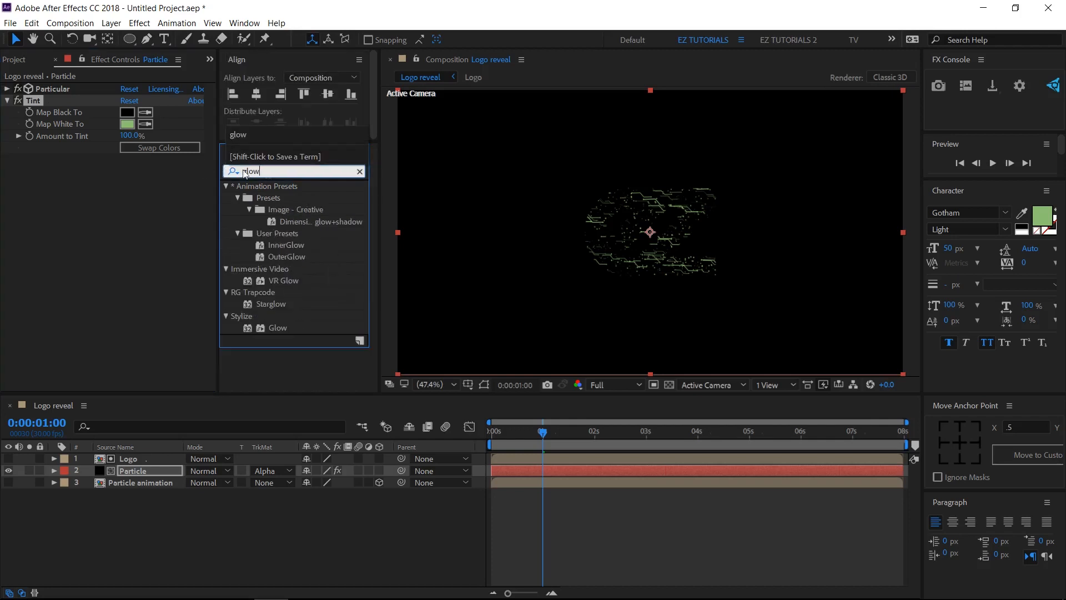
drag(272, 327, 108, 267)
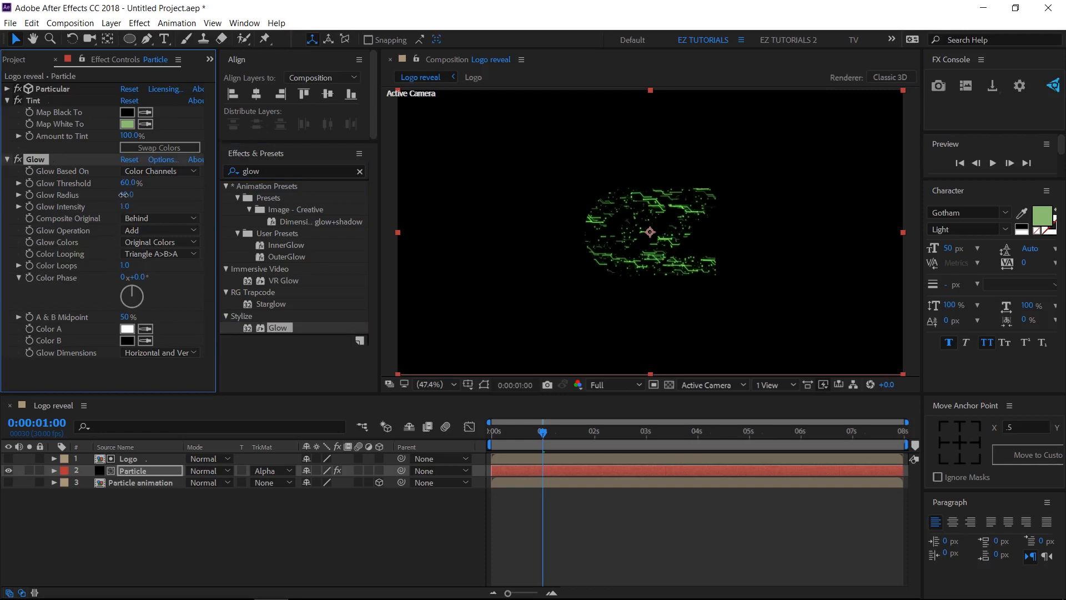
text(4)
key(Return)
click(7, 101)
click(8, 112)
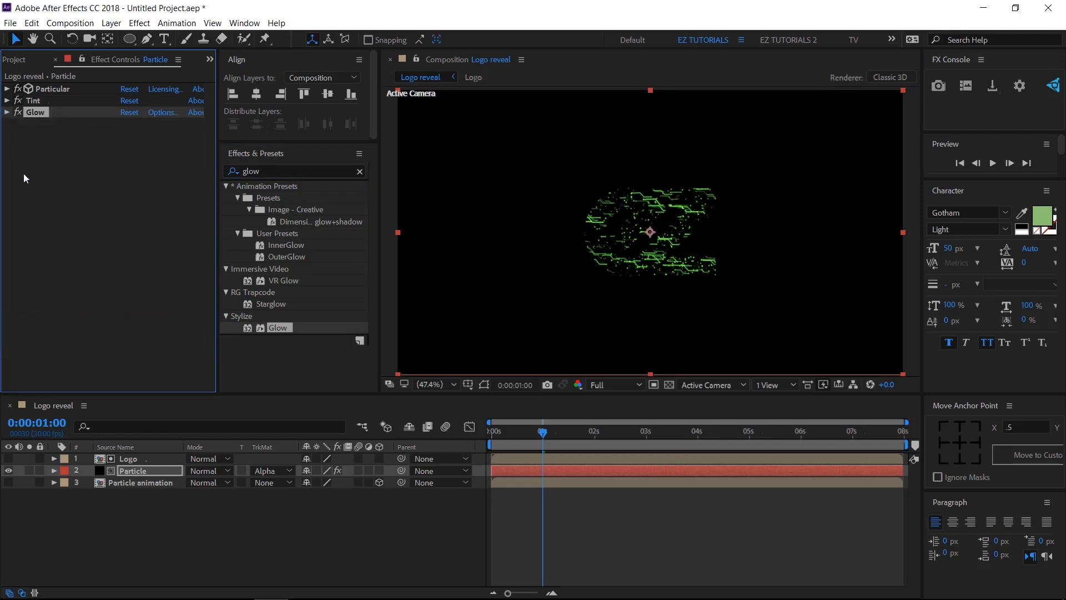
Step: Create a black 1920 x 1080 px solid named Background in the Logo reveal composition
right_click(136, 511)
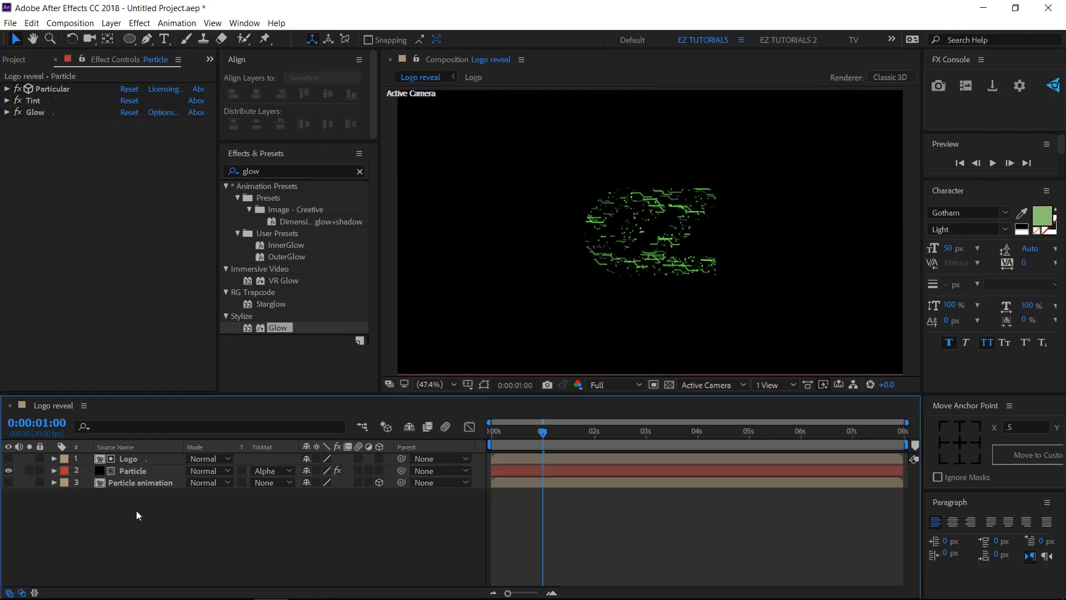
mouse_move(174, 383)
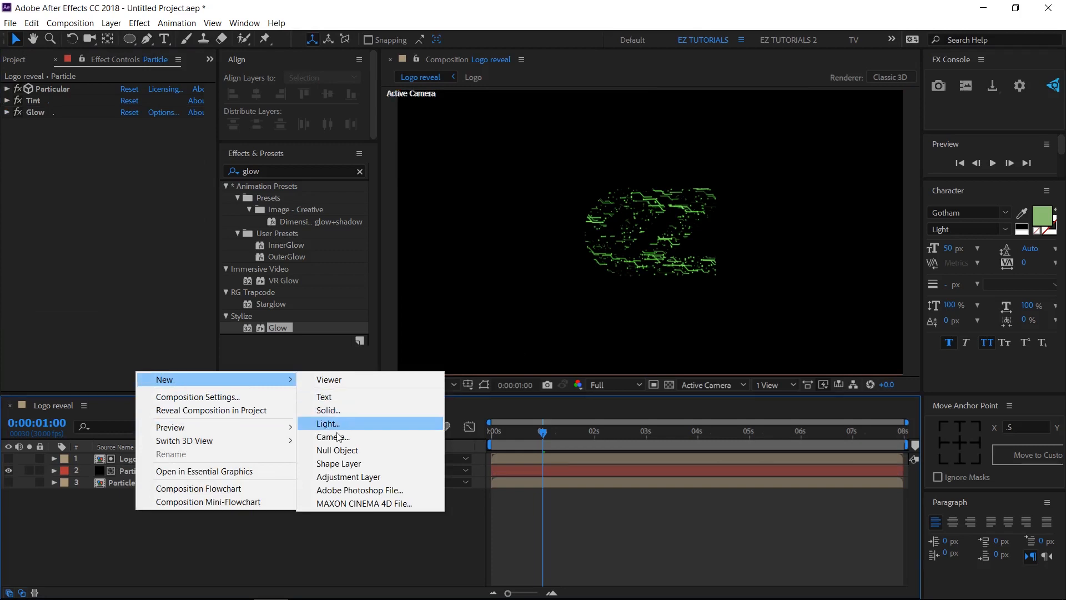
click(331, 411)
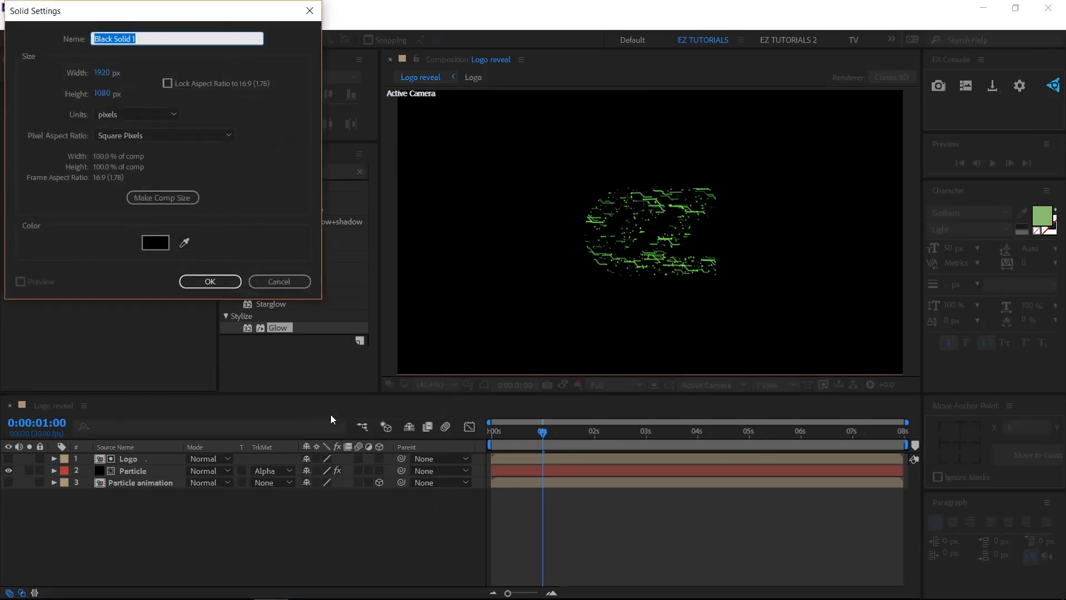
text(Background)
click(221, 286)
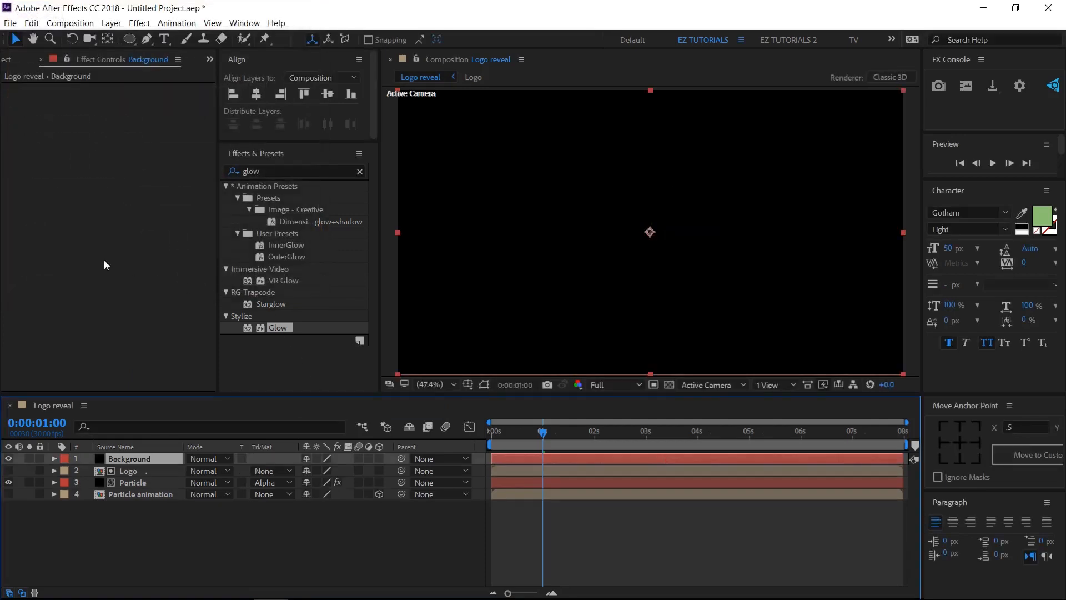
Step: Apply the Cell Pattern effect to the Background solid and choose the Plates pattern
drag(271, 171, 213, 172)
text(ce)
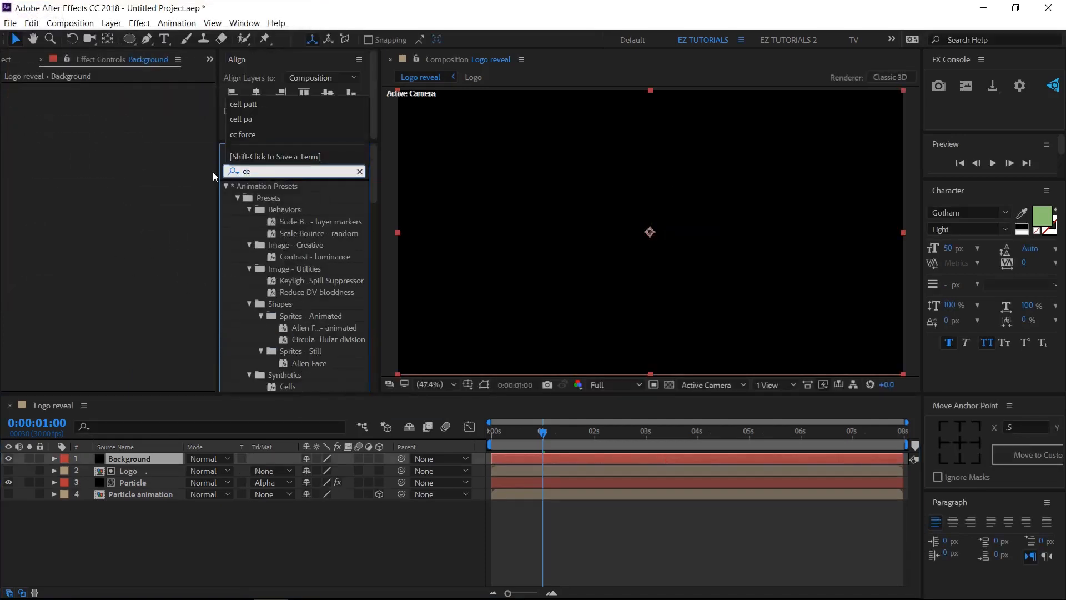
text(ll patt)
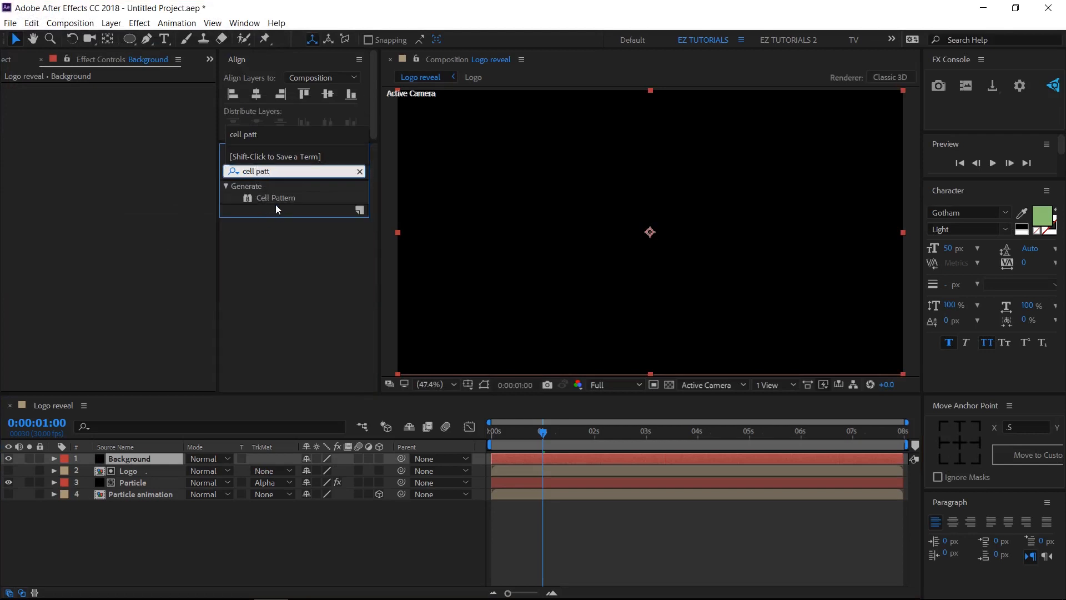
drag(276, 198, 132, 189)
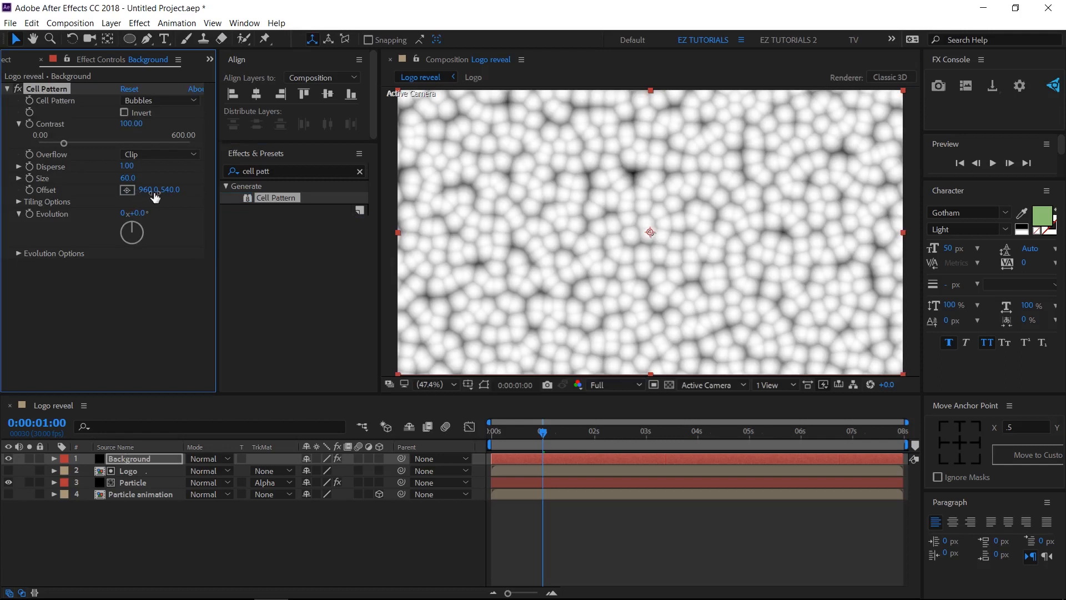
click(151, 103)
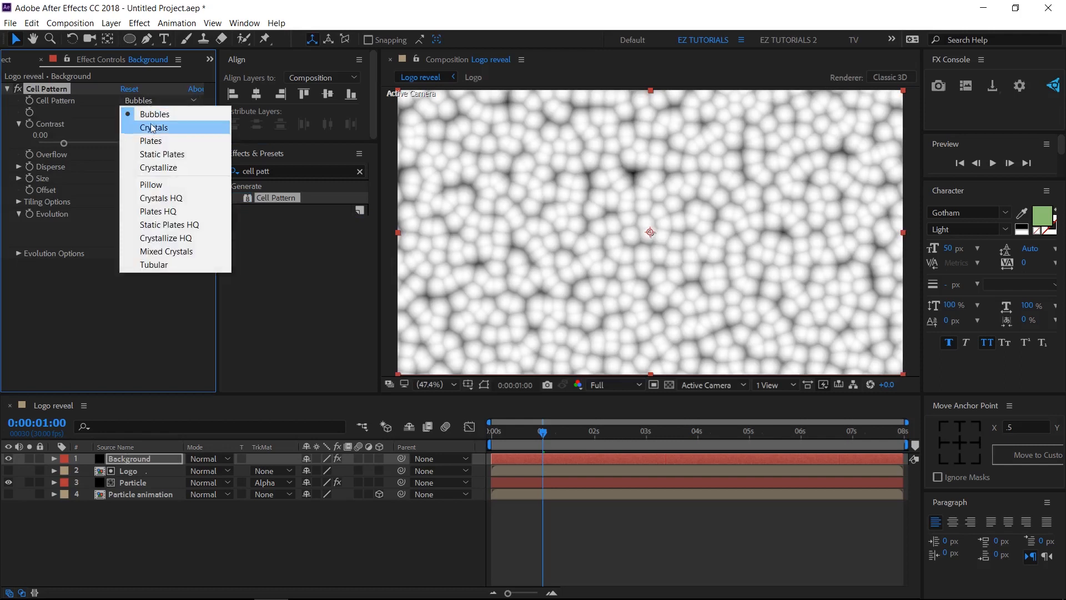
click(153, 142)
Step: Set the Cell Pattern's Sharpness to 440, Disperse to 0 and Size to 25
click(137, 125)
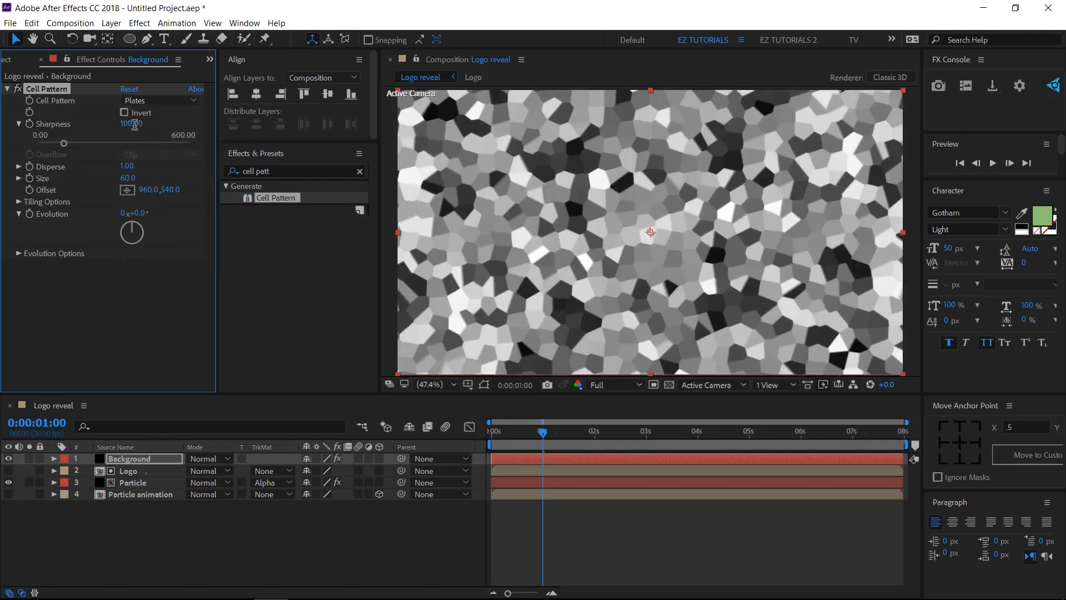
text(440)
key(Return)
click(127, 166)
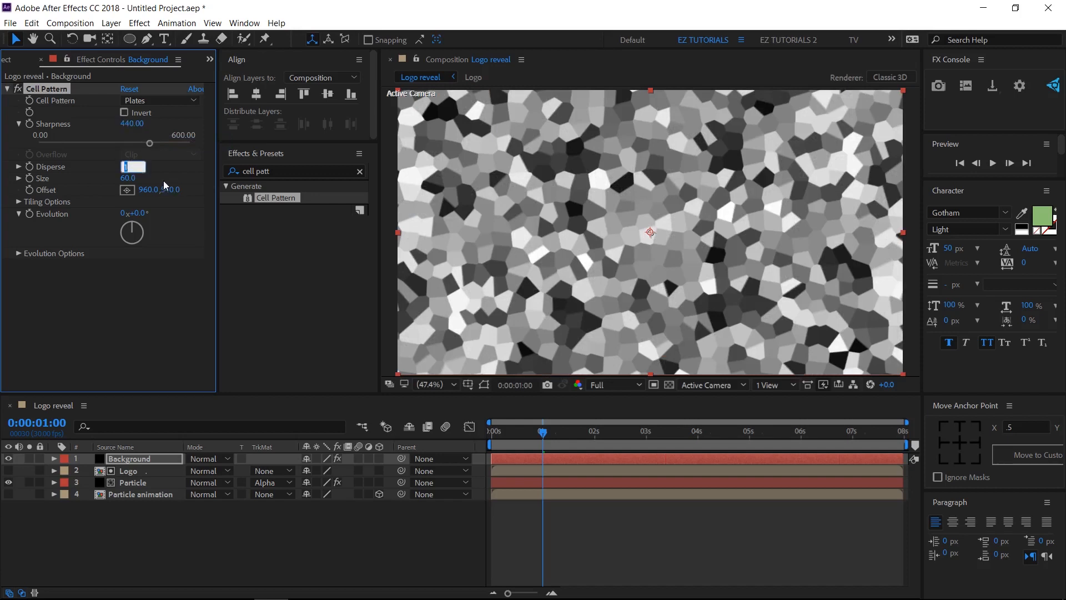
text(0)
key(Tab)
text(2)
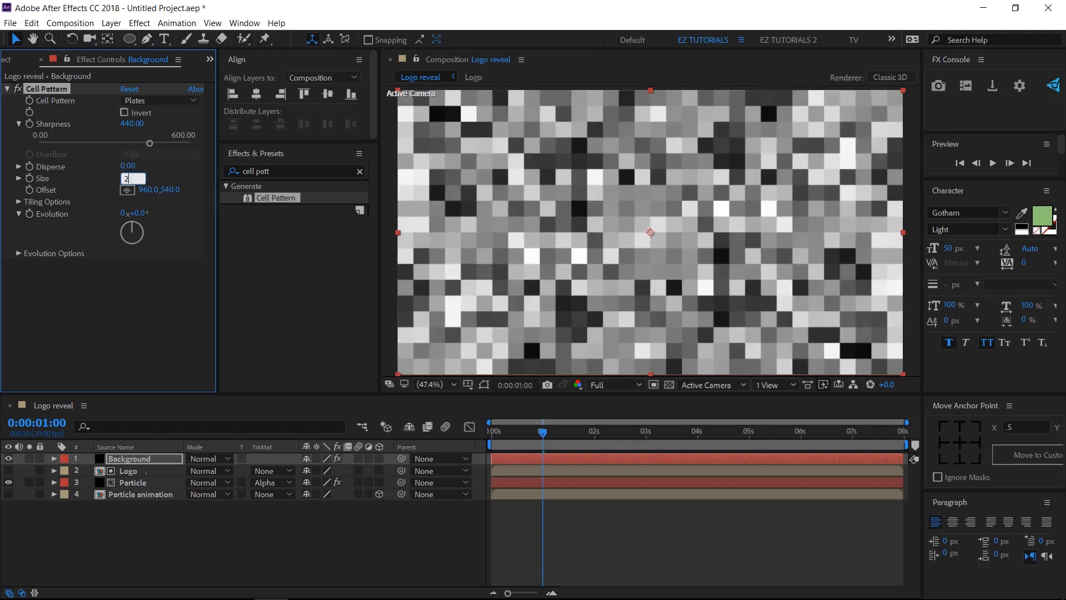
text(5)
key(Return)
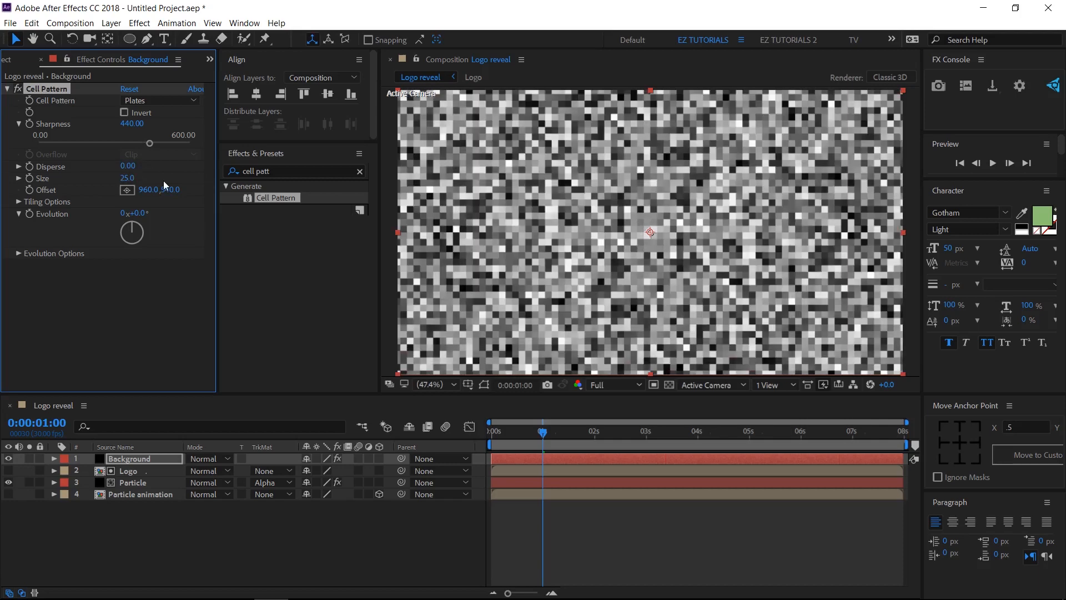
click(6, 89)
Step: Add the Vegas effect to the Background solid with 1 segment and a segment Length of 0.6
click(294, 171)
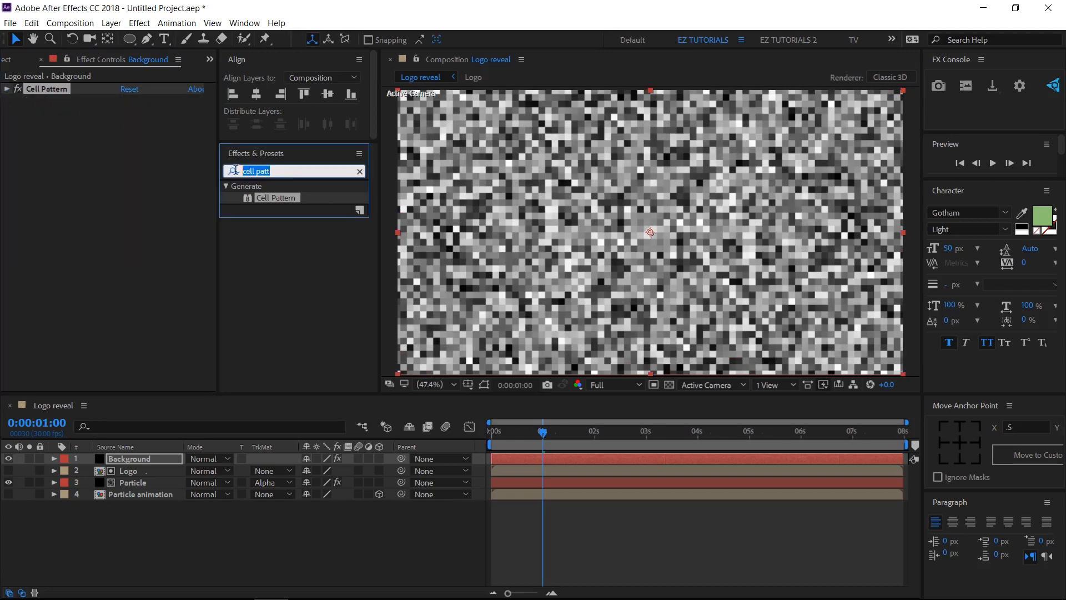
text(vegas)
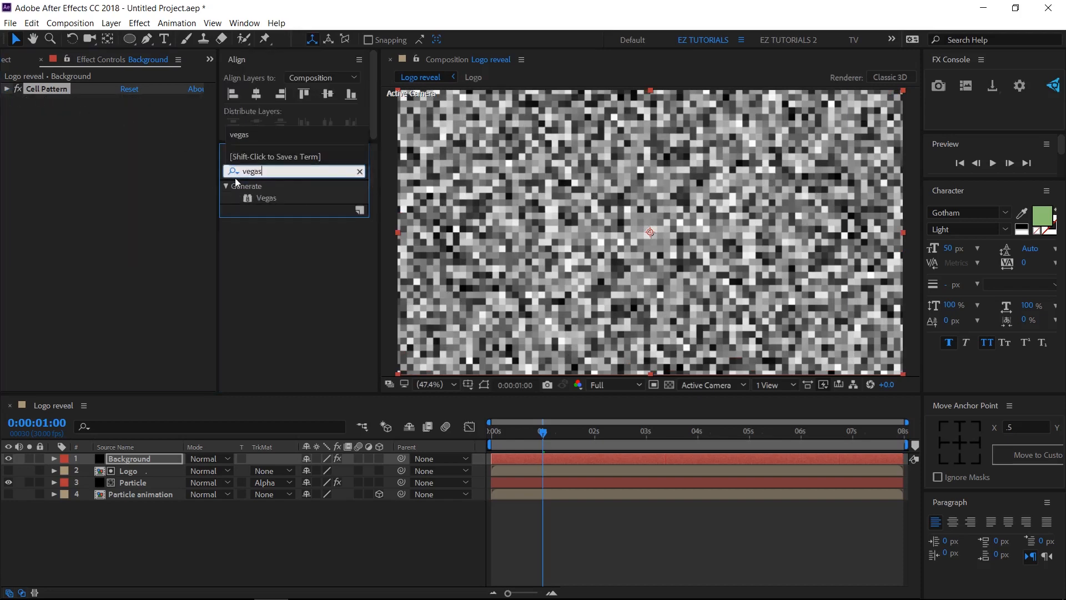
drag(272, 198, 126, 185)
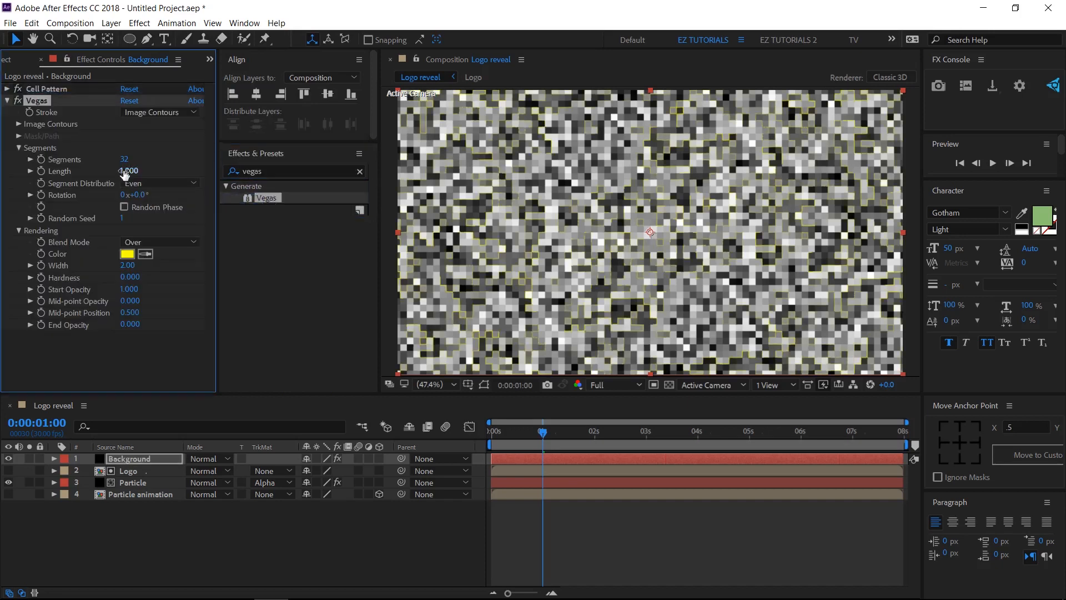
click(128, 160)
text(1)
key(Tab)
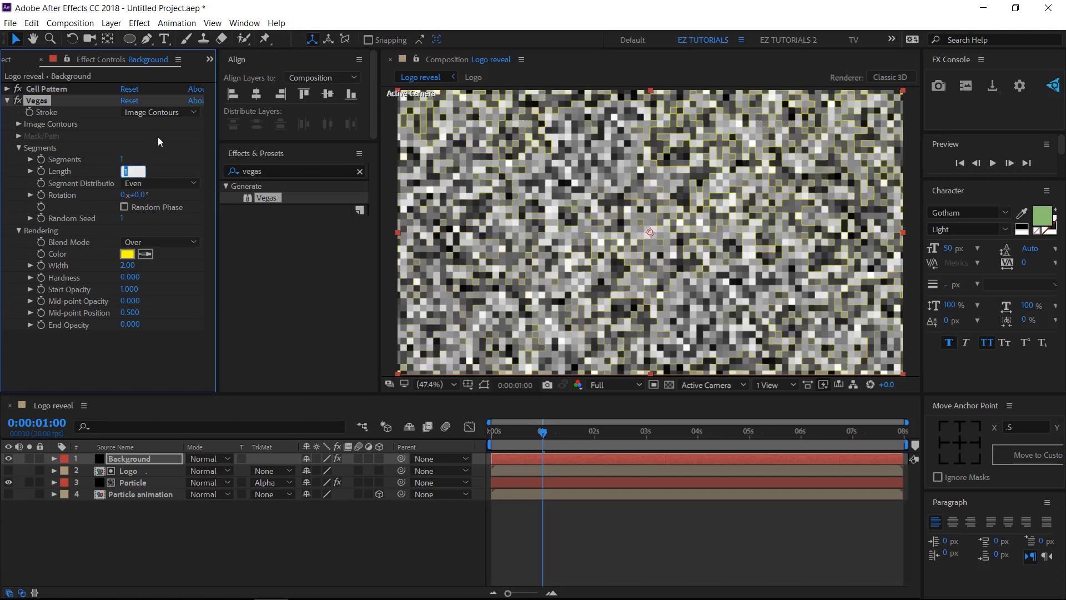
text(.6)
key(Return)
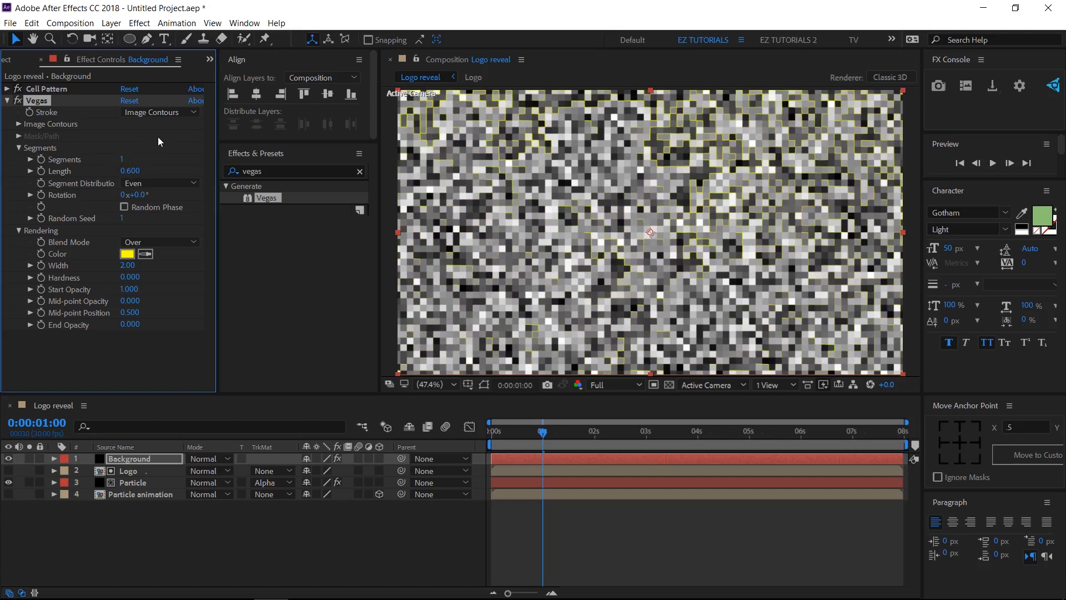
Step: Set the Vegas Blend Mode to Transparent and its stroke Color to the green sampled from the text fill color
click(167, 243)
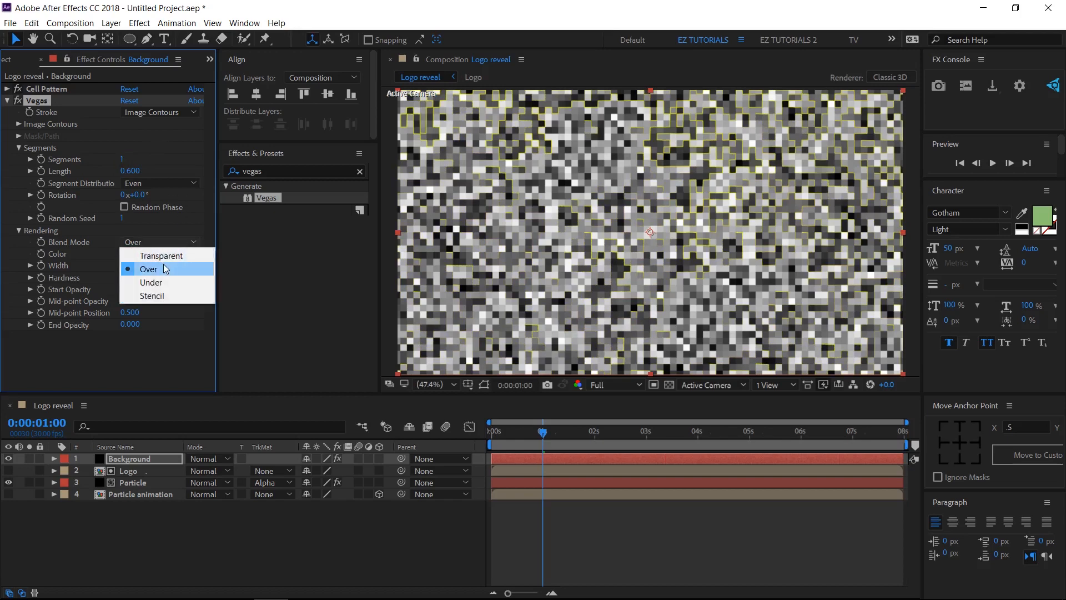
click(162, 256)
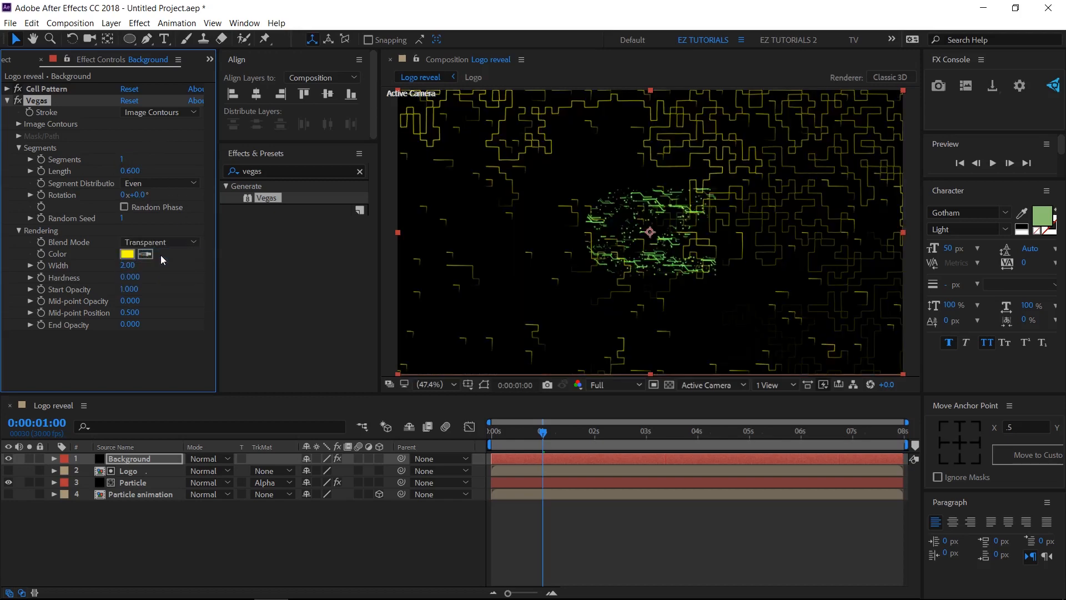
click(146, 254)
click(1041, 215)
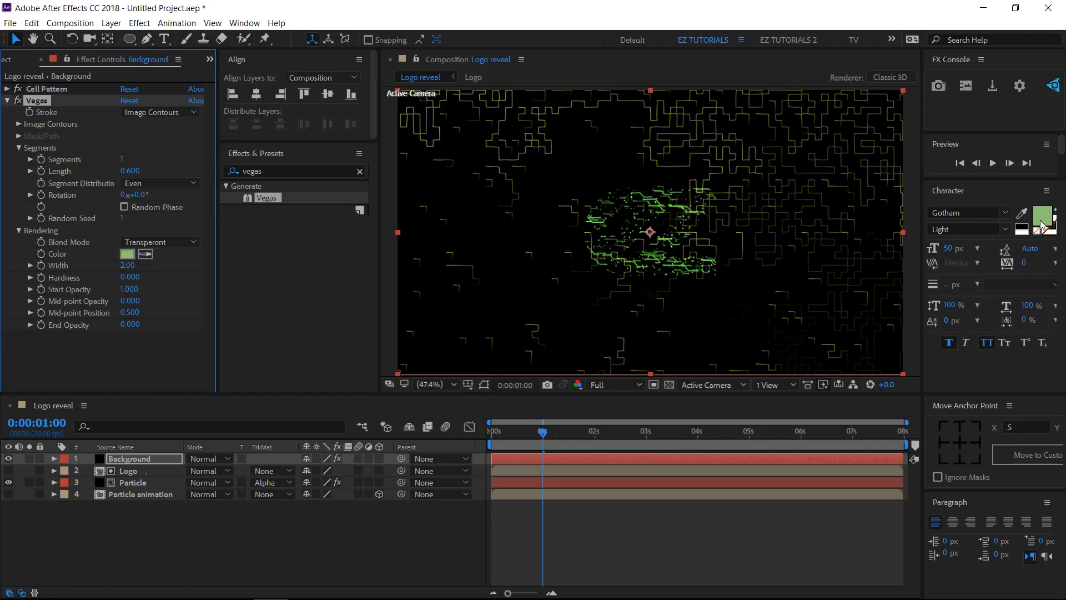
Step: Hide the Particle layer and drive the Vegas Rotation on the Background solid with the expression time*50
click(9, 482)
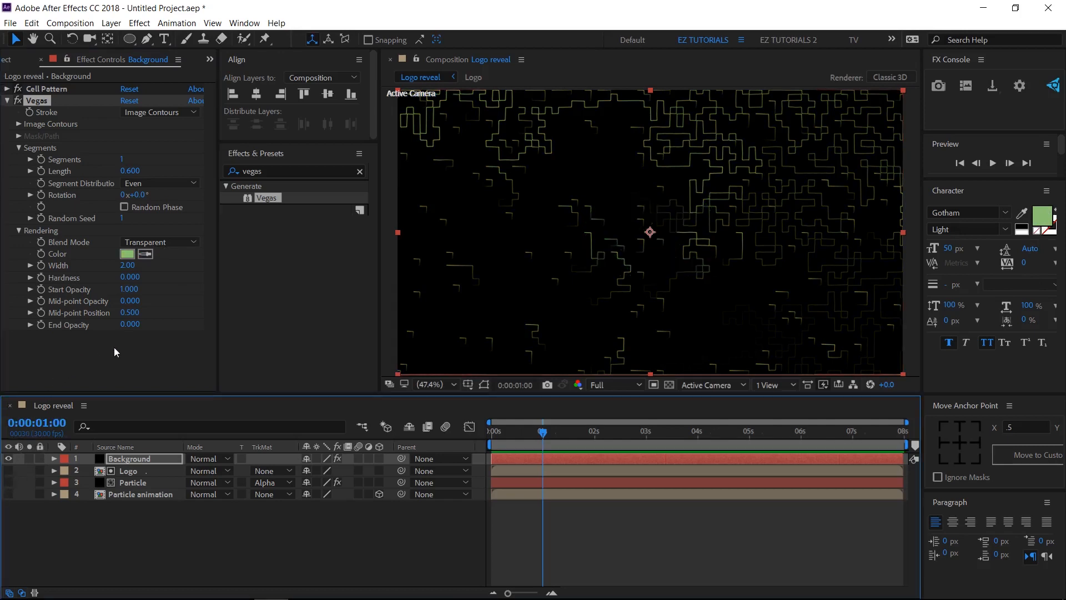
alt+click(42, 195)
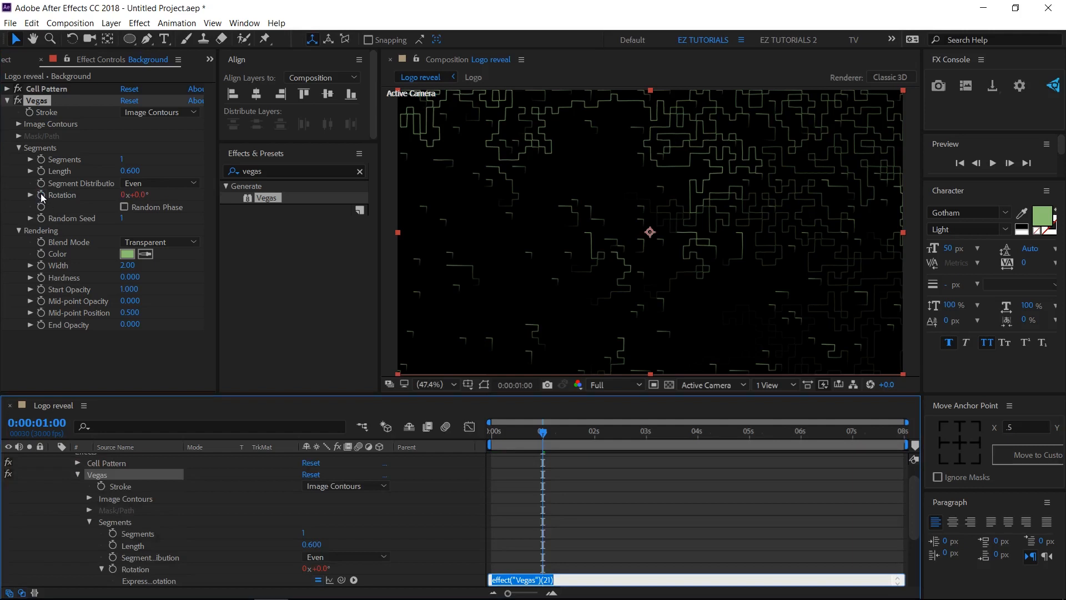
text(time)
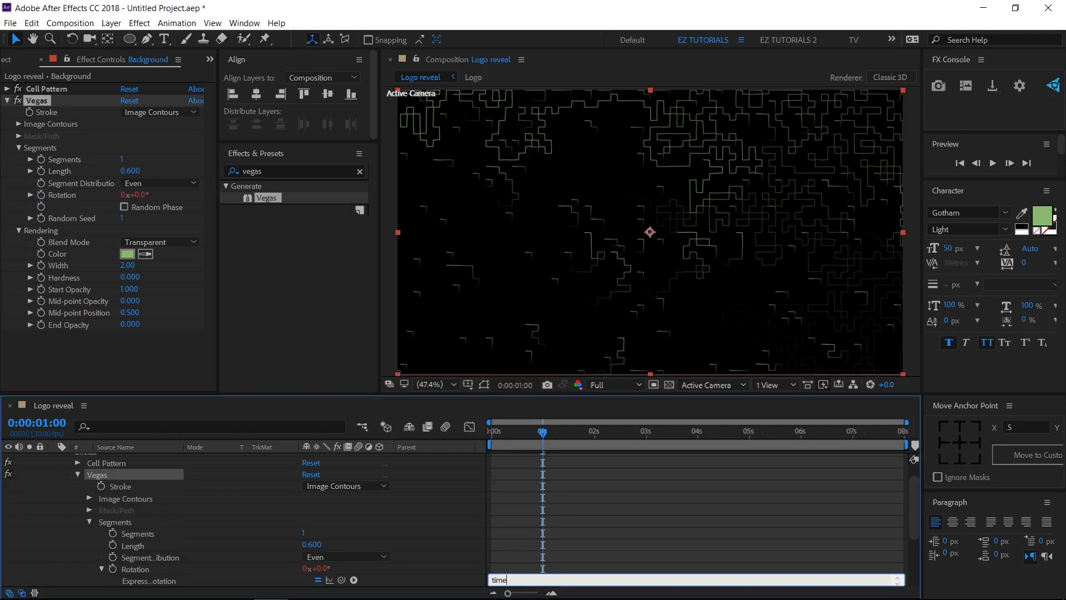
text(*50)
click(419, 507)
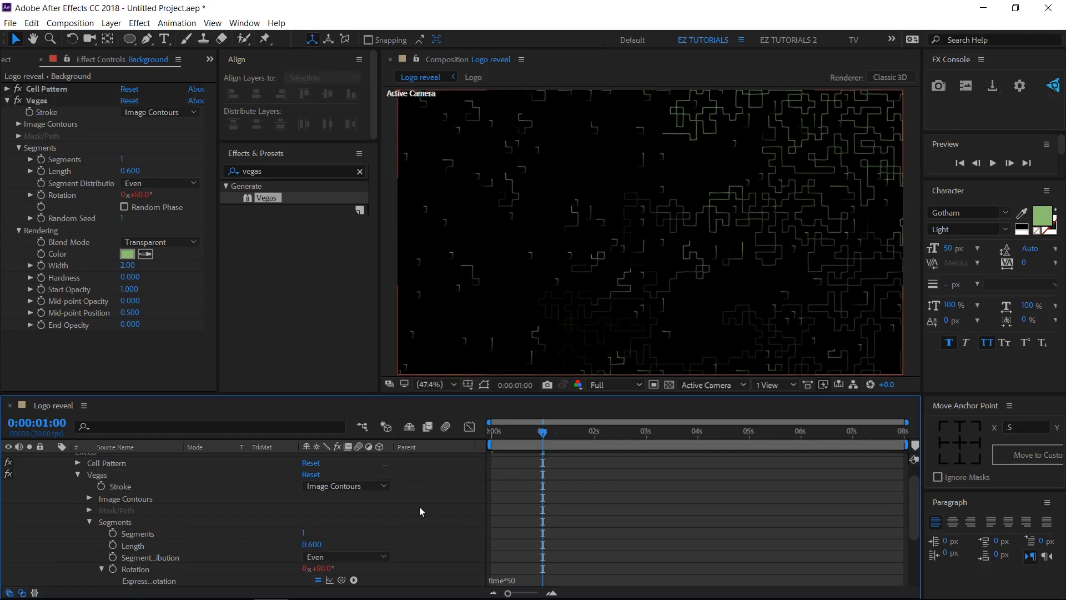
Step: Set the Vegas Start Opacity to 0 and Mid-point Opacity to 0.3
click(129, 289)
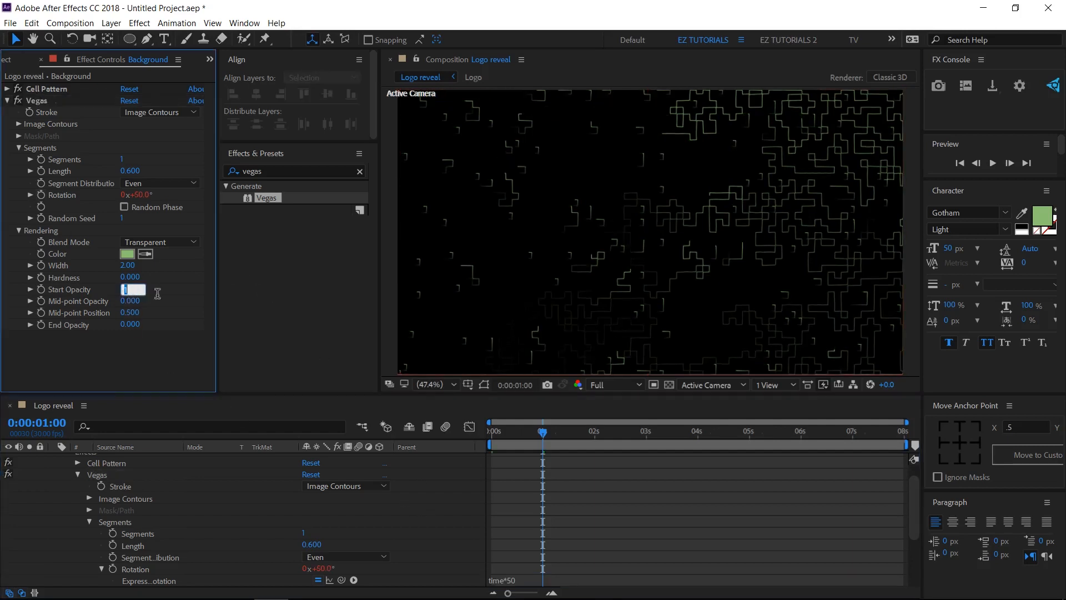
text(0)
key(Tab)
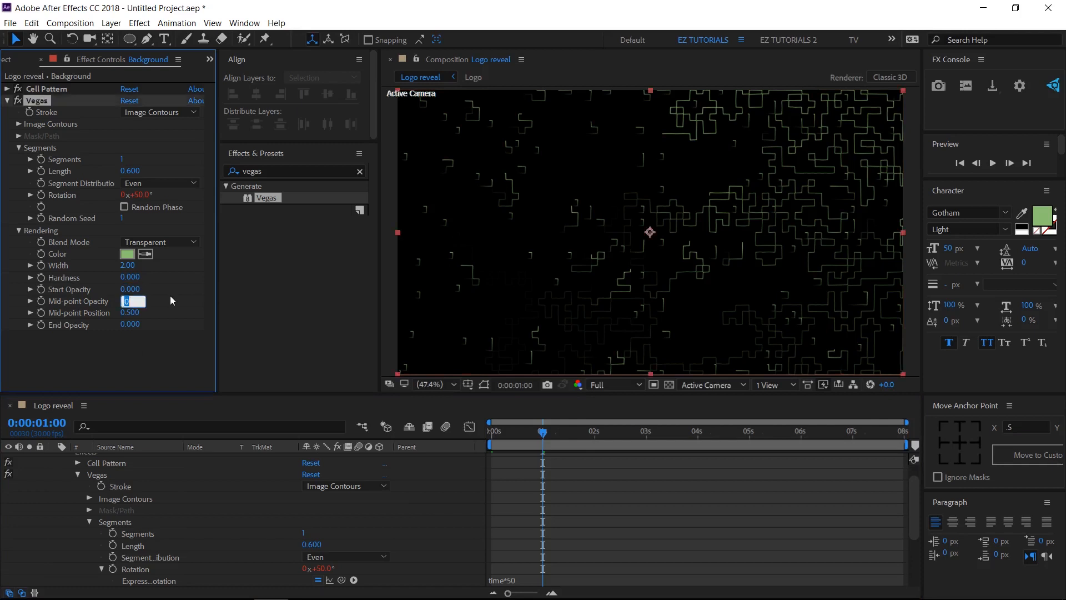
text(.3)
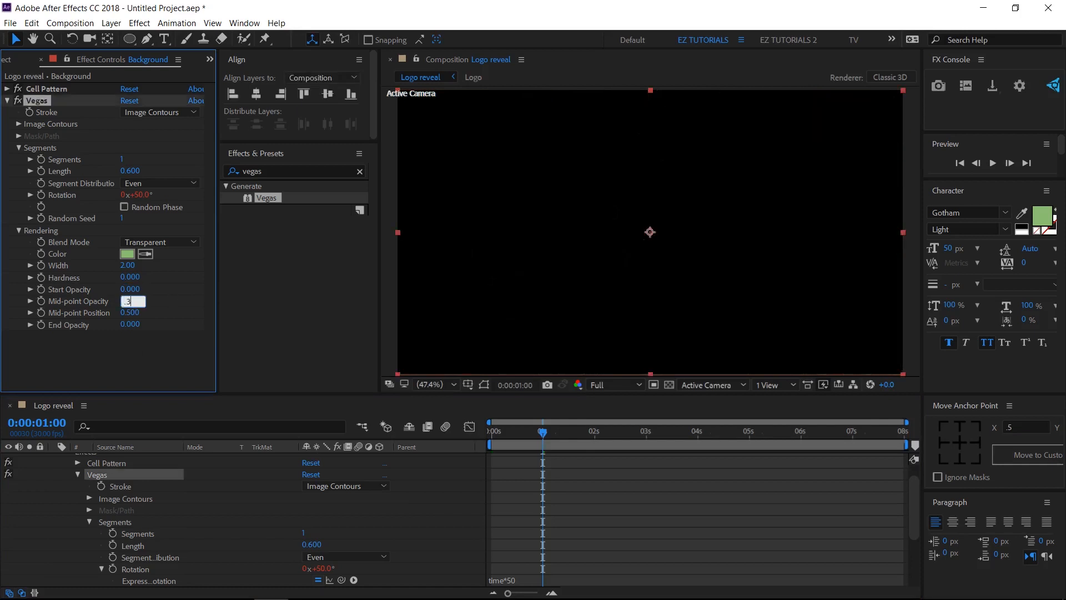
key(Return)
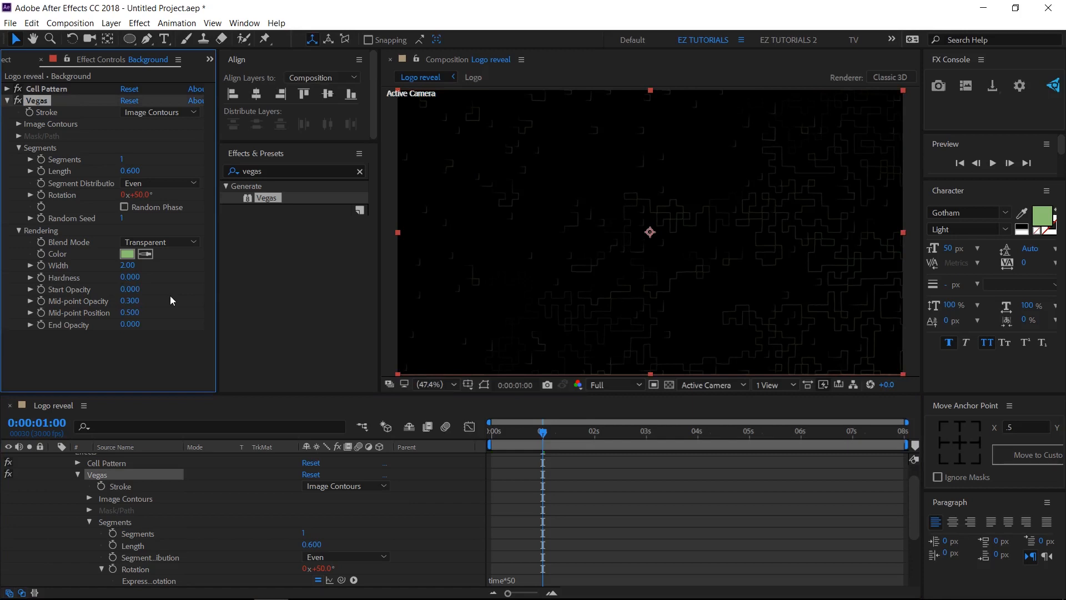
Step: Find the CC Light Sweep effect and apply it to the Background solid
click(278, 174)
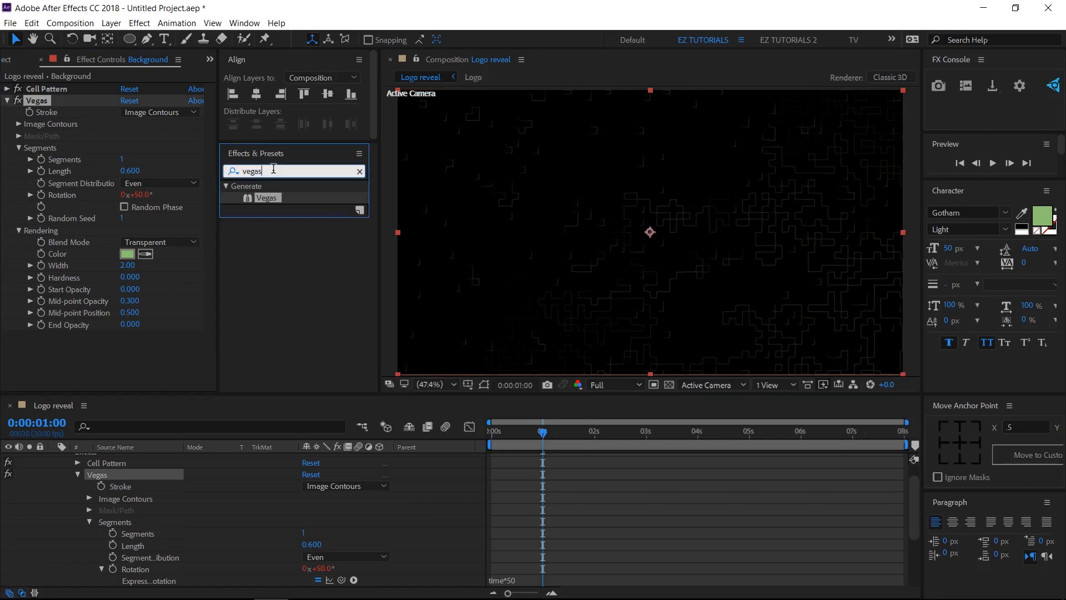
text(cc)
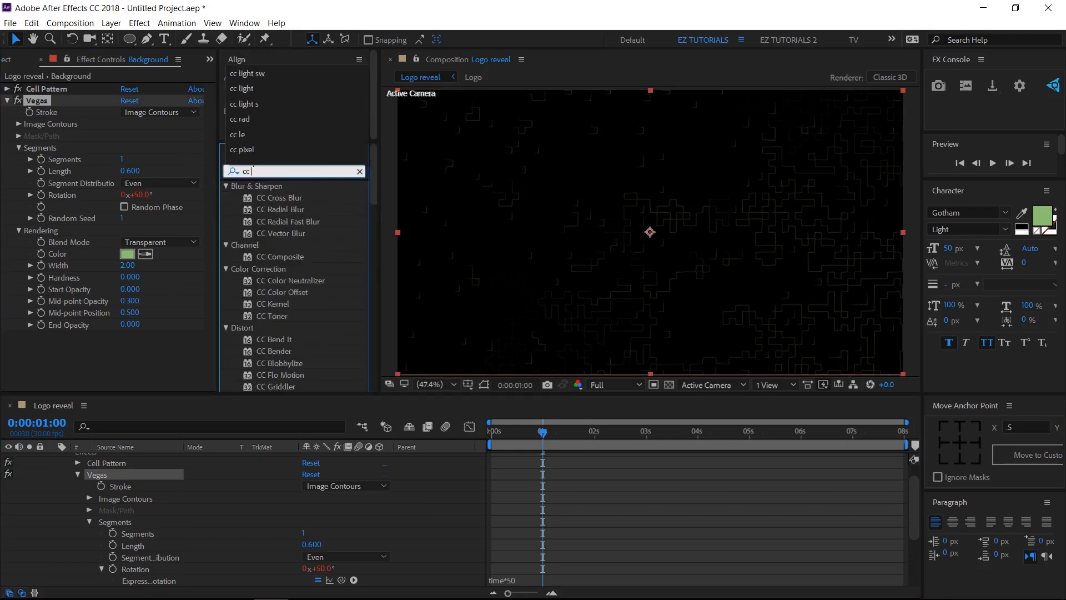
text( light s)
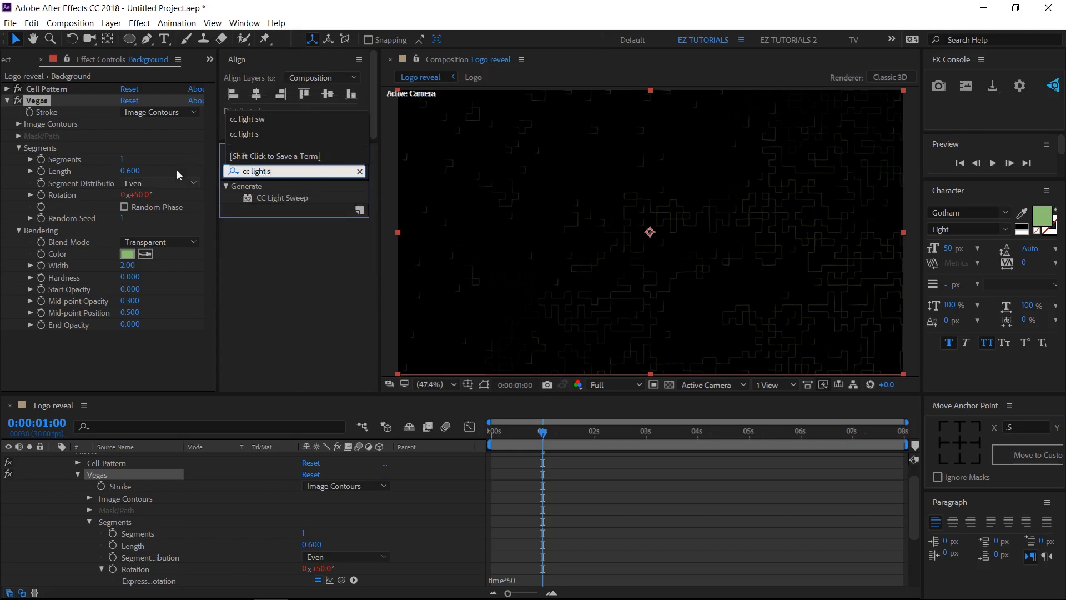
click(8, 101)
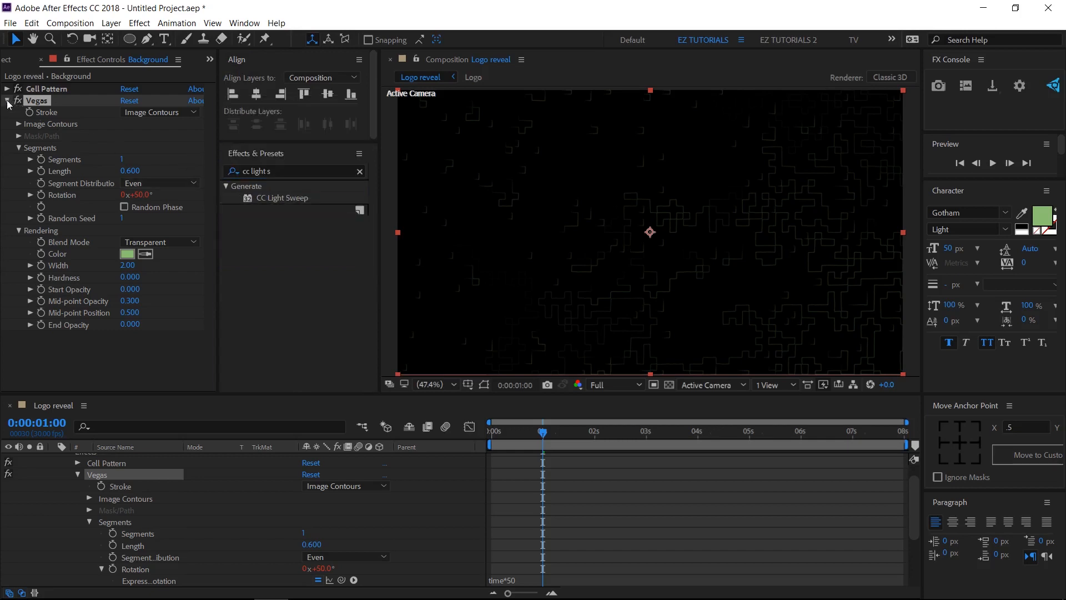
click(8, 100)
drag(272, 198, 122, 200)
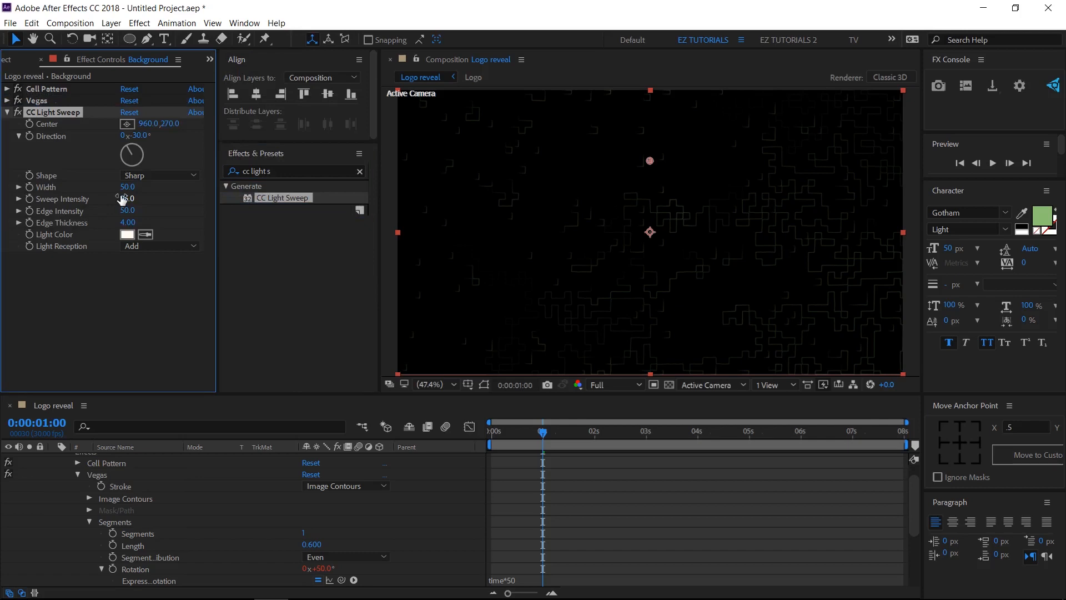
Step: Set the CC Light Sweep to Smooth shape, Width 150, Sweep Intensity 100 and Edge Intensity 5
click(143, 175)
click(155, 204)
click(128, 188)
text(150)
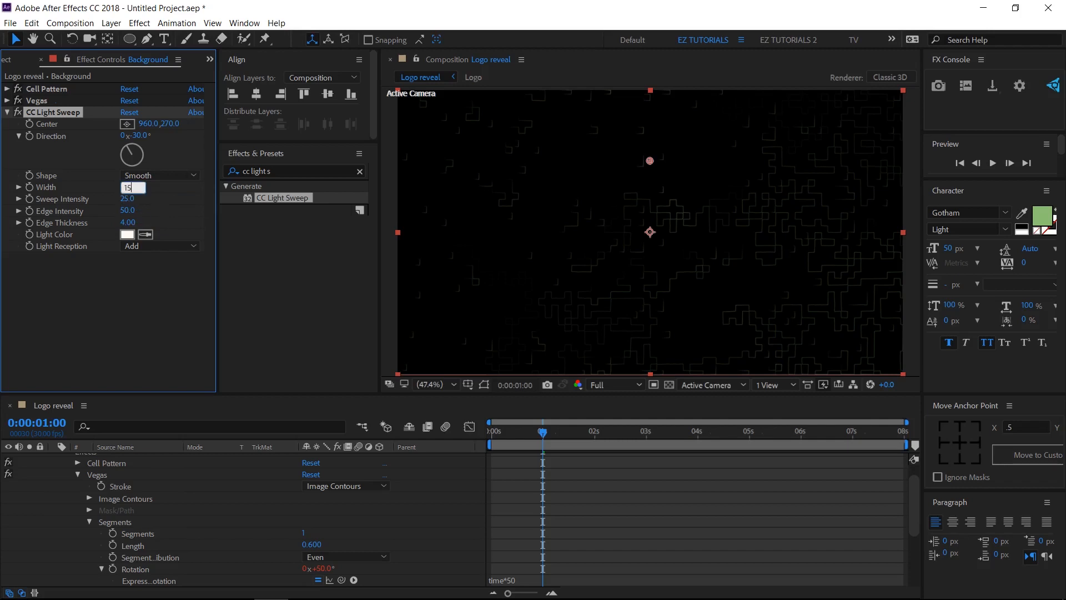
key(Tab)
text(100)
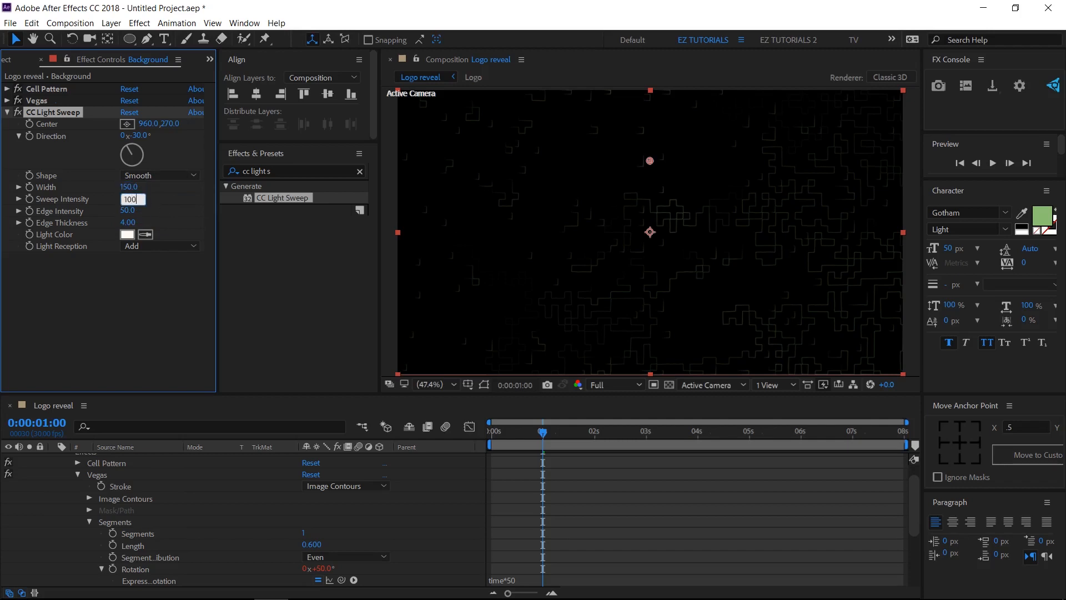
key(Tab)
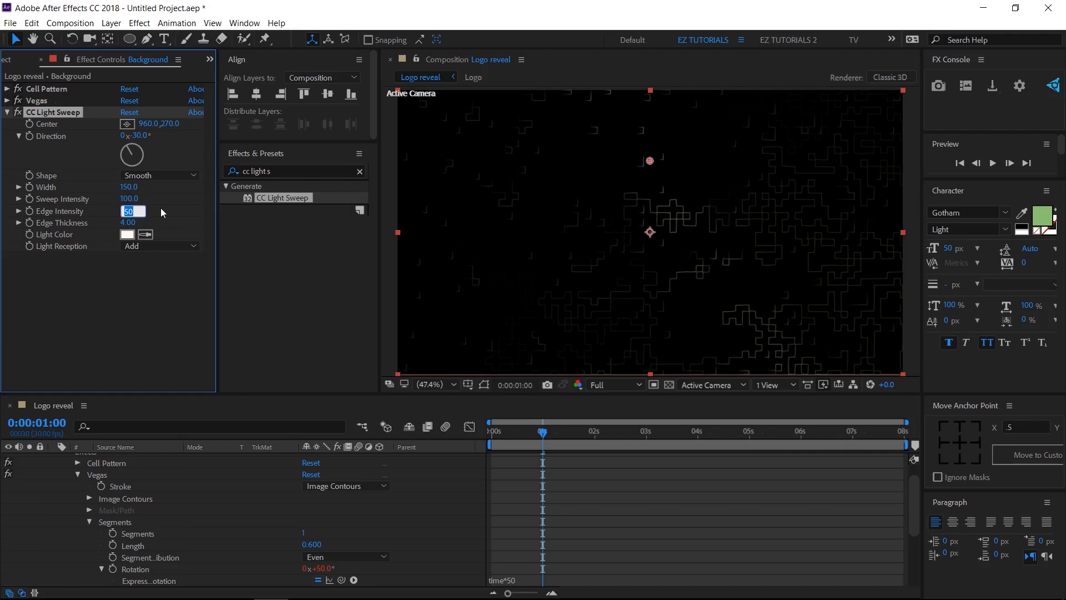
text(5)
key(Return)
Step: Move the light sweep's center to the frame's upper-right corner, about 1915.5, 2.1, and give its Direction the expression time*100
drag(650, 161, 905, 91)
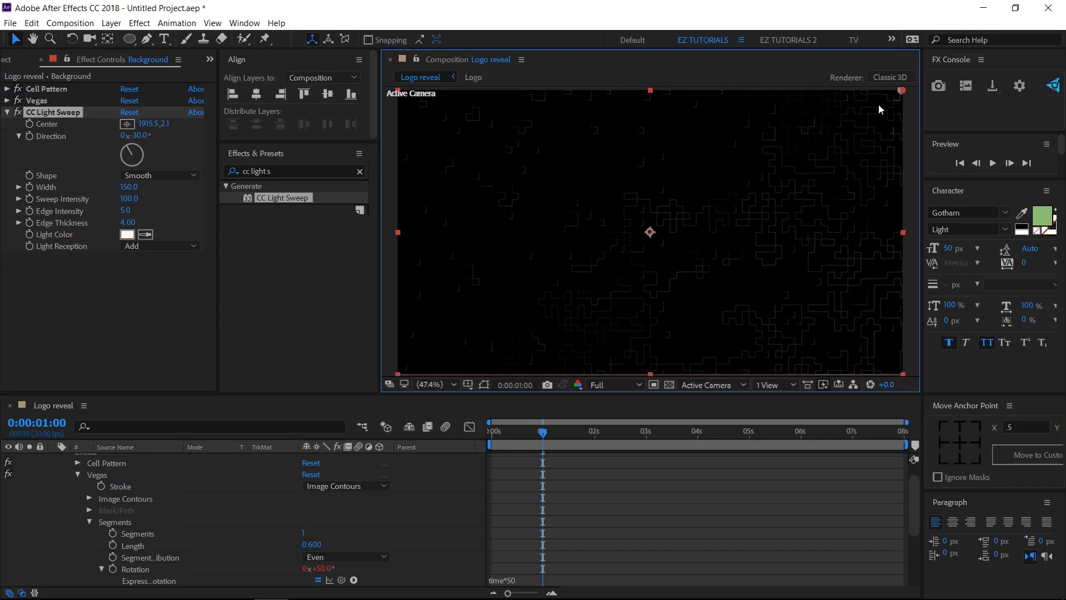
alt+click(30, 136)
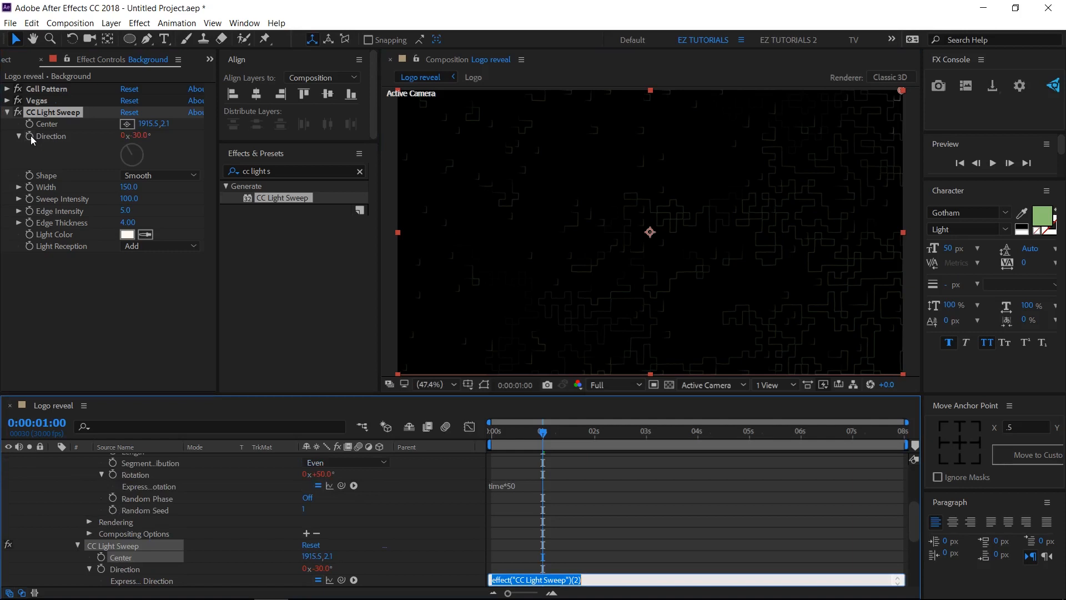
text(time)
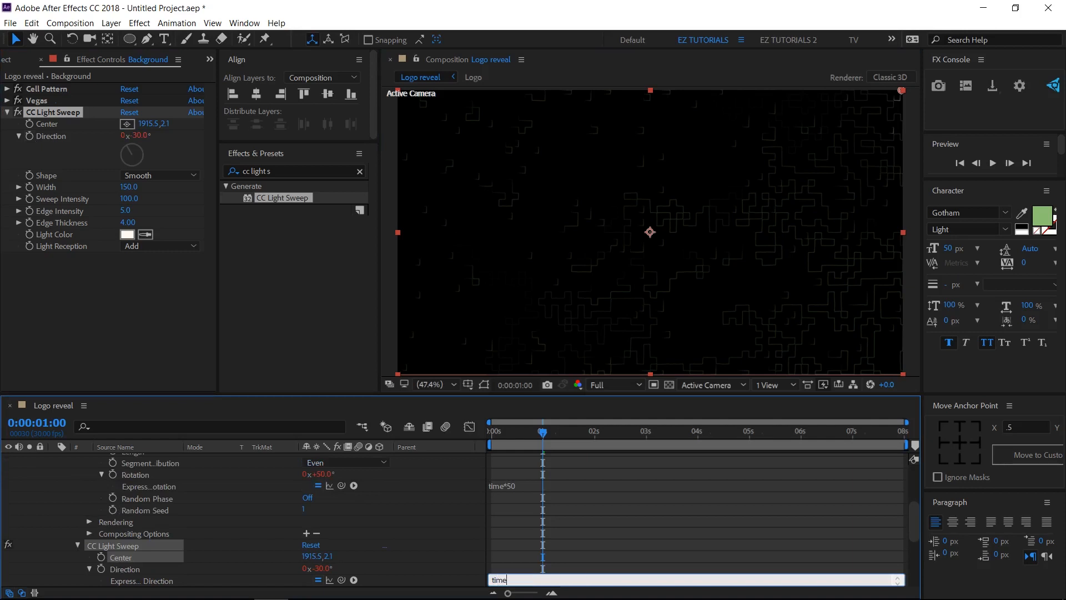
text(*100)
click(426, 520)
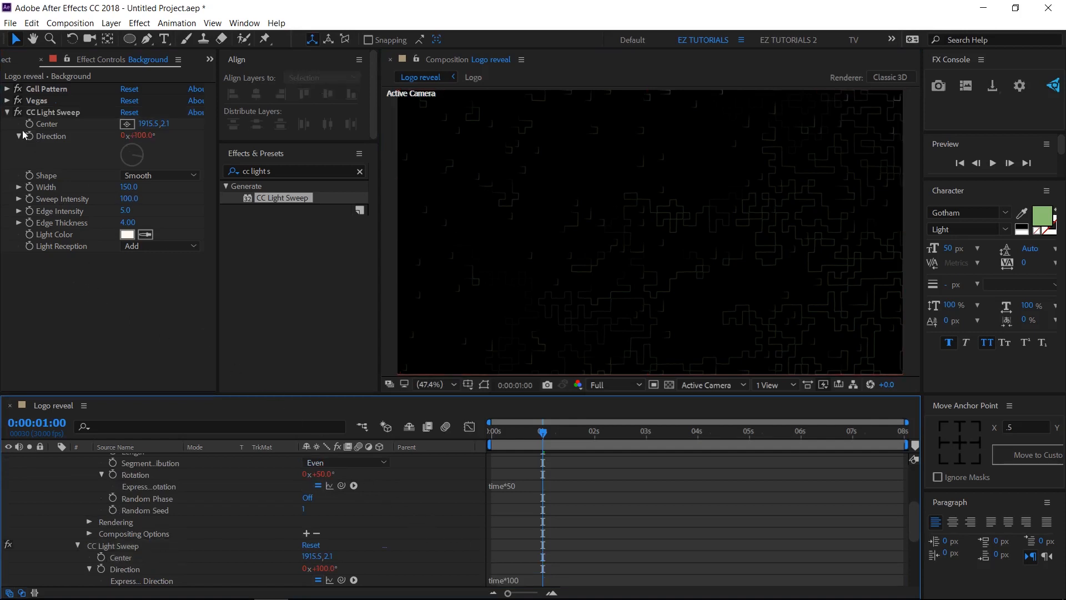
click(7, 112)
Step: Apply the Stylize Glow effect to the Background solid with its default settings
click(231, 169)
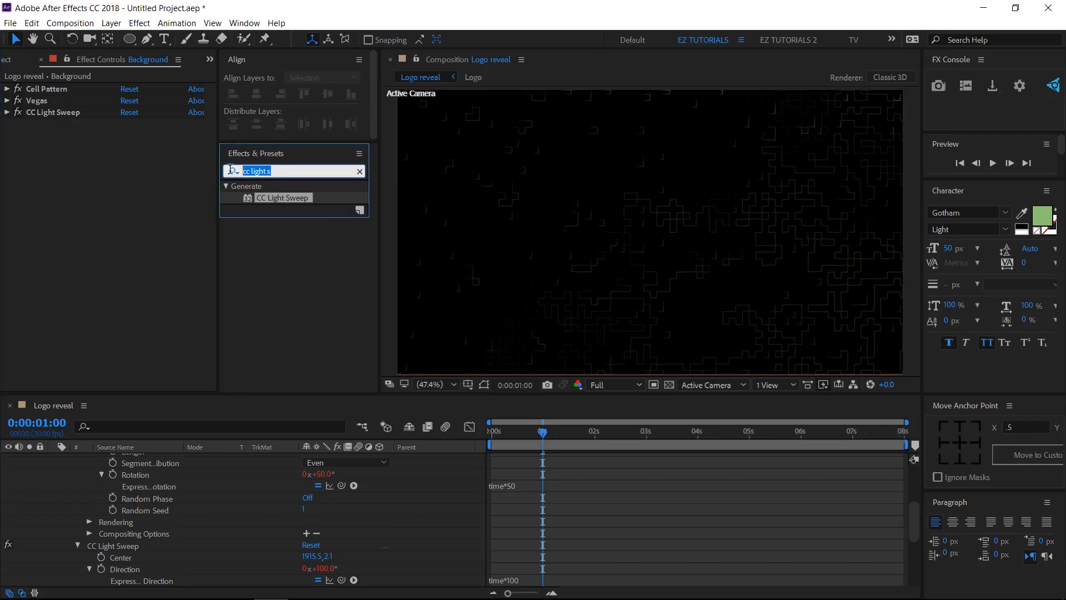
text(glo)
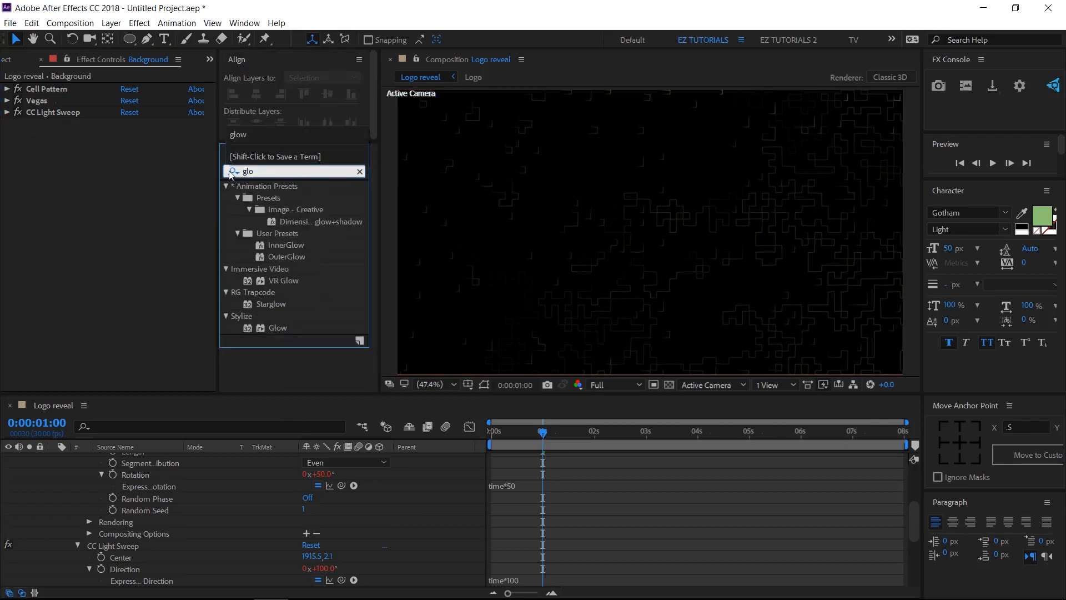
text(q)
key(BackSpace)
text(w)
drag(268, 330, 95, 245)
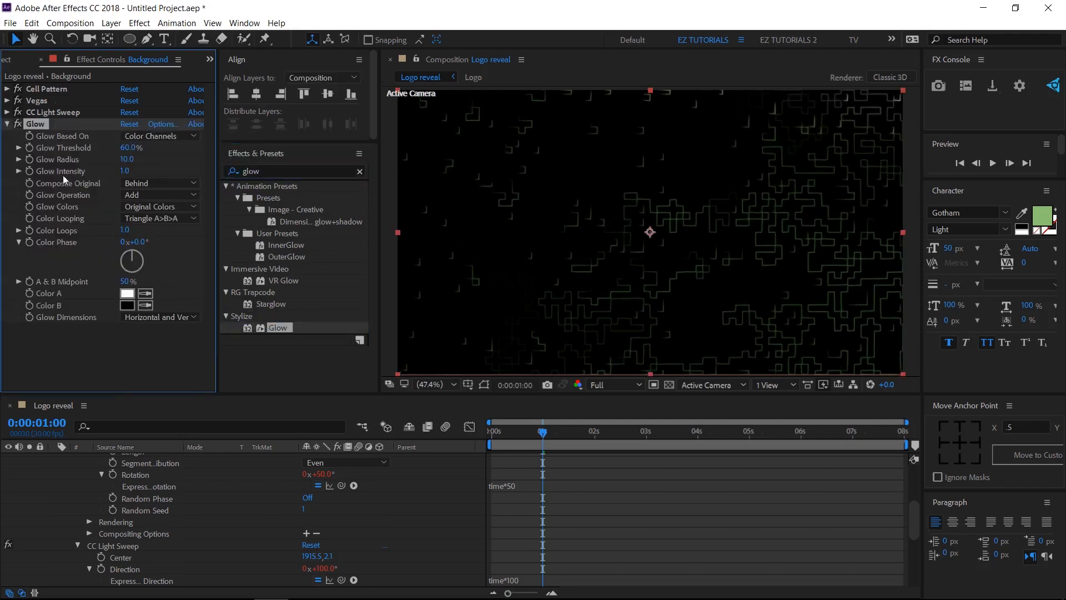
click(7, 124)
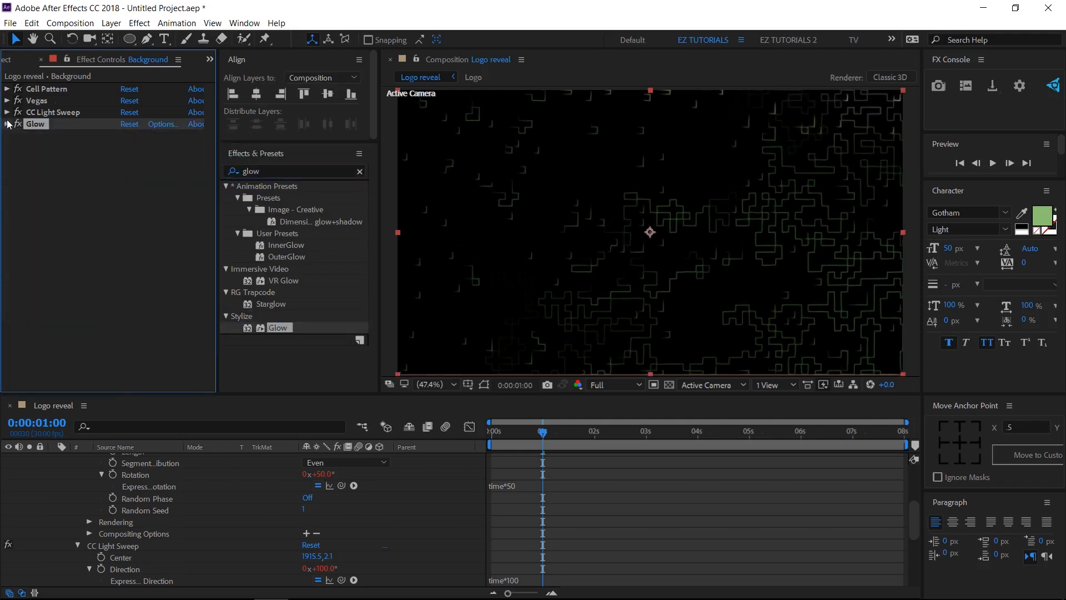
Step: Apply Fast Blur (Legacy) to the Background solid and set its Blurriness to 10
click(278, 170)
text(fast bl)
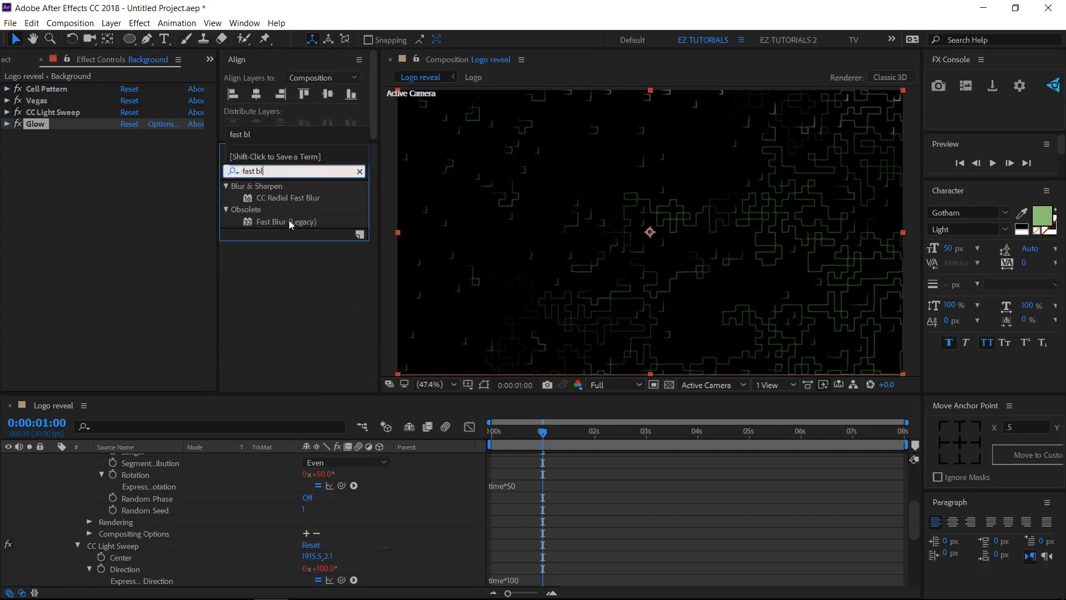
drag(289, 220, 160, 207)
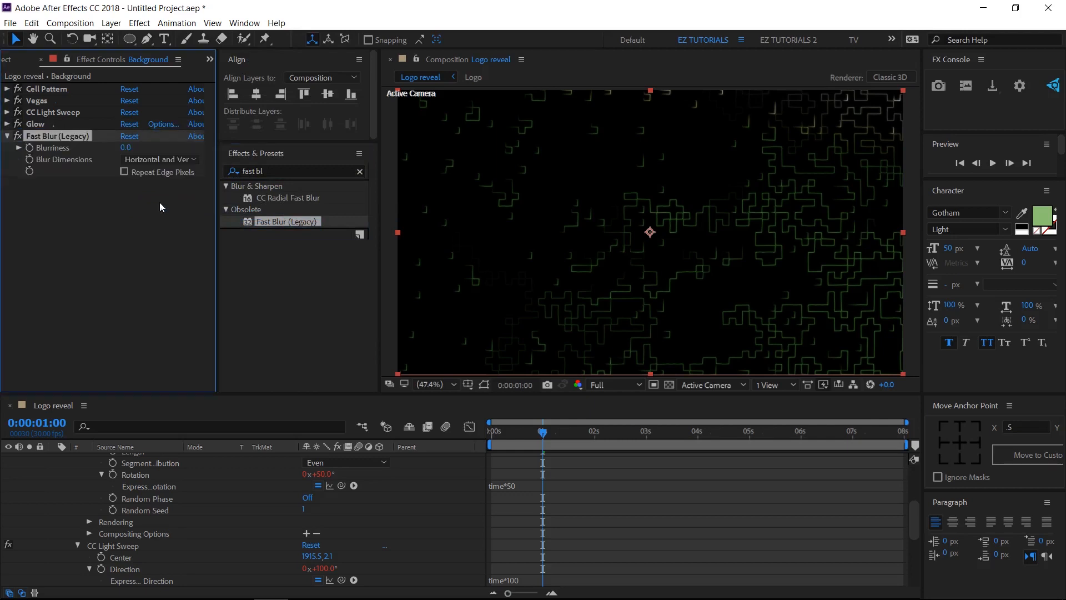
click(126, 147)
text(10)
click(134, 231)
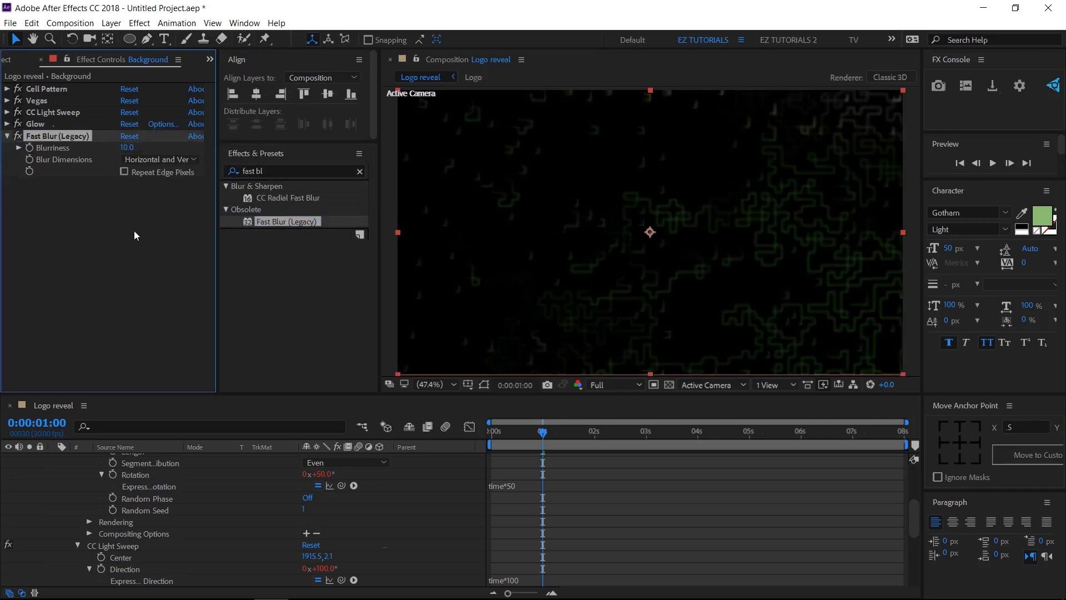
click(7, 136)
Step: Move the Background layer below all other layers and make the Particle layer visible again
scroll(45, 491, up, 5)
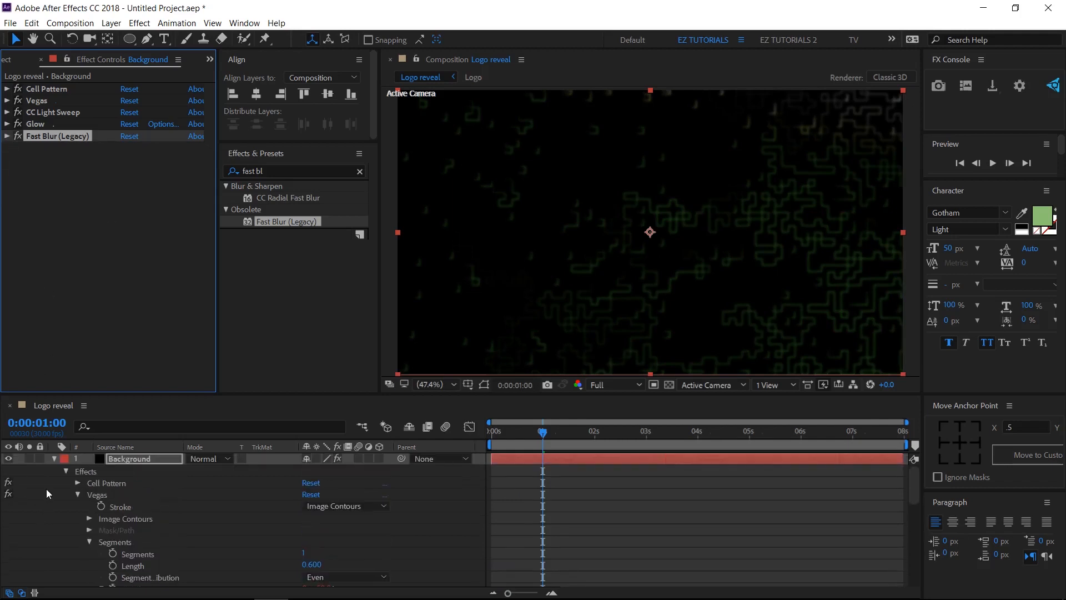
click(54, 459)
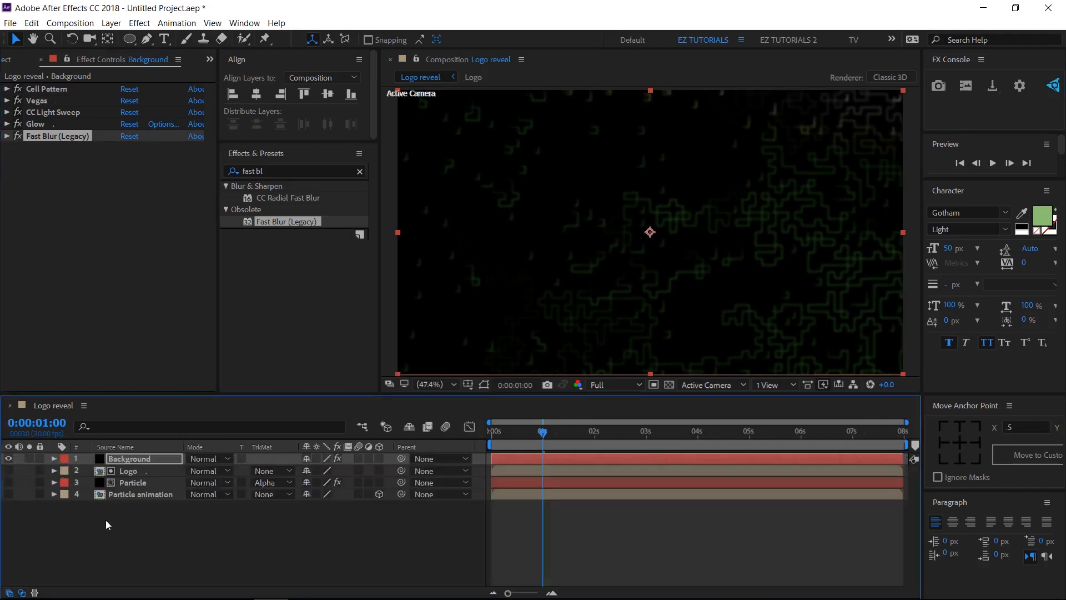
drag(128, 461, 130, 512)
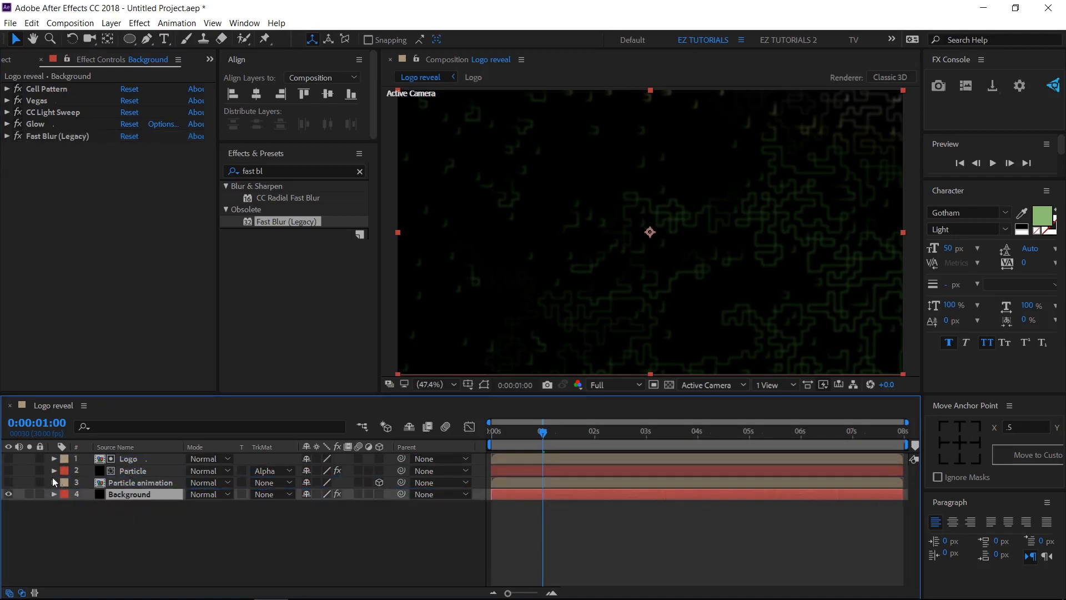
click(8, 471)
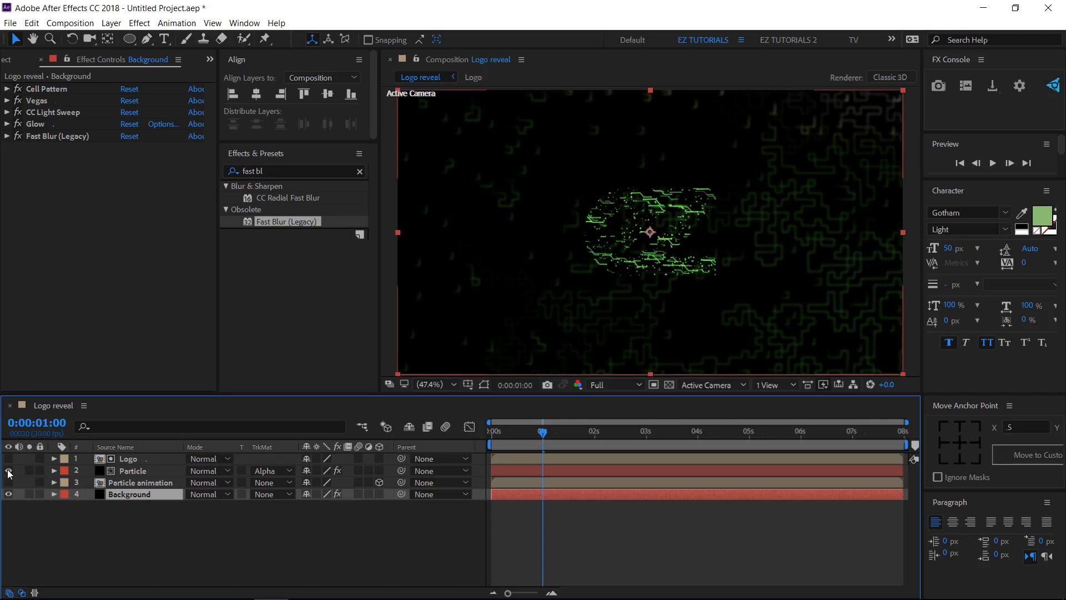
Step: Create a black 1920 x 1080 solid named Flare above the Background layer
right_click(70, 533)
mouse_move(115, 408)
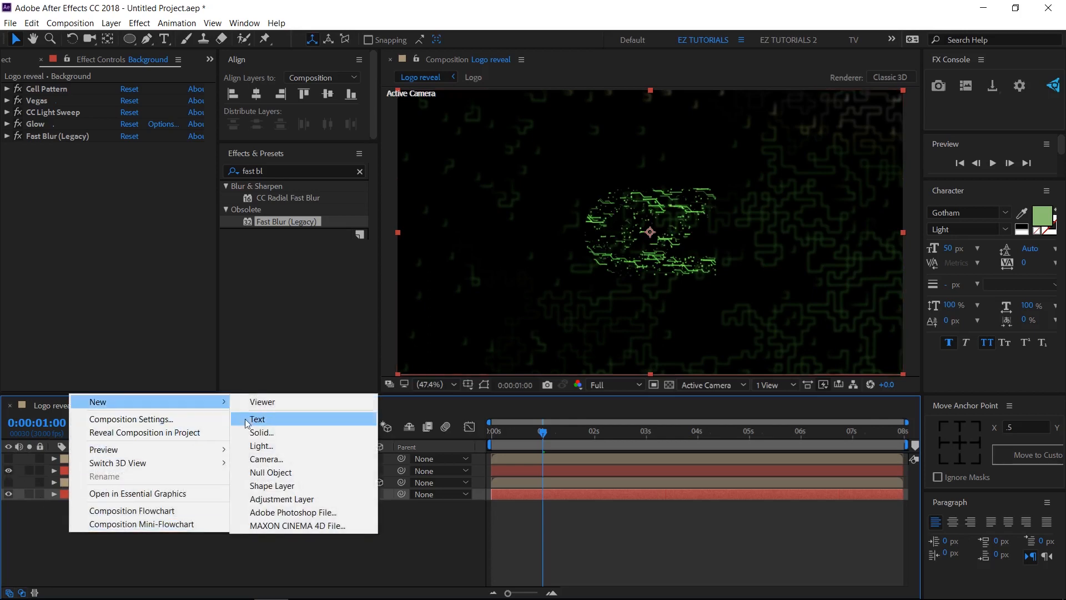
click(256, 436)
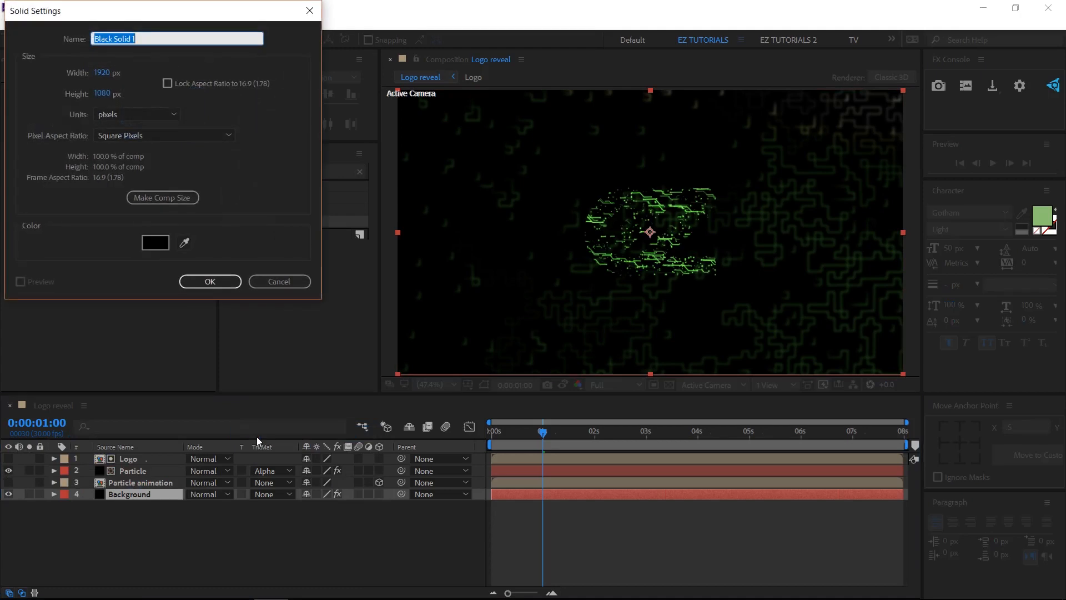
text(Flare)
click(223, 283)
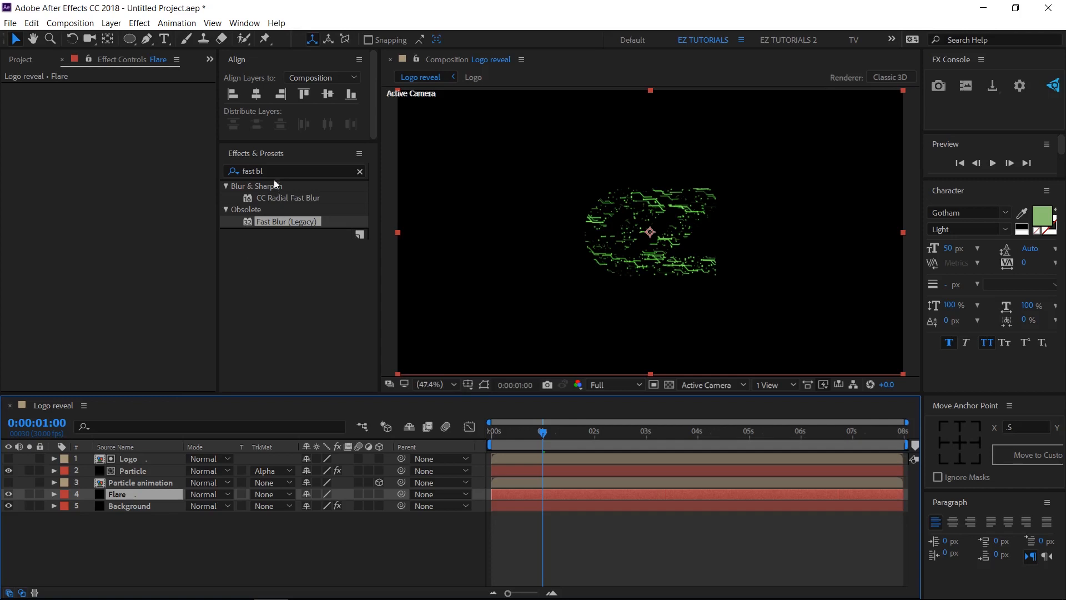
Step: Apply the Optical Flares effect to the Flare layer and set its Render Mode to On Transparent
click(261, 171)
text(op)
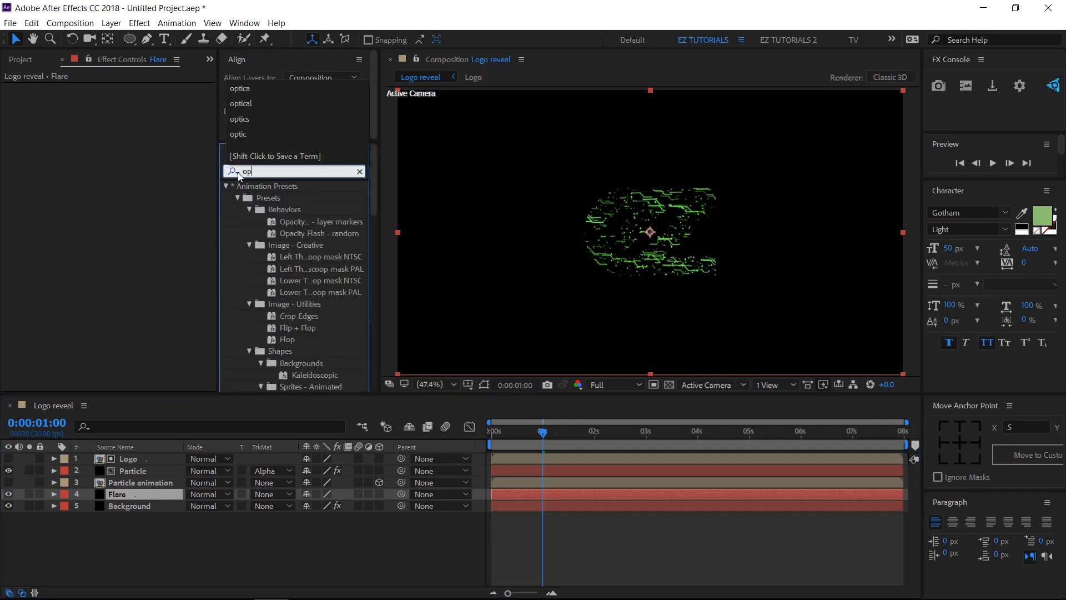
text(tical fla)
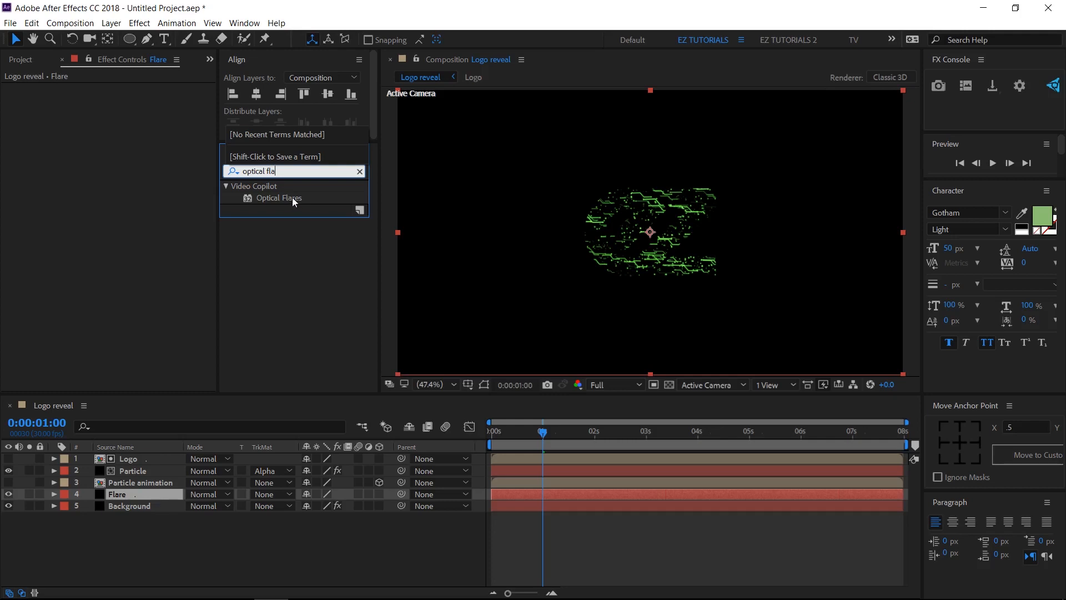
drag(292, 198, 145, 199)
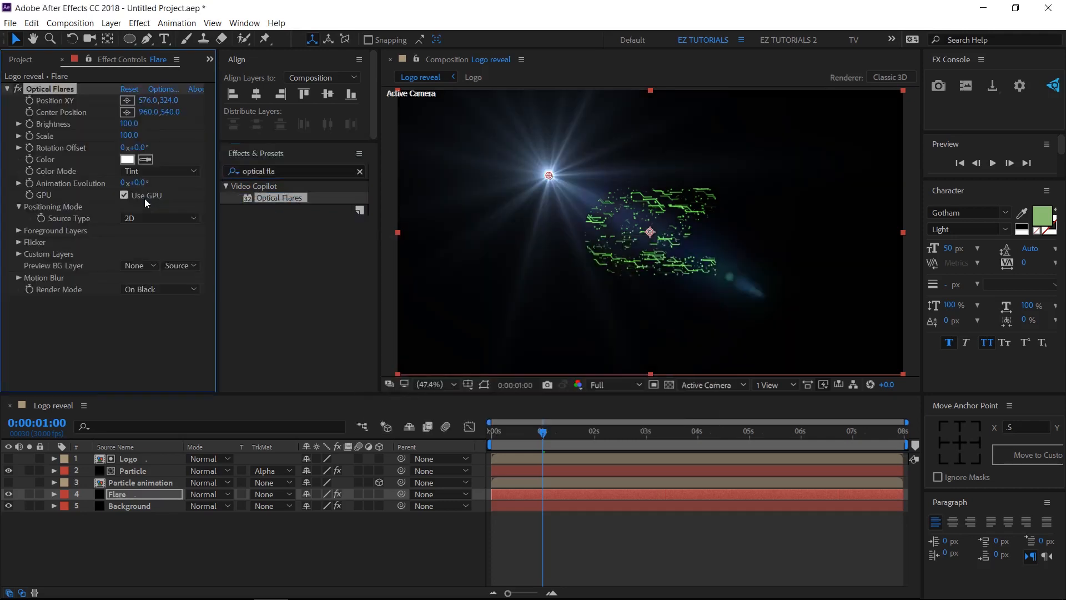
click(155, 289)
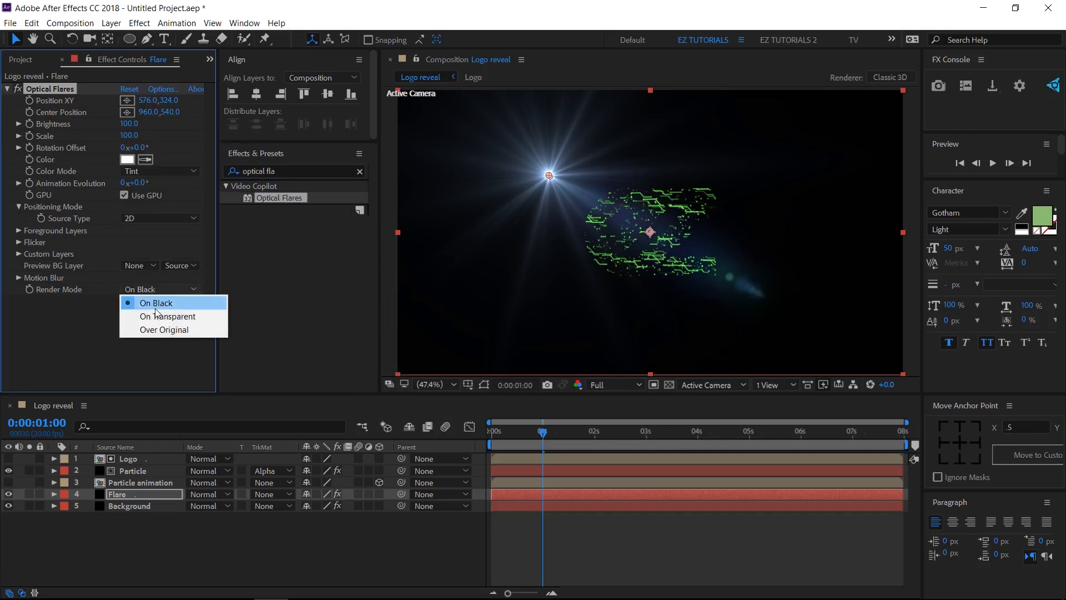
click(156, 315)
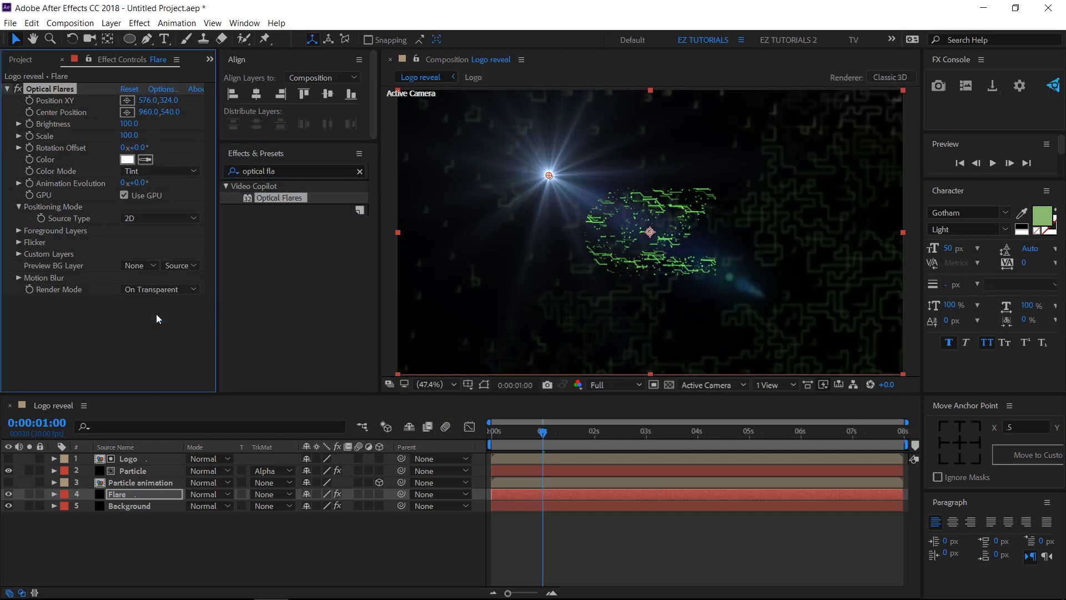
Step: Load the Sankor 16 preset from the Motion Graphics collection into the Optical Flares effect
click(170, 91)
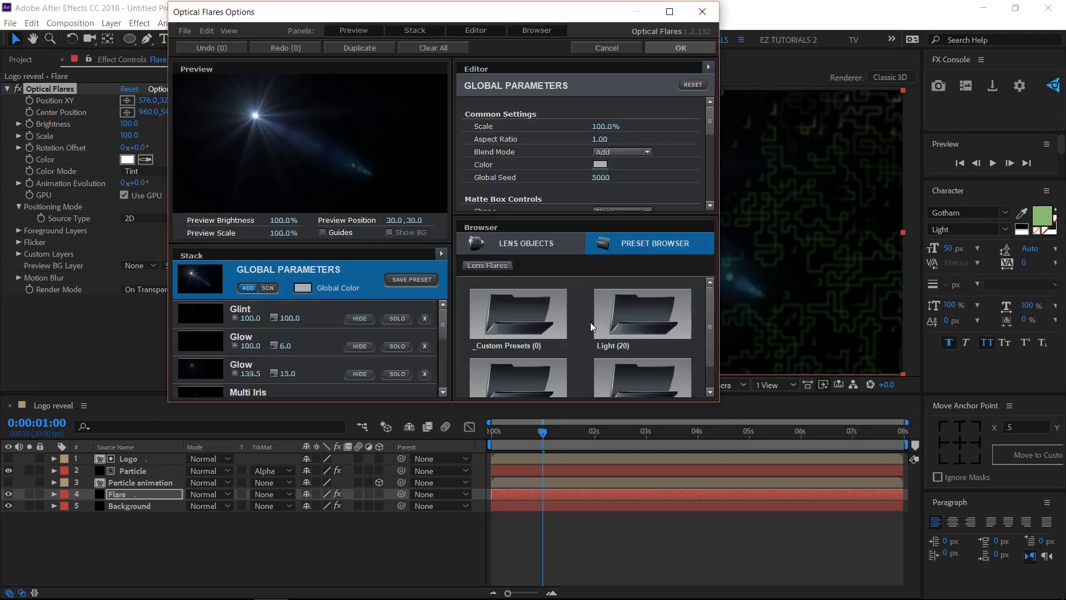
scroll(578, 329, down, 1)
click(522, 359)
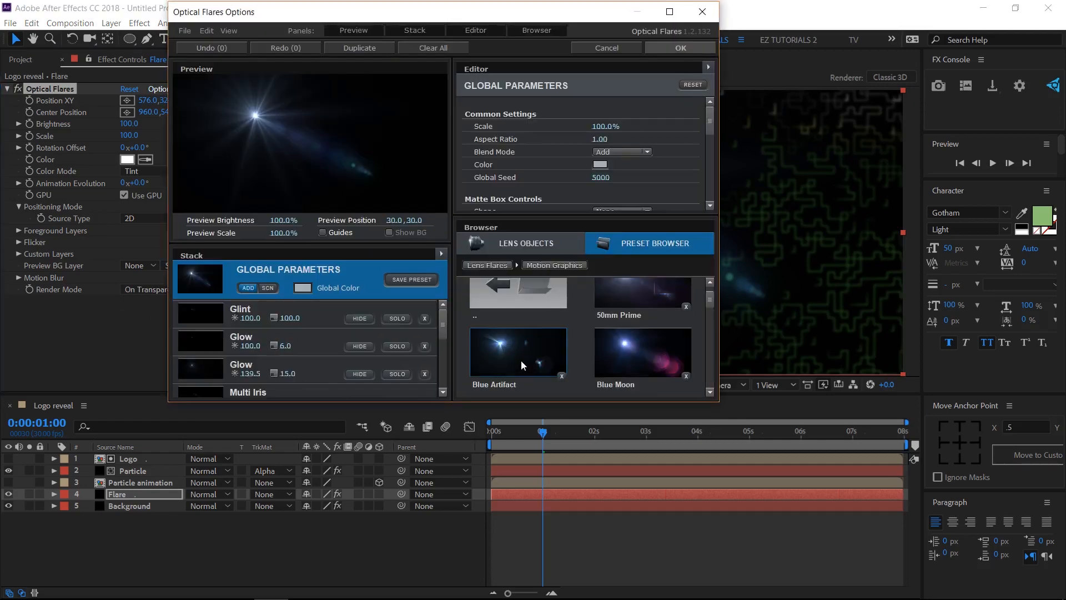
scroll(593, 344, down, 5)
scroll(595, 342, down, 4)
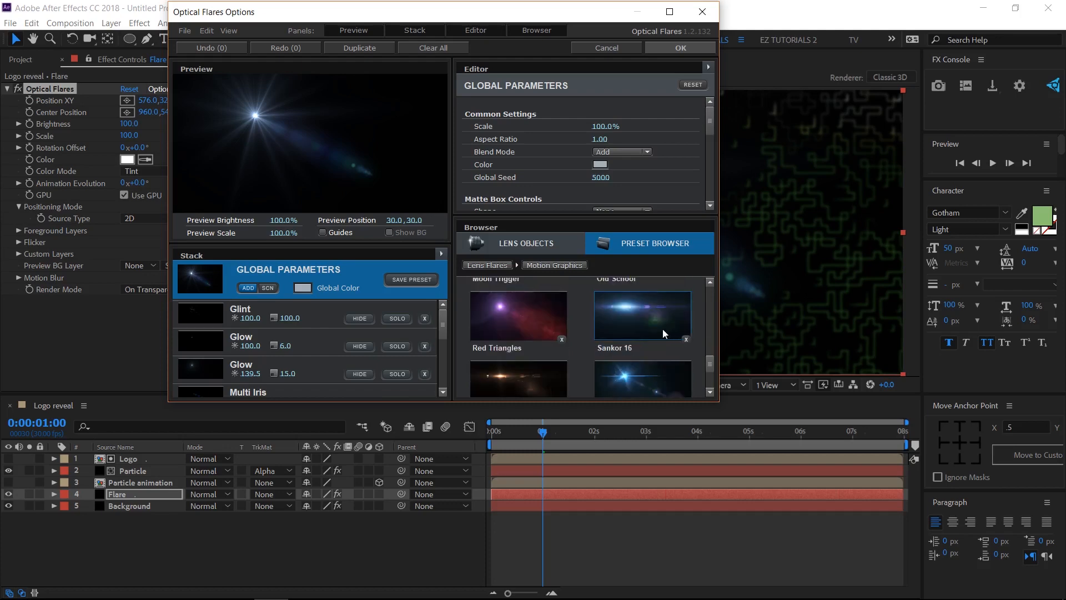
click(662, 325)
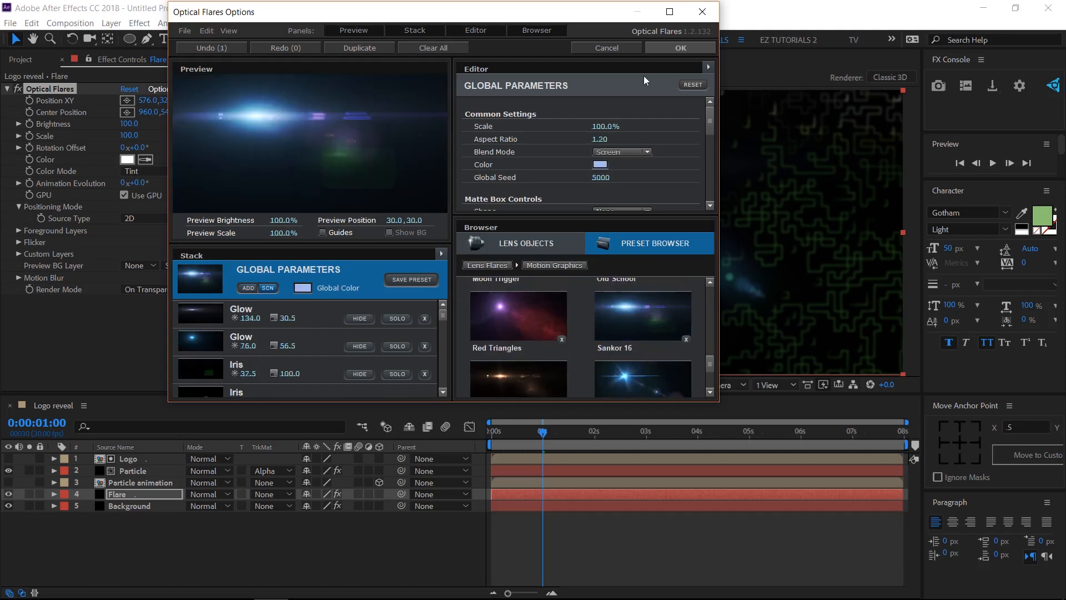
click(663, 48)
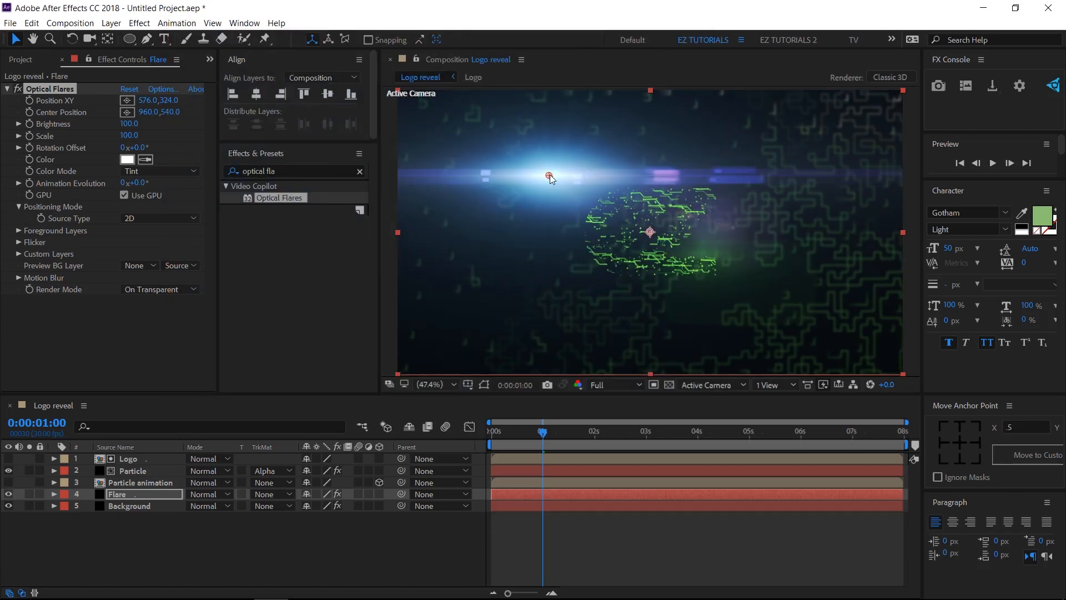
Step: Move the flare's light source to about 1240, 520 over the logo and set its positioning Source Type to 3D
drag(548, 175, 724, 226)
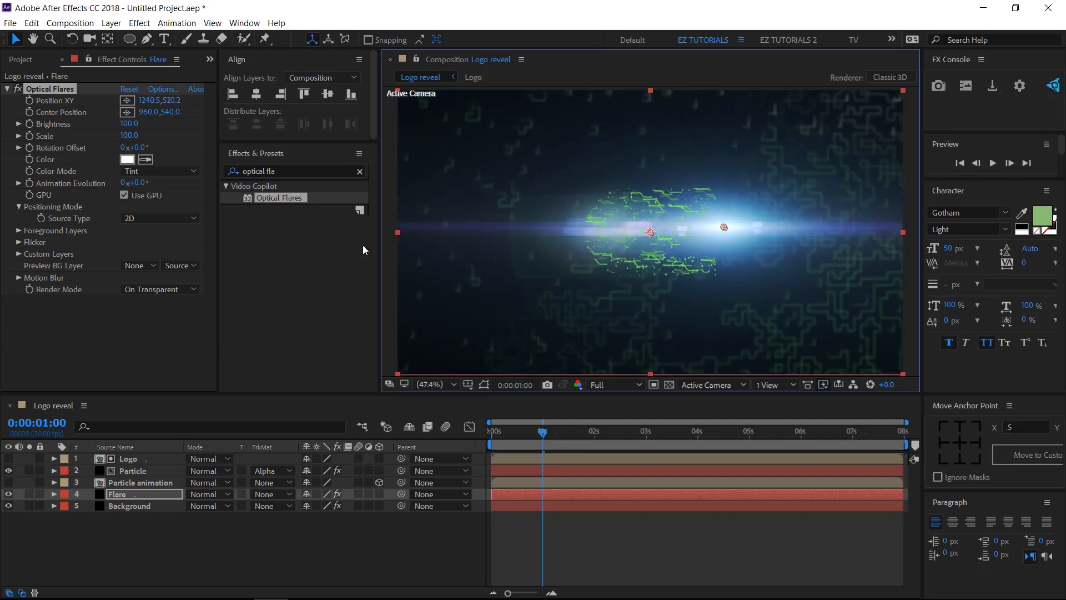
click(152, 217)
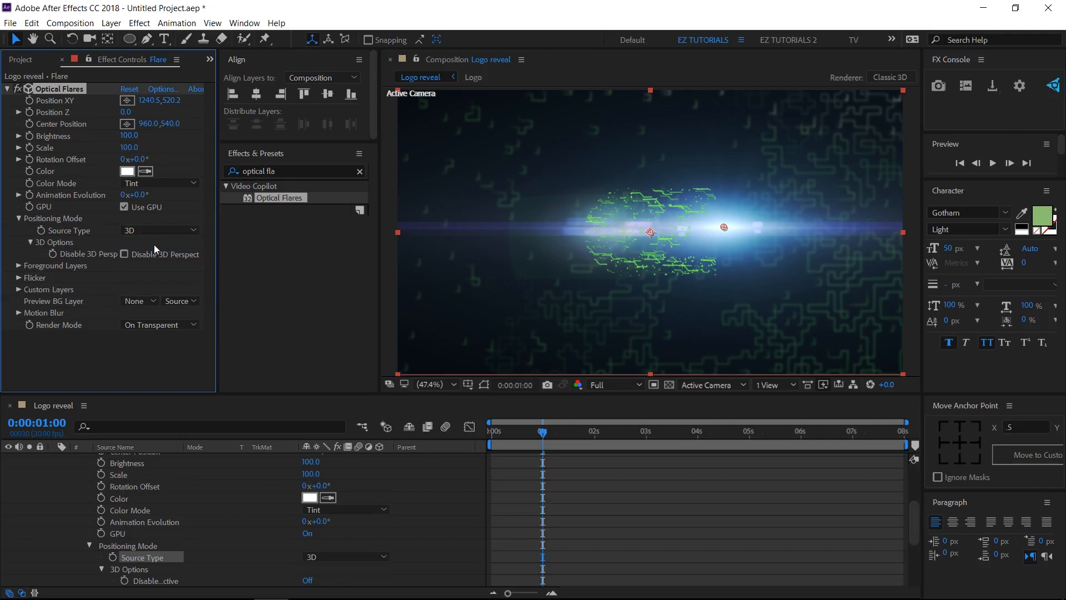
Step: Set the Optical Flares flicker Speed to 50 and Amount to 60, and collapse the effect's settings
click(18, 278)
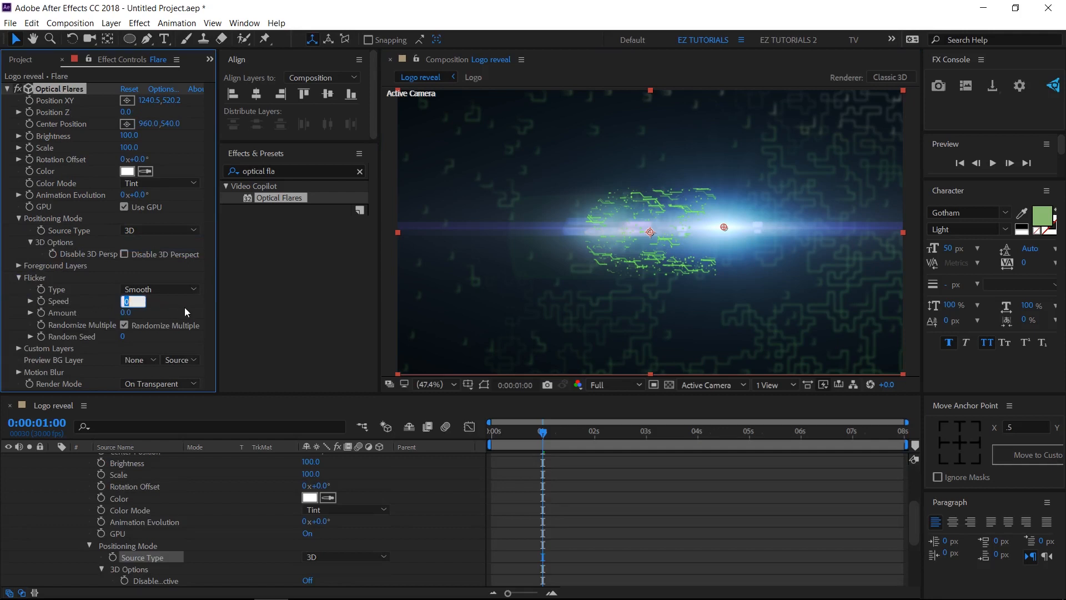
text(50)
key(Tab)
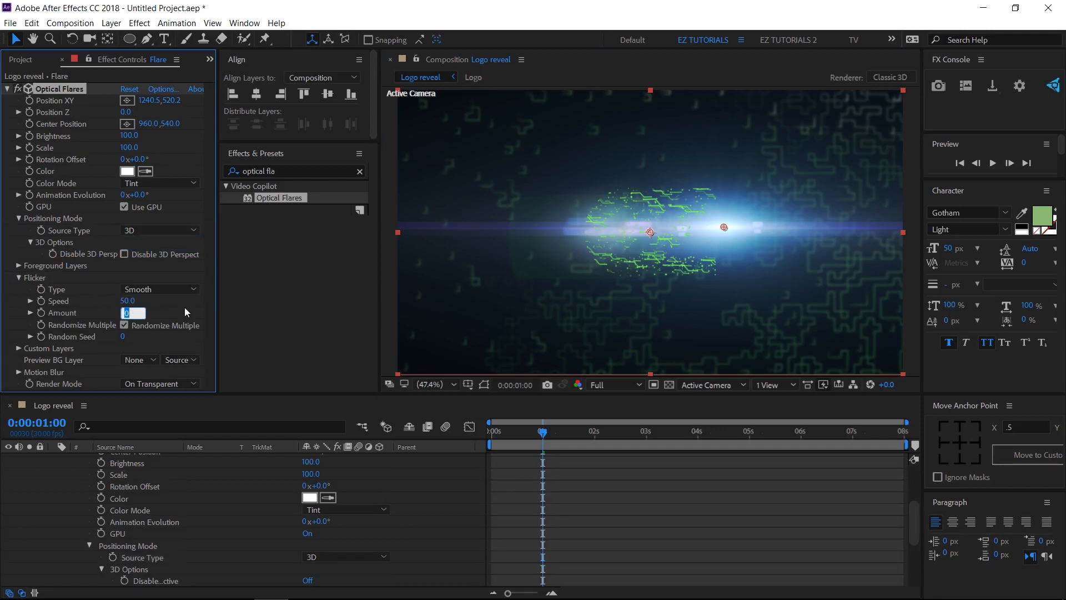
text(60)
click(185, 308)
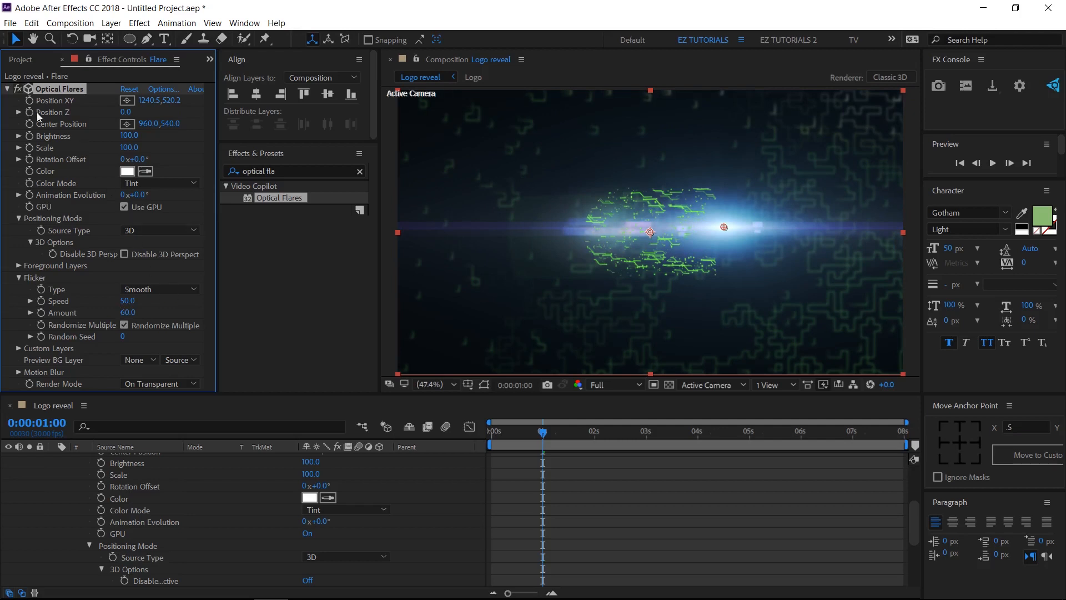
click(7, 89)
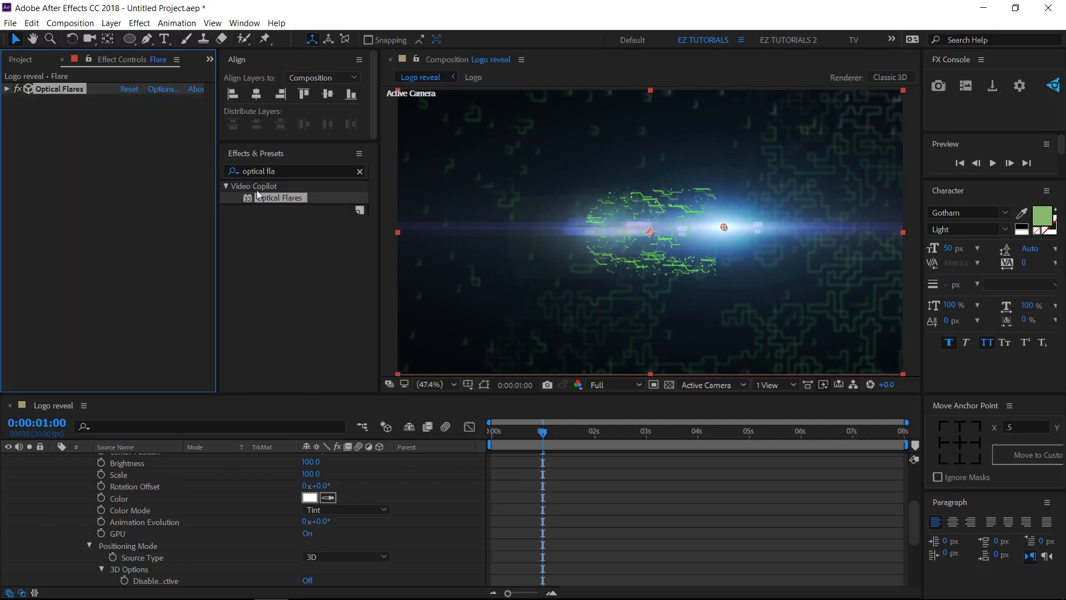
Step: Apply the Tint effect to the Flare layer and map white to the green sampled from the text fill swatch
click(291, 171)
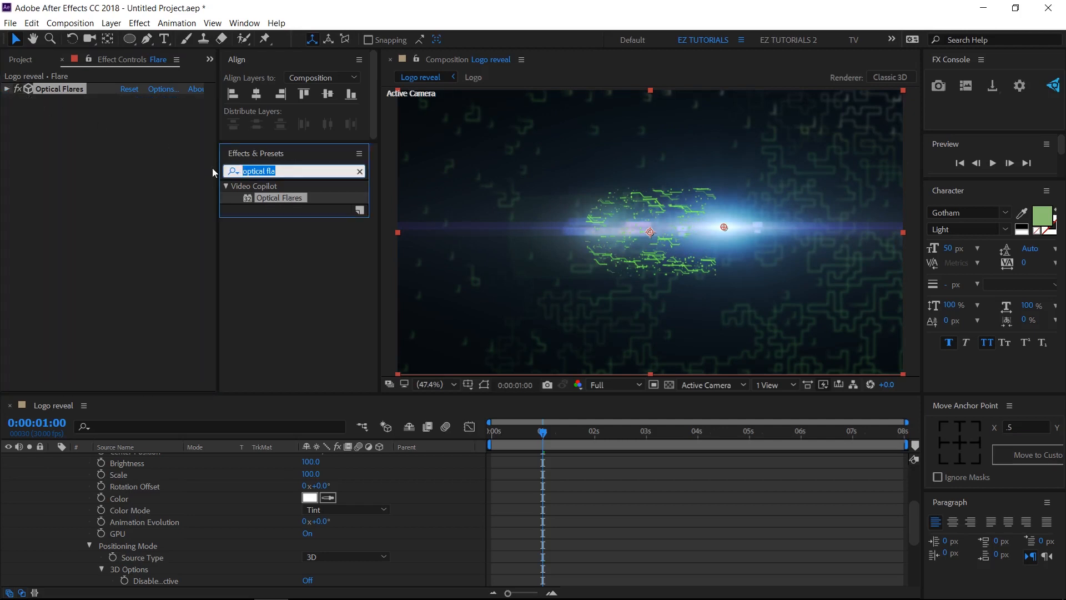
text(tint)
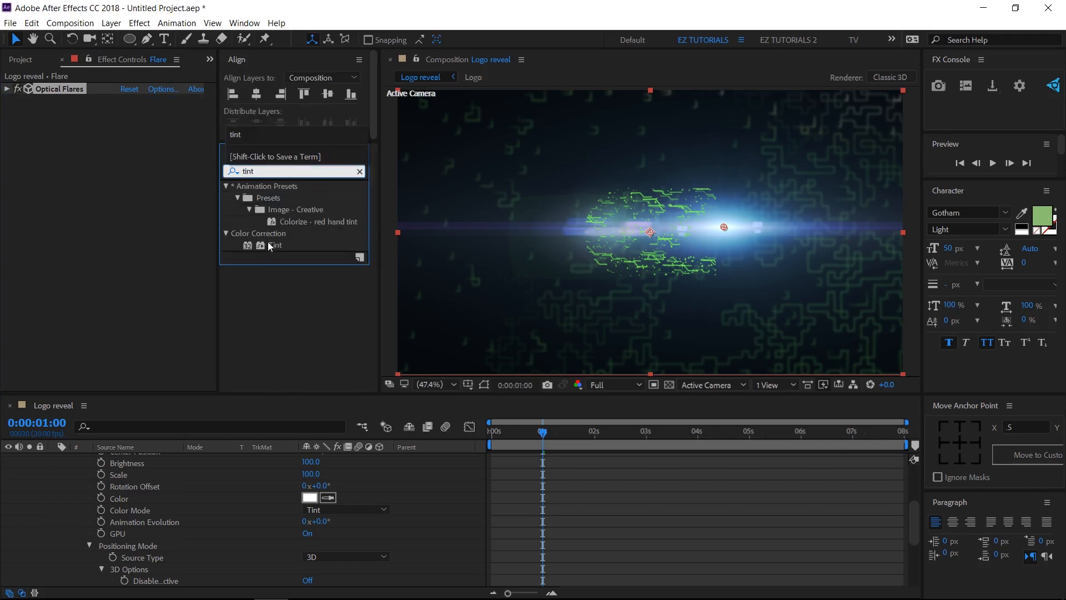
drag(275, 245, 123, 197)
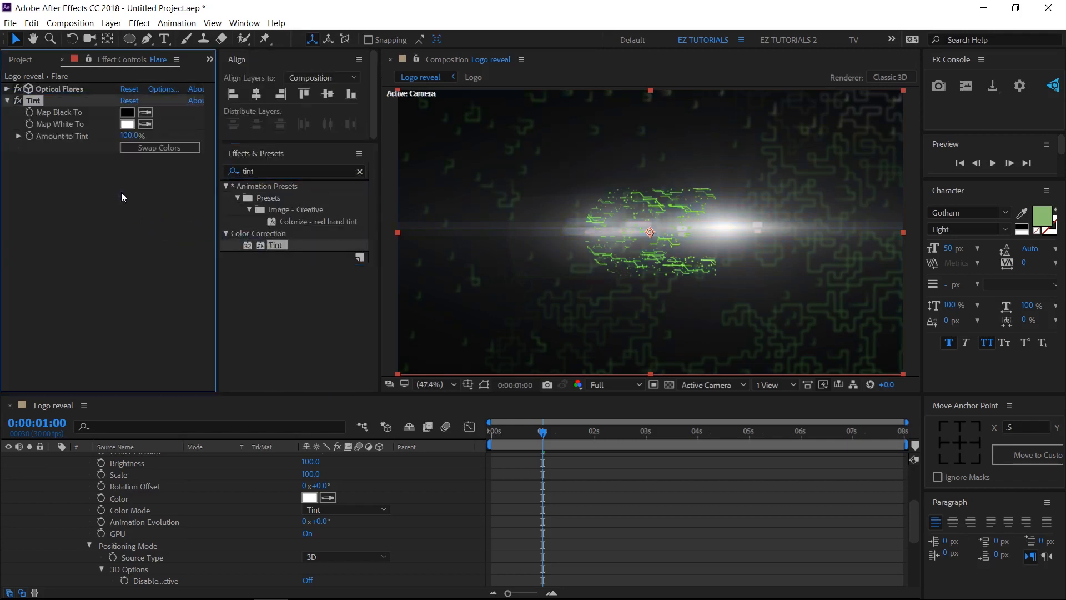
click(145, 124)
click(1041, 218)
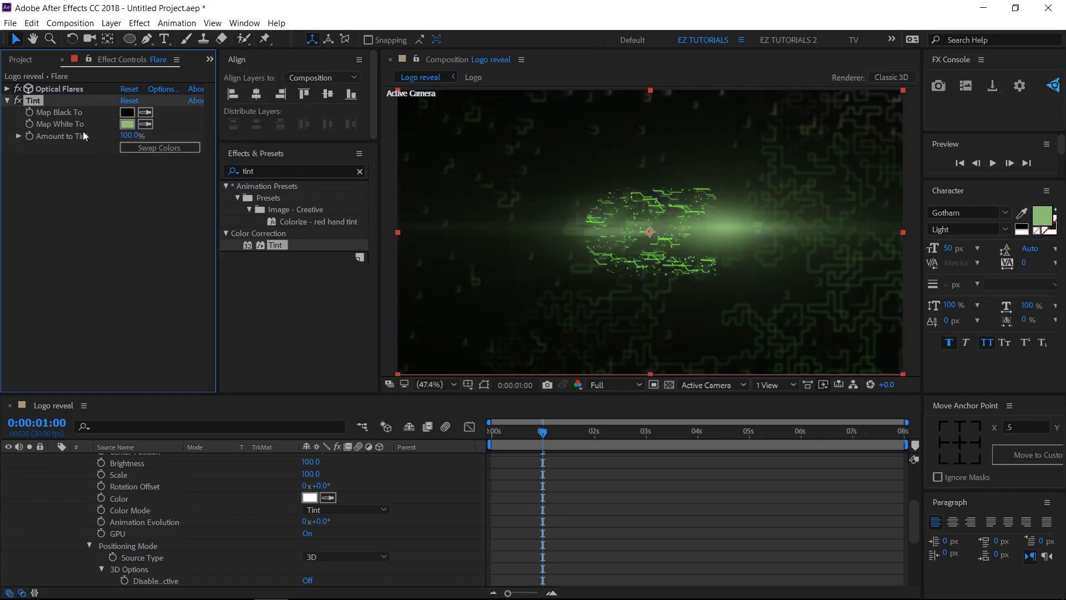
click(6, 100)
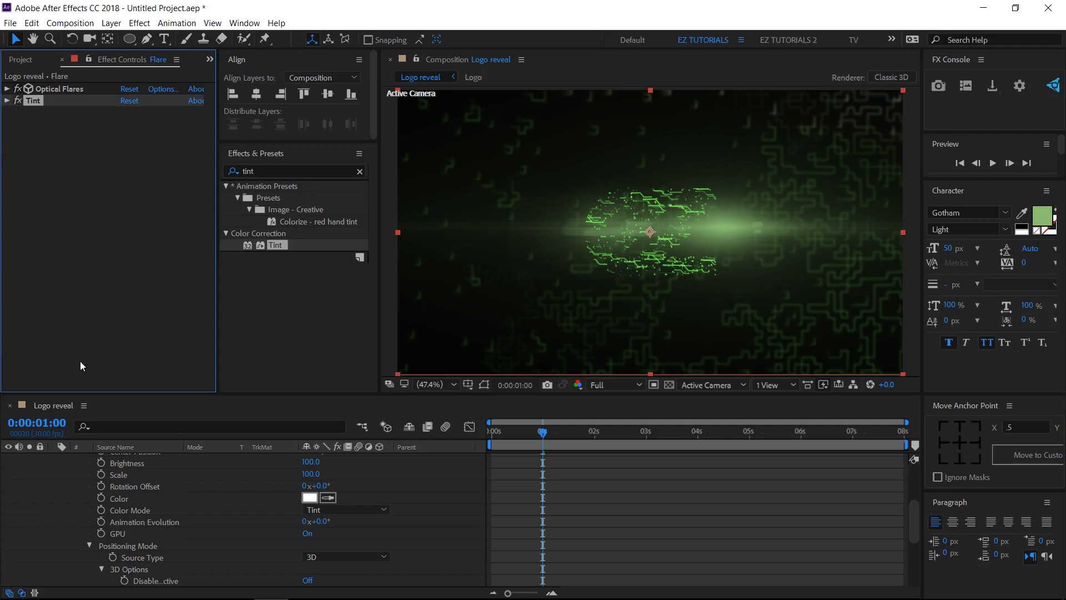
Step: Collapse the Flare layer's properties and turn the Background and Logo layers into 3D layers
scroll(57, 482, up, 8)
click(53, 494)
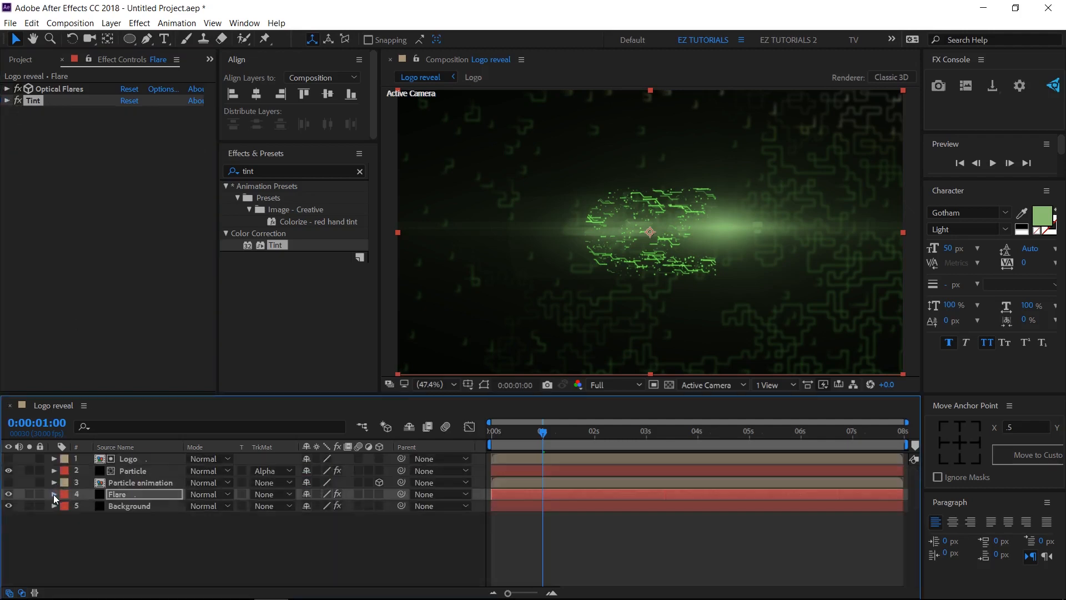
click(380, 505)
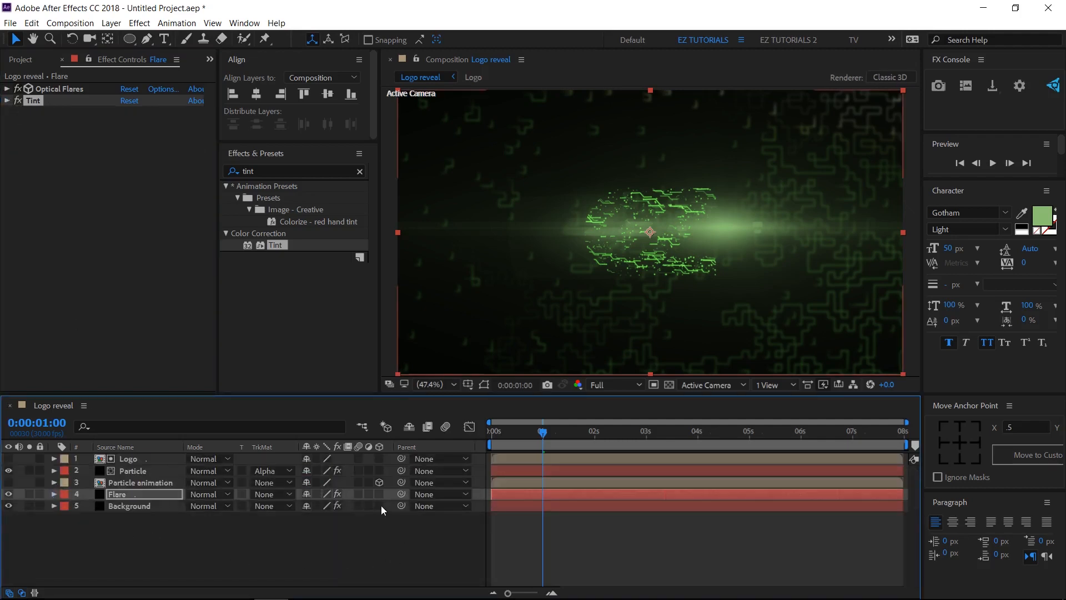
click(380, 459)
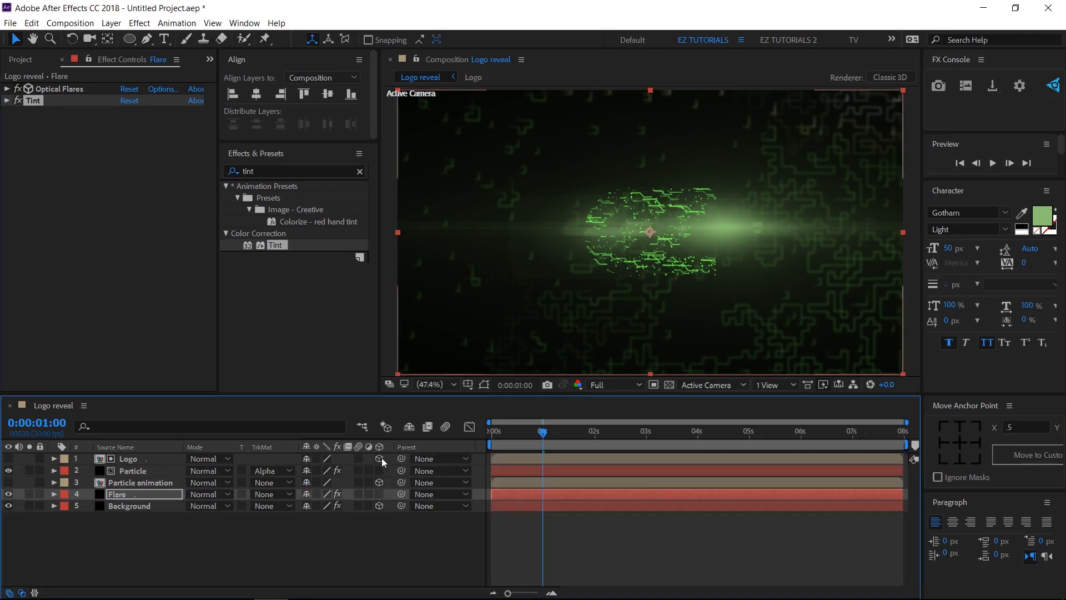
Step: Set the Background layer's Z position to 500
click(145, 508)
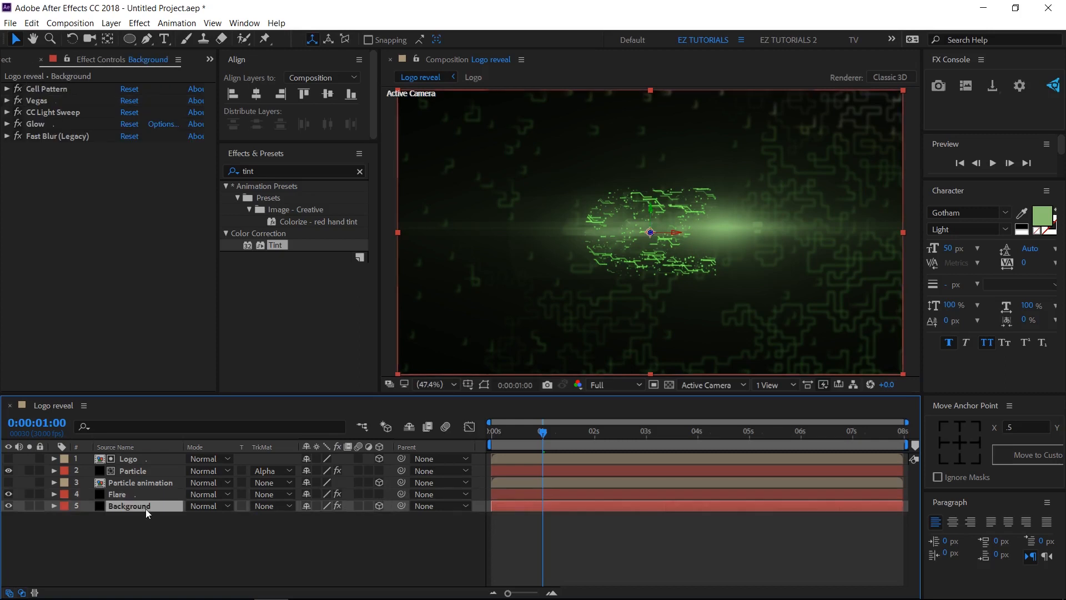
key(p)
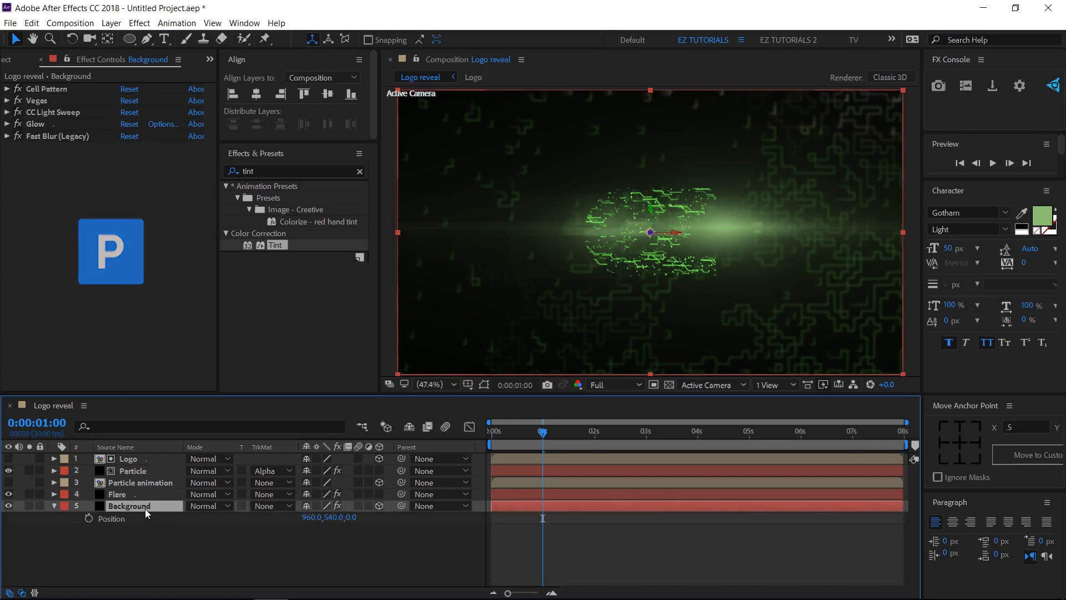
click(351, 517)
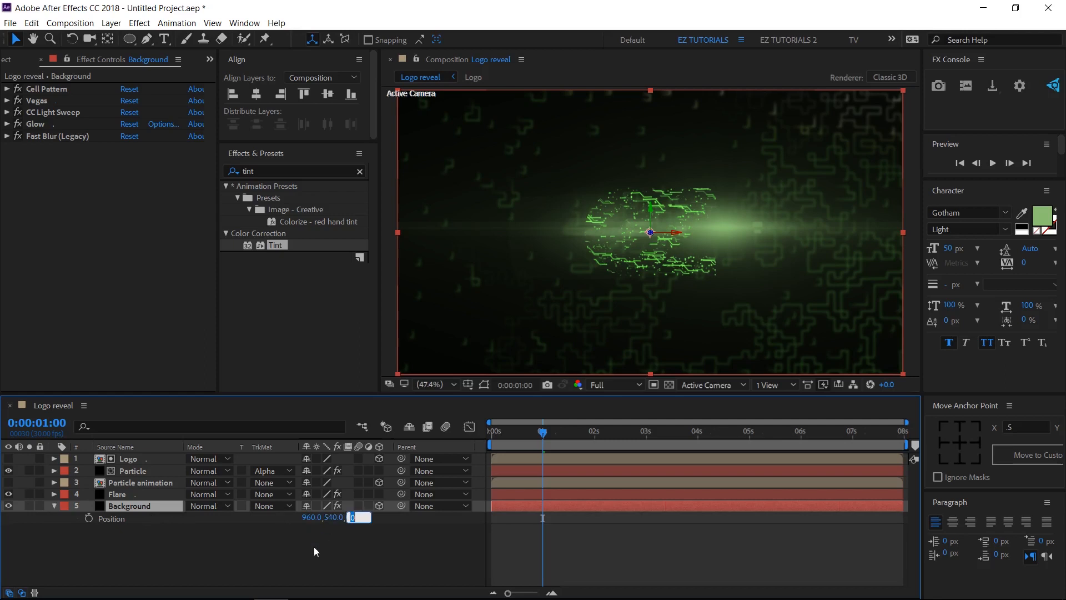
text(500)
key(Return)
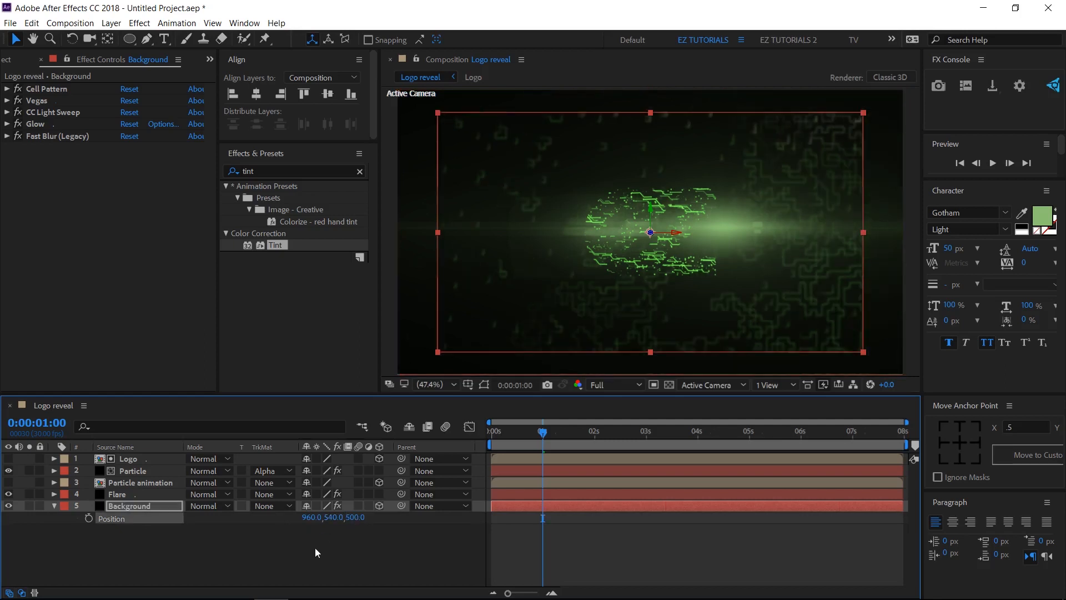
Step: Scale the Background layer uniformly to 165% and collapse its properties
key(s)
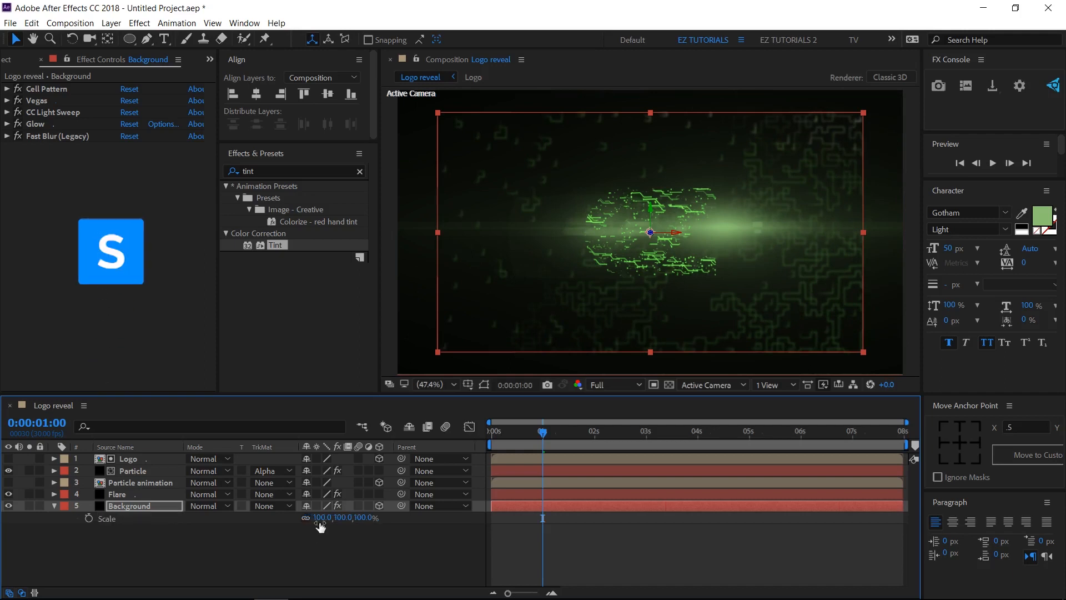
click(321, 518)
text(165)
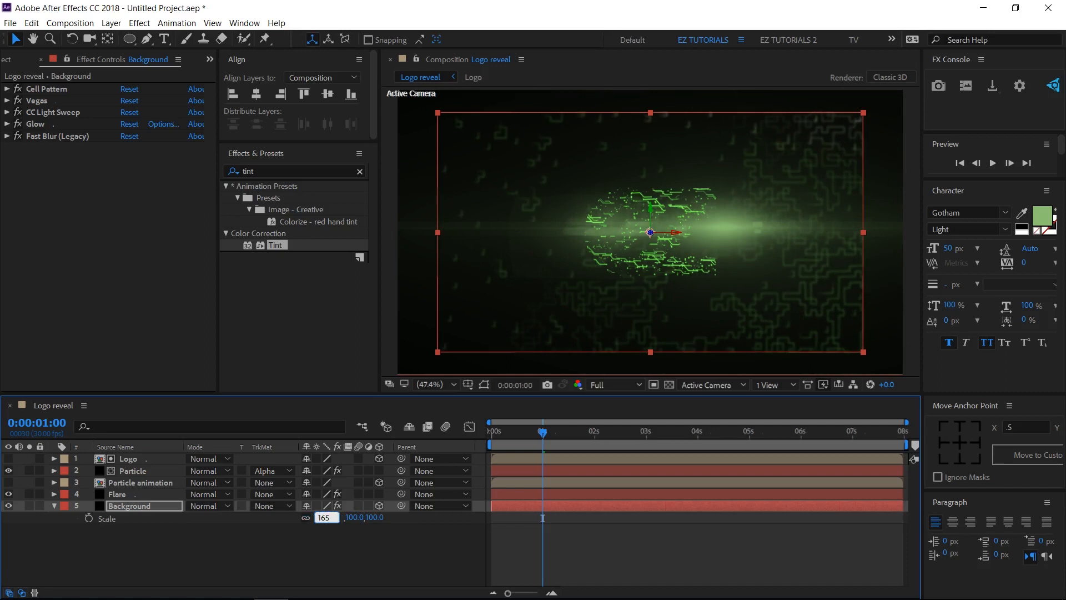
key(Return)
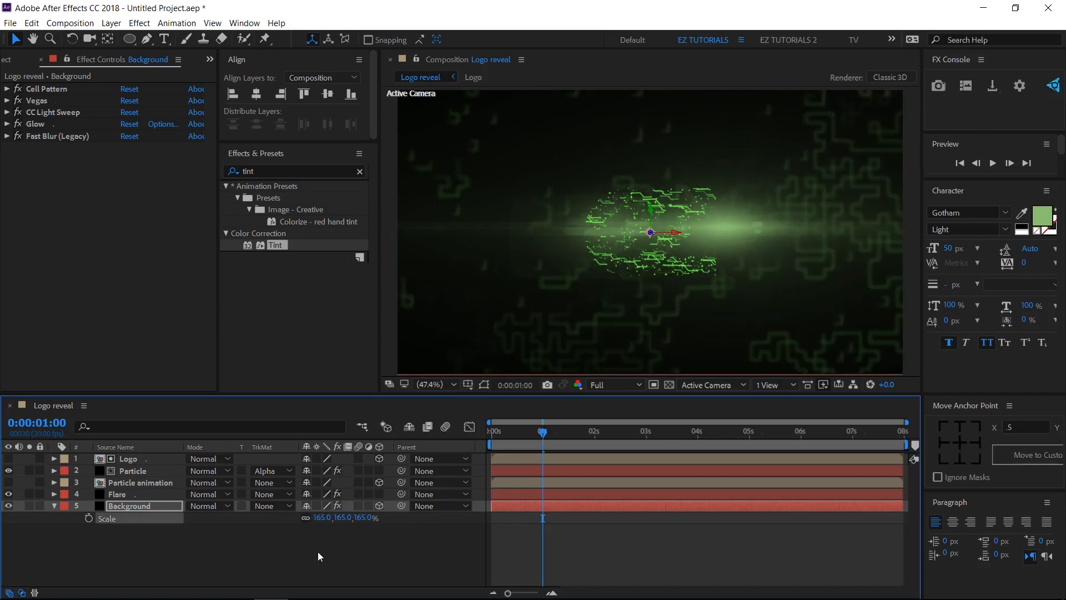
click(55, 505)
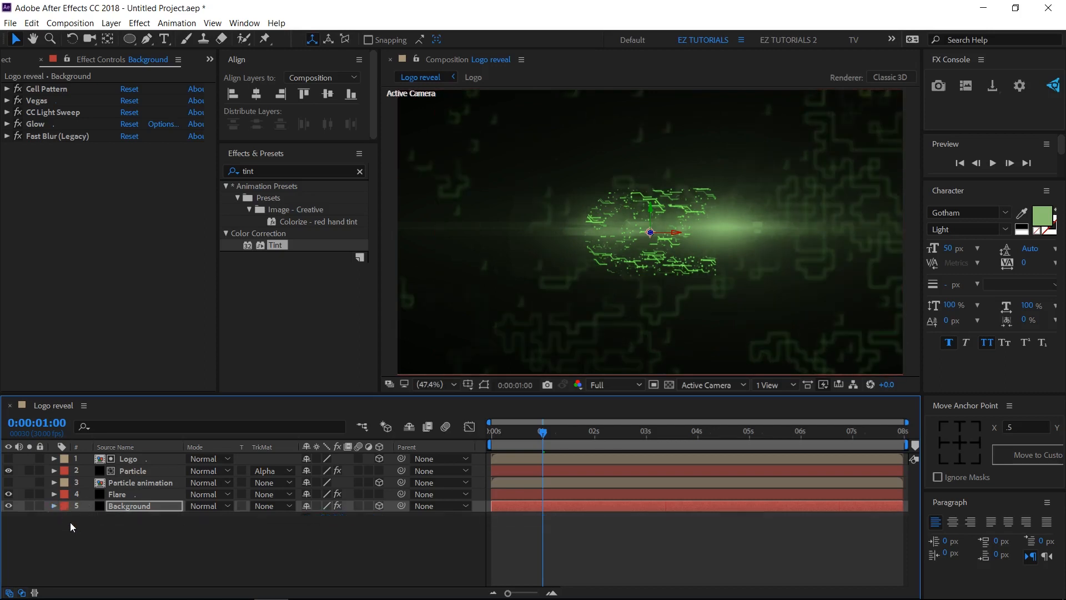
Step: Add a two-node camera with the 15mm preset to the Logo reveal composition
click(78, 530)
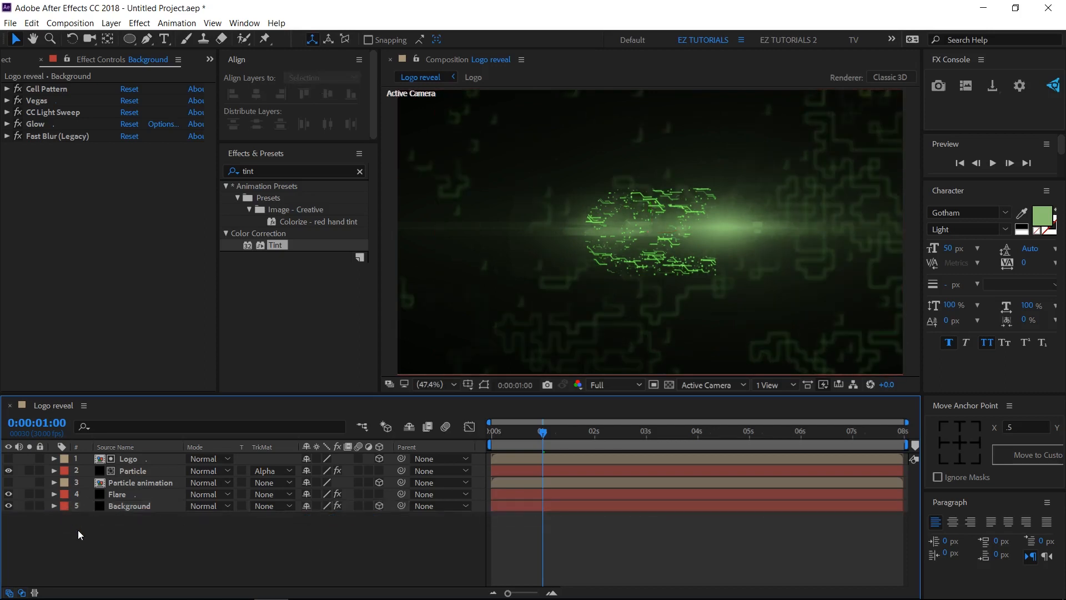
right_click(77, 530)
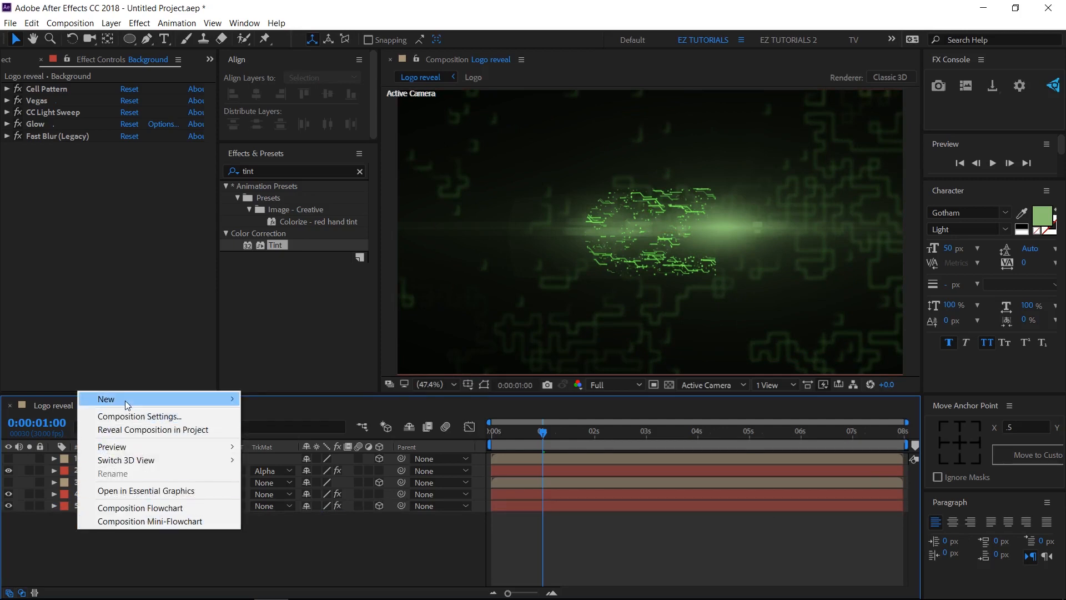
mouse_move(125, 400)
click(291, 456)
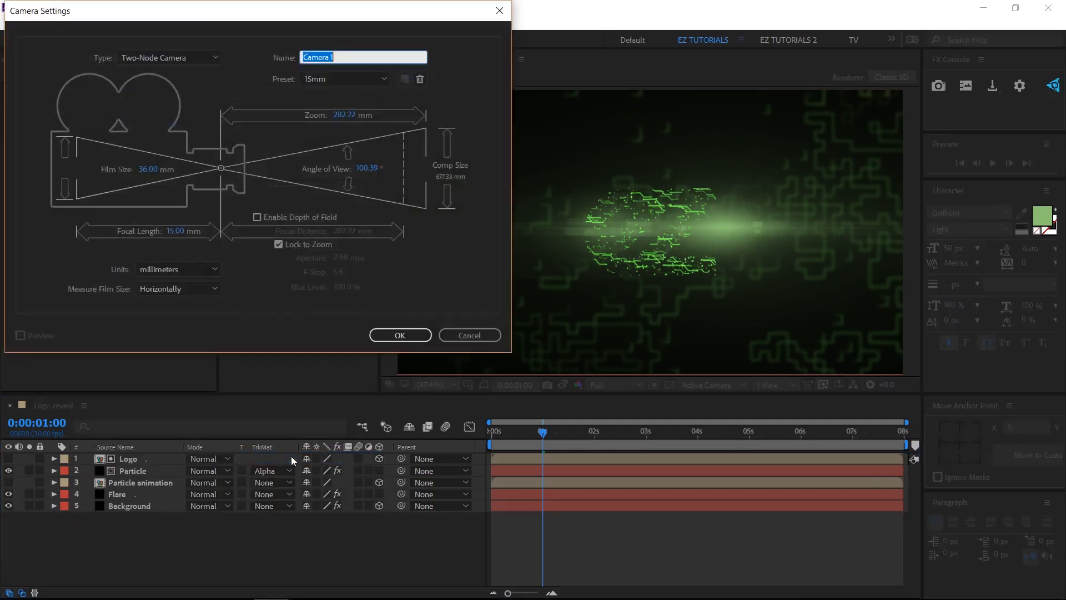
click(401, 336)
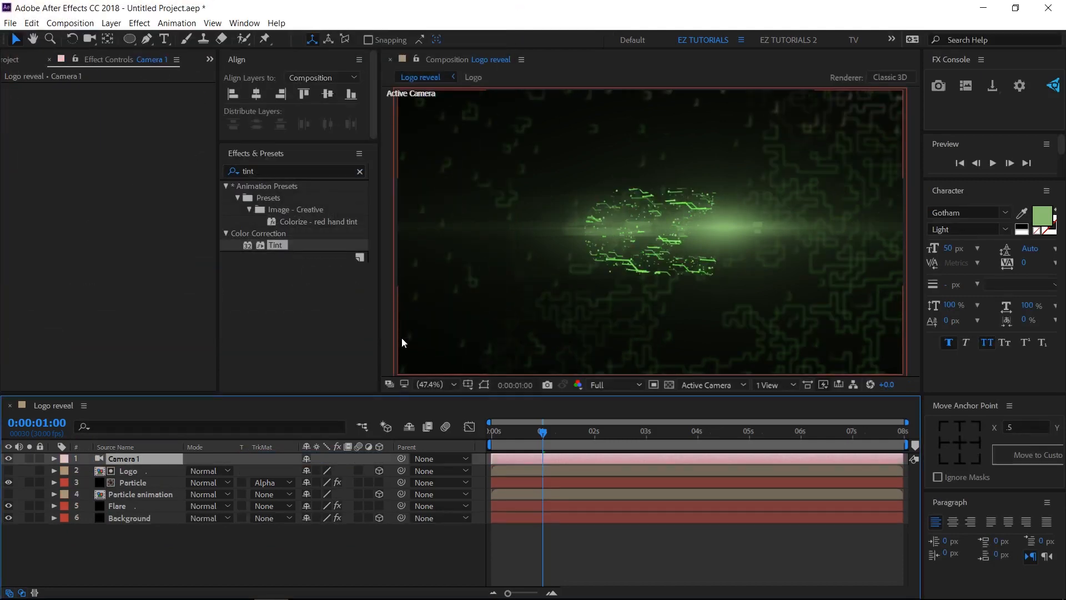
Step: Set a Position keyframe for the camera on the composition's last frame, 0:00:07:29
key(p)
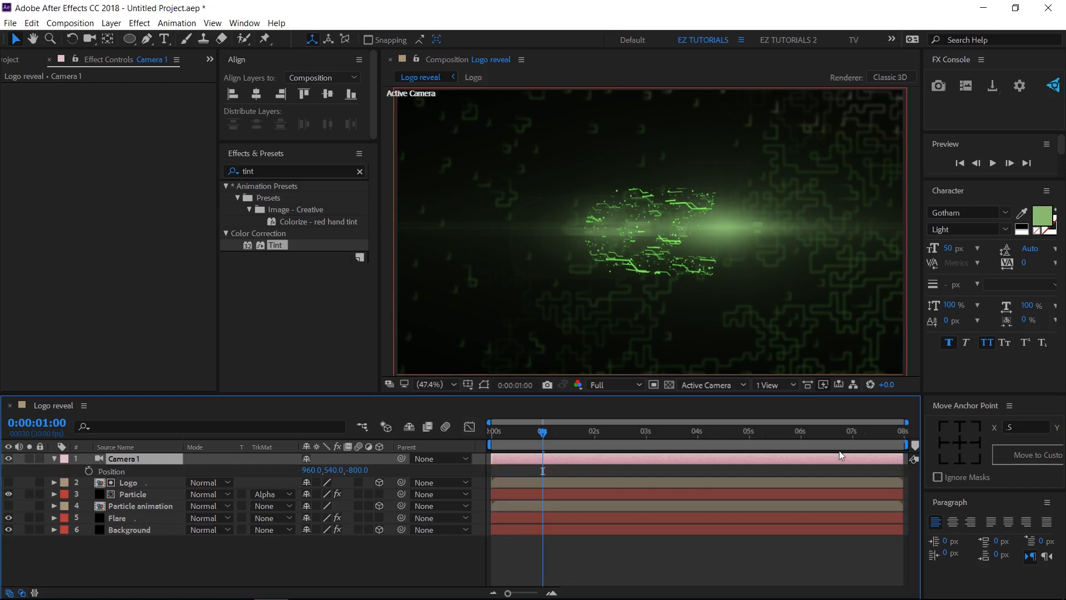
drag(866, 432, 919, 433)
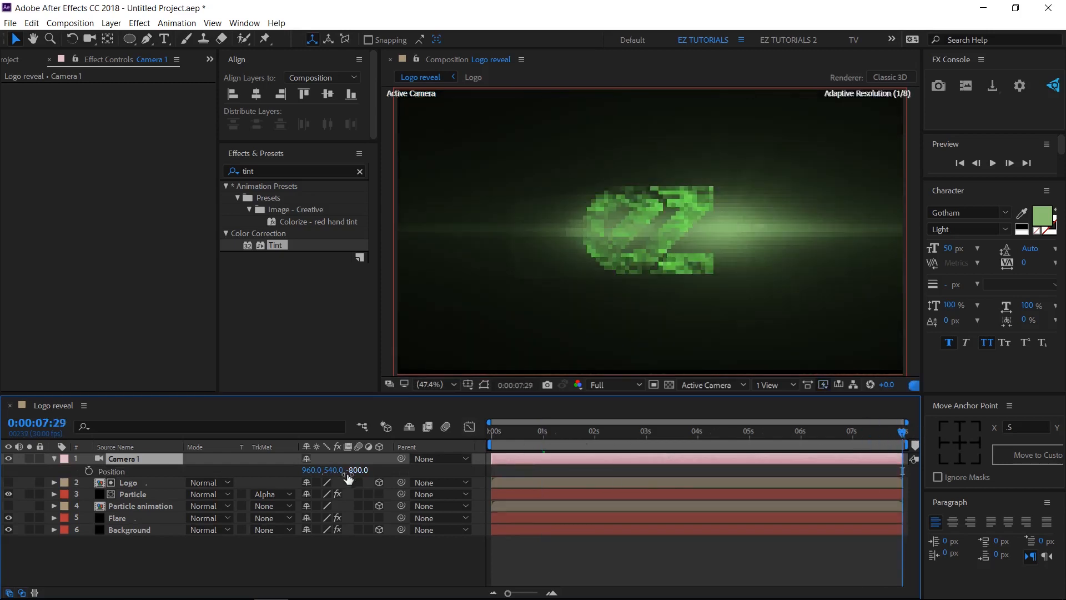
click(90, 472)
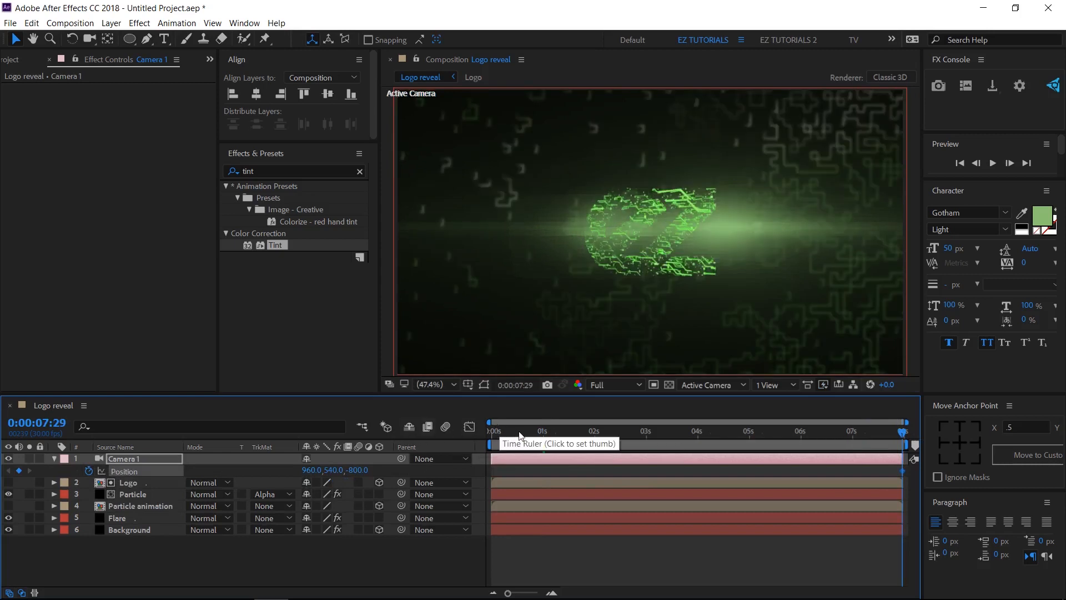
Step: Keyframe the camera's Z position at -400 on the first frame, 0:00:00:00, and collapse its properties
drag(520, 436, 451, 428)
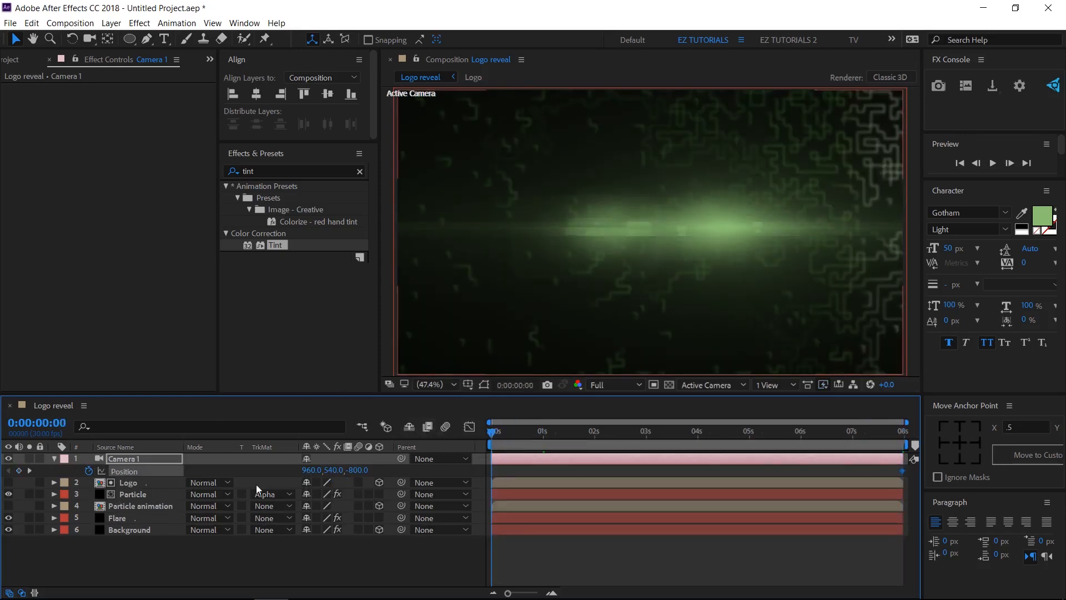
click(358, 471)
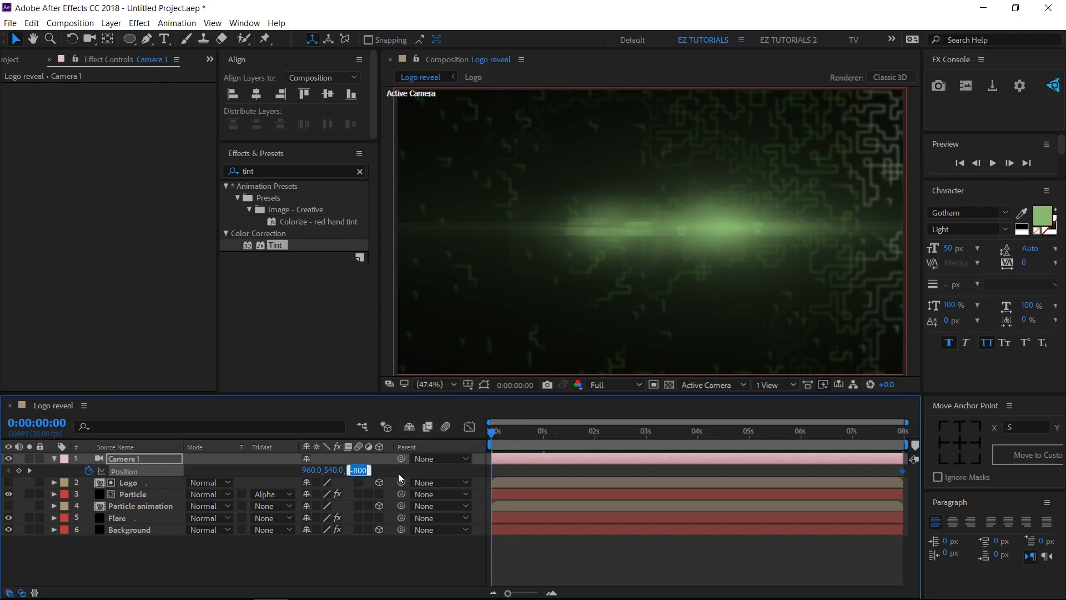
text(-400)
key(Return)
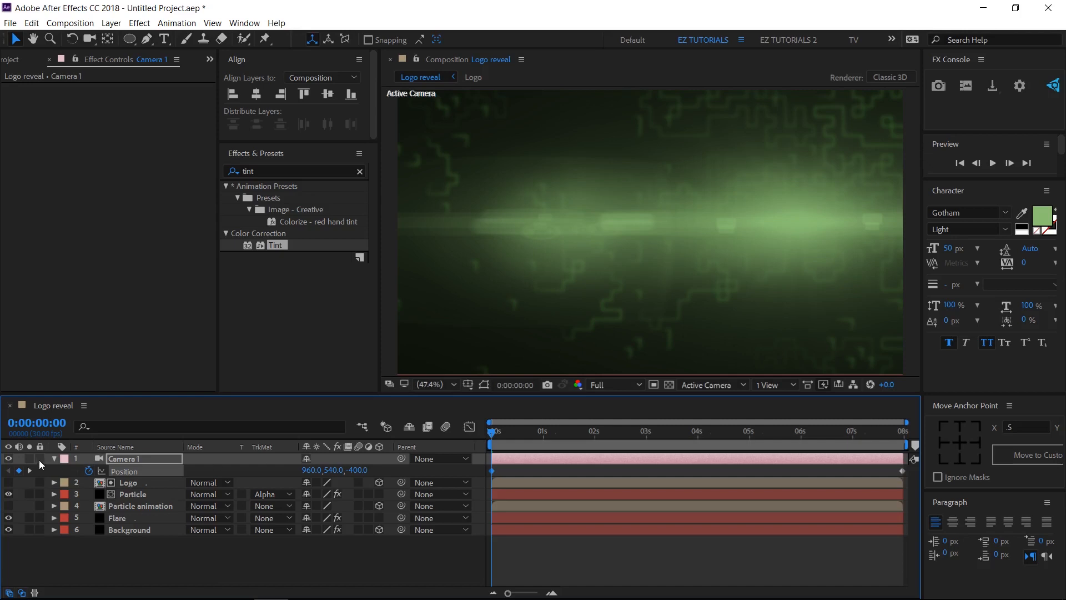
click(54, 459)
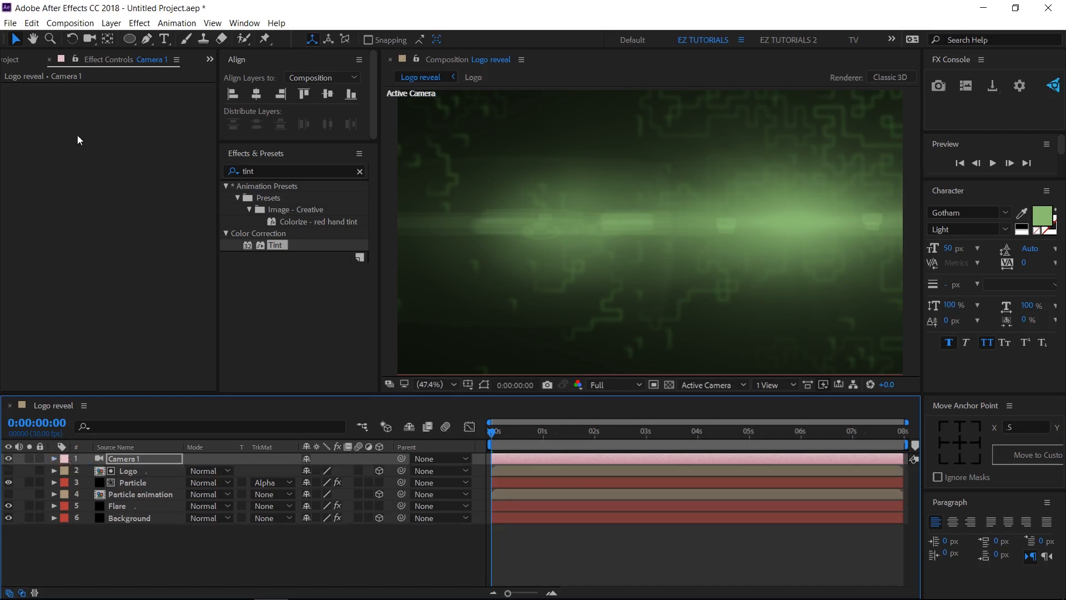
Step: Add digital sound eff.wav from the project to the Logo reveal composition as the topmost layer
click(11, 60)
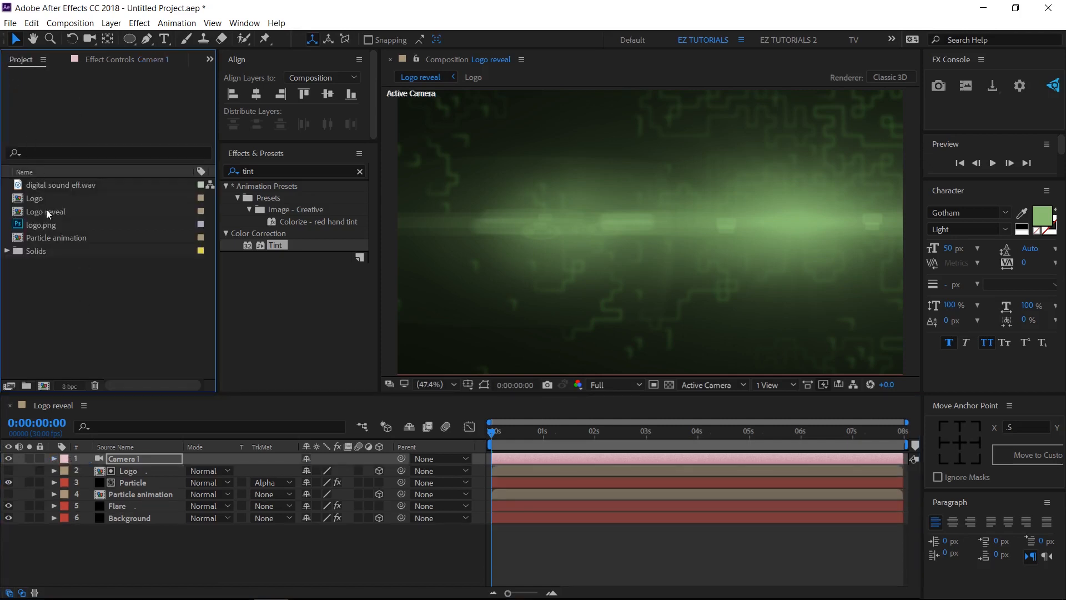
drag(42, 184, 79, 455)
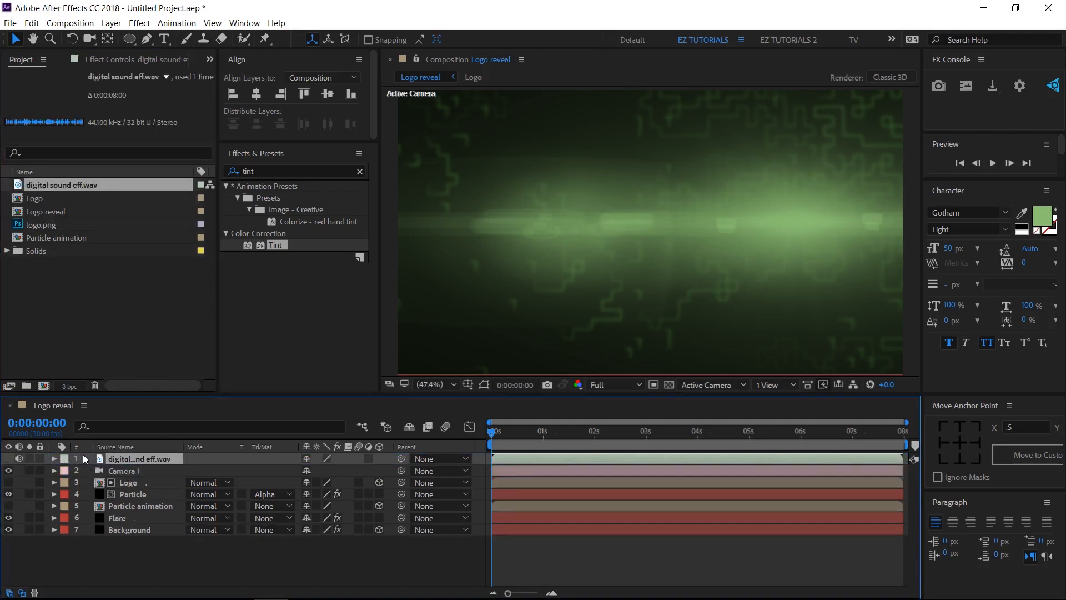
Step: Reduce the composition's preview resolution to Half and play the animation from the start
click(601, 385)
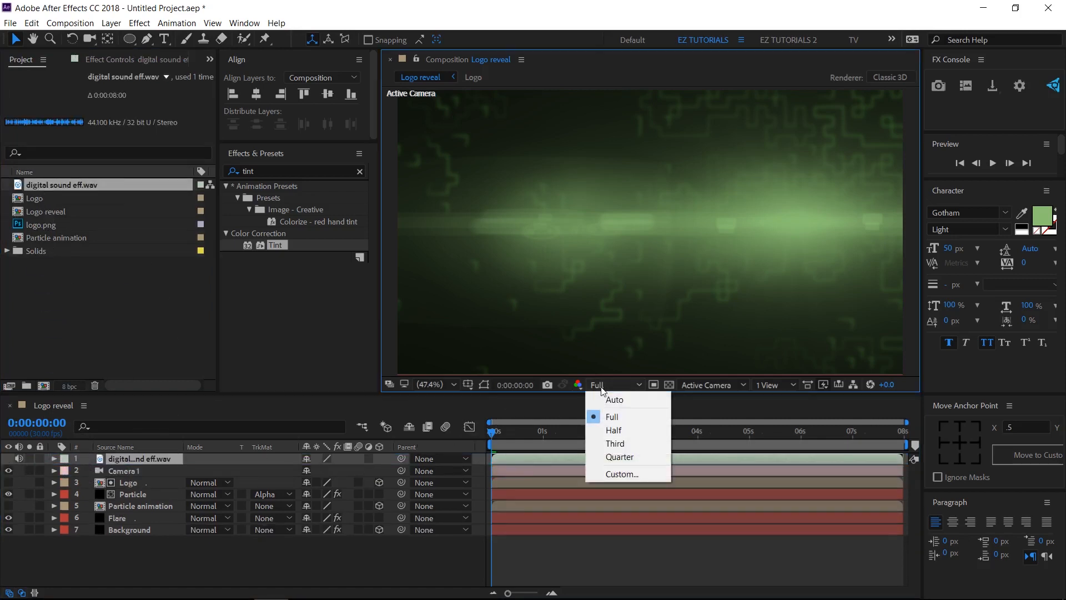
click(611, 430)
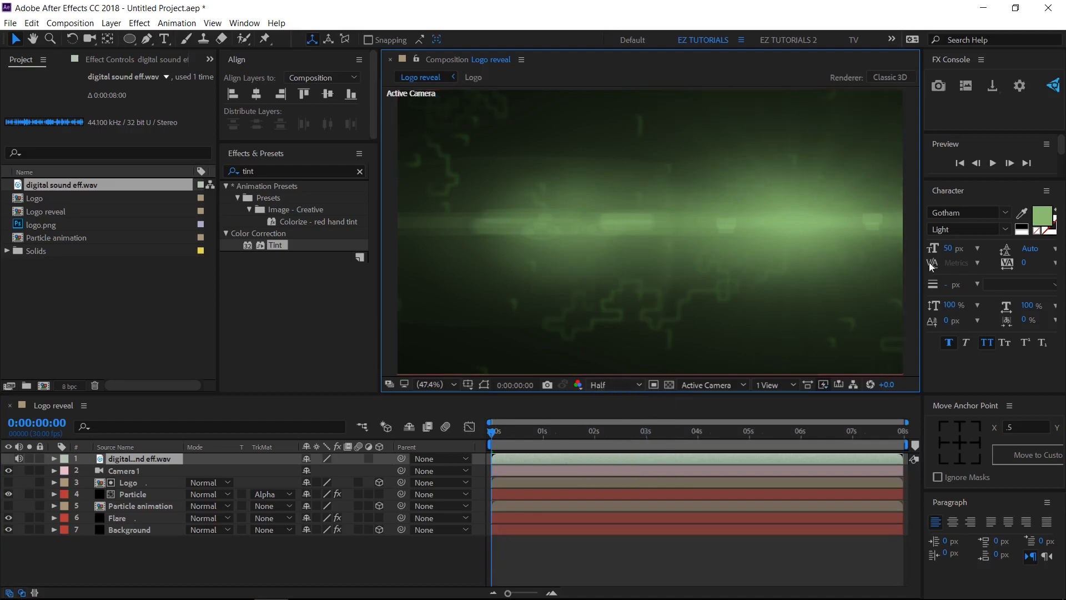
click(992, 163)
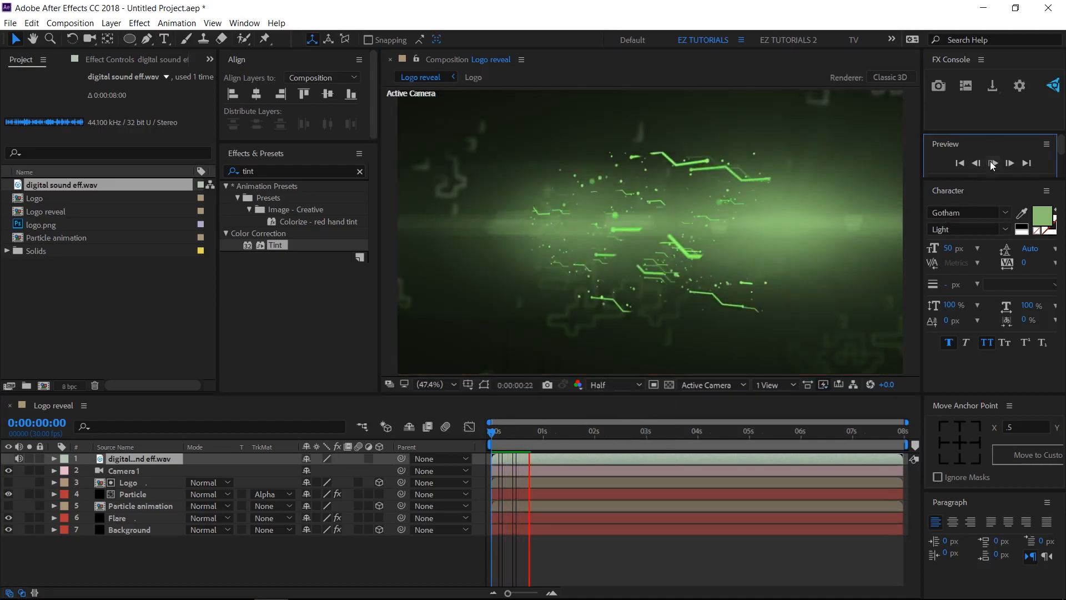